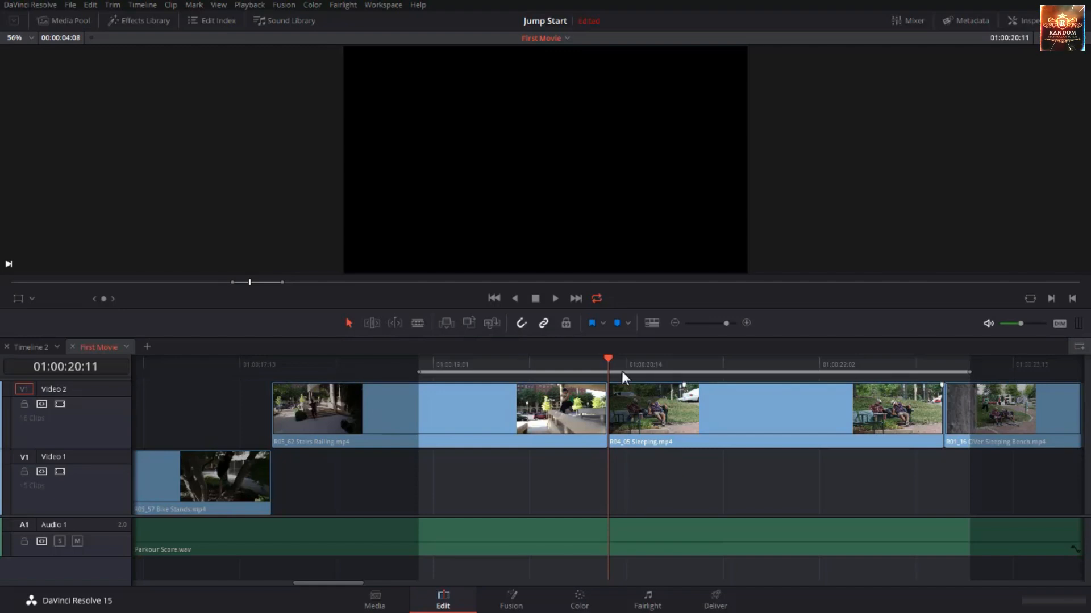
# Step: Scrub through R04_05 Sleeping.mp4 to 01:00:22:00 and add a short fade-out at the clip's end
pyautogui.moveTo(610, 357); pyautogui.dragTo(807, 385)
pyautogui.click(912, 407)
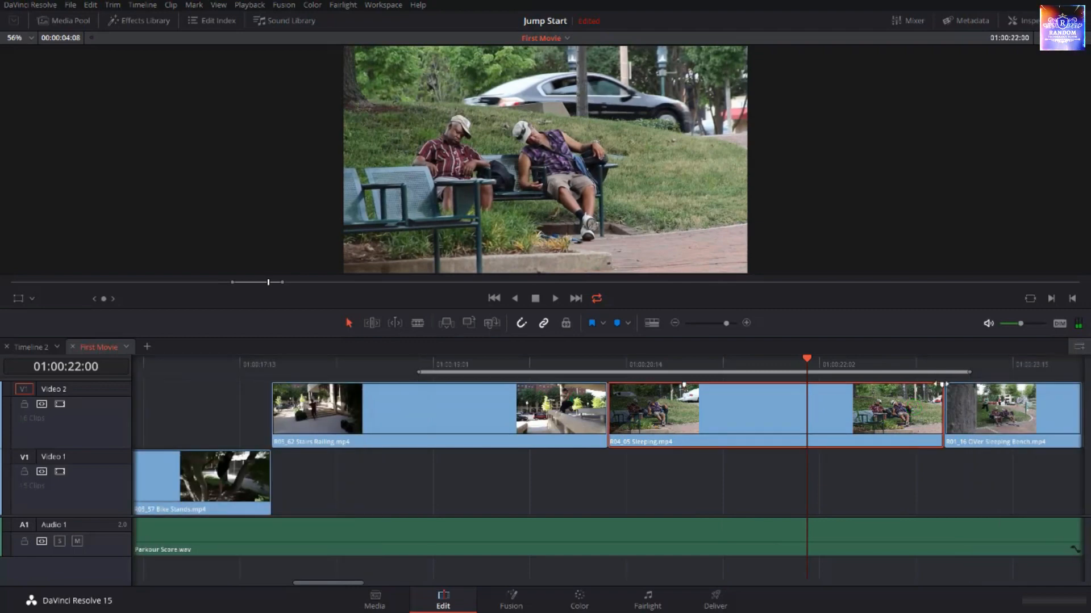
pyautogui.moveTo(941, 384); pyautogui.dragTo(892, 386)
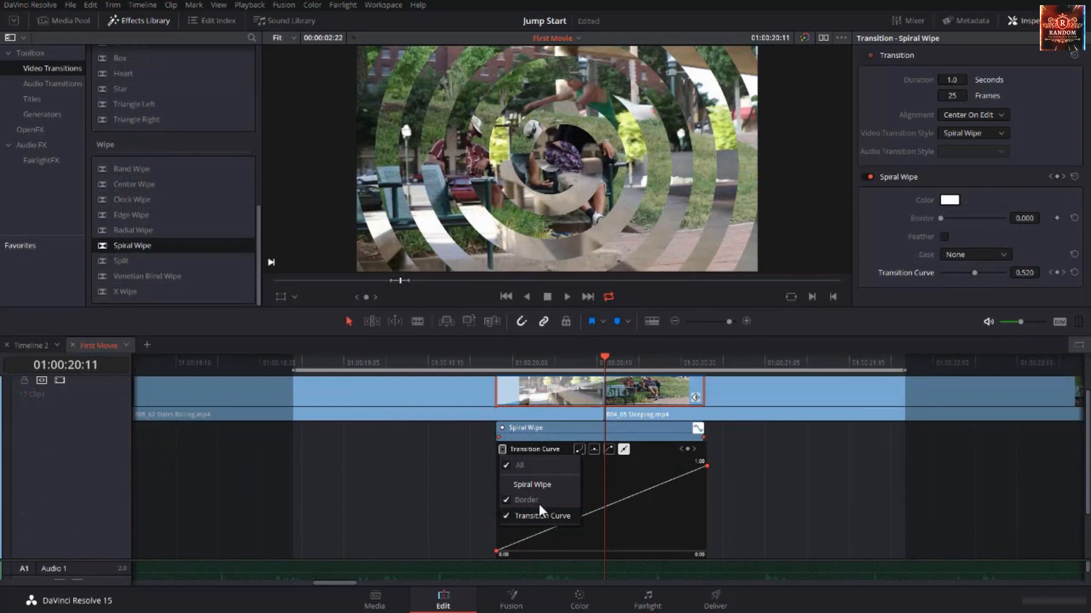
# Step: Hide the Border curve in the Spiral Wipe transition's curve editor and save the transition as a preset named Spiral Wipe Preset-1
pyautogui.click(507, 500)
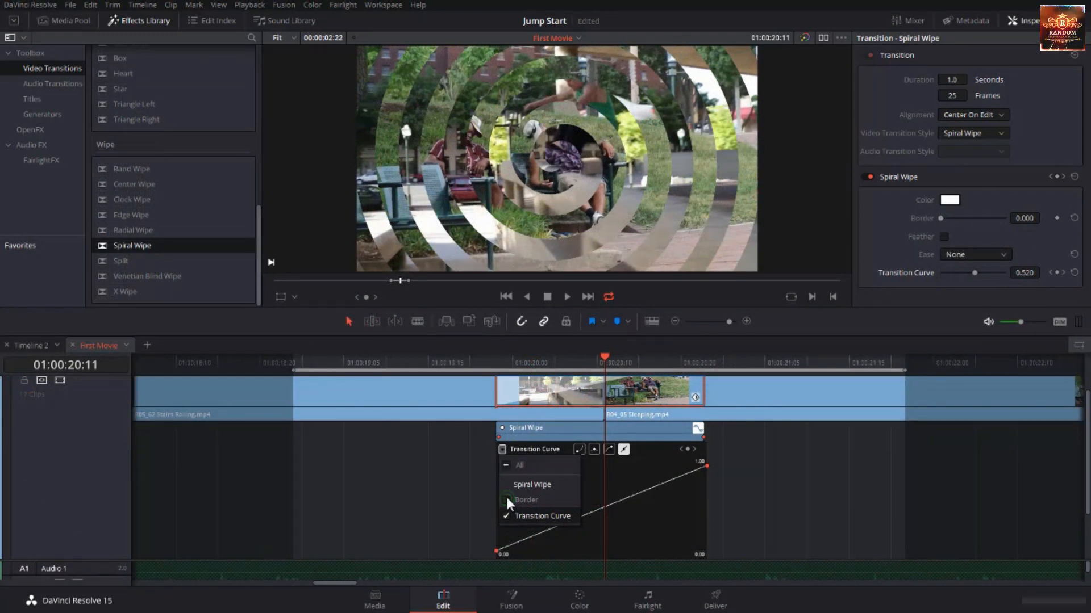
pyautogui.click(568, 510)
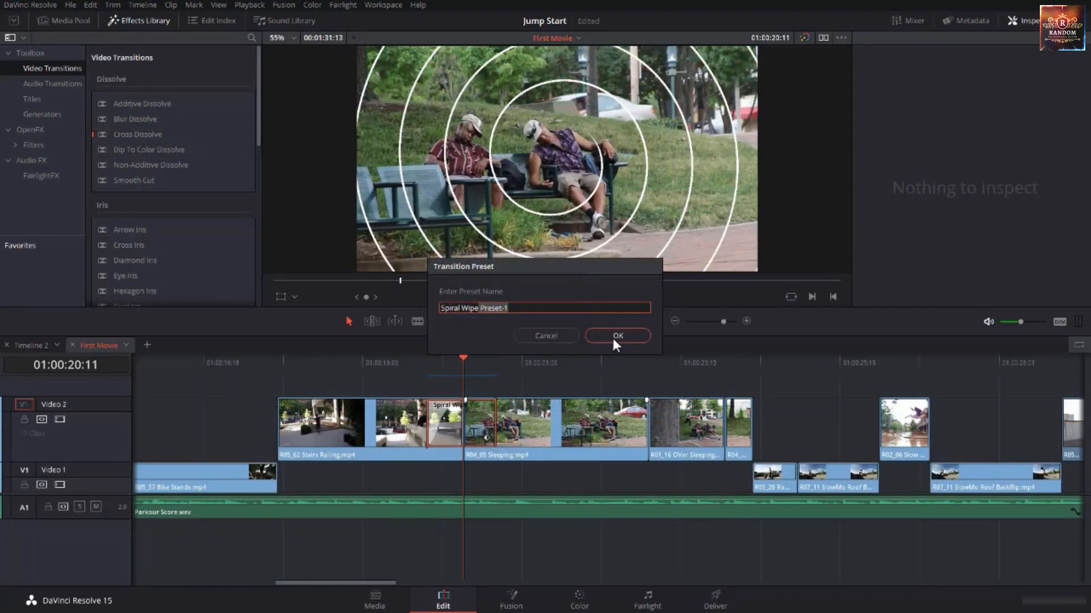
pyautogui.click(613, 337)
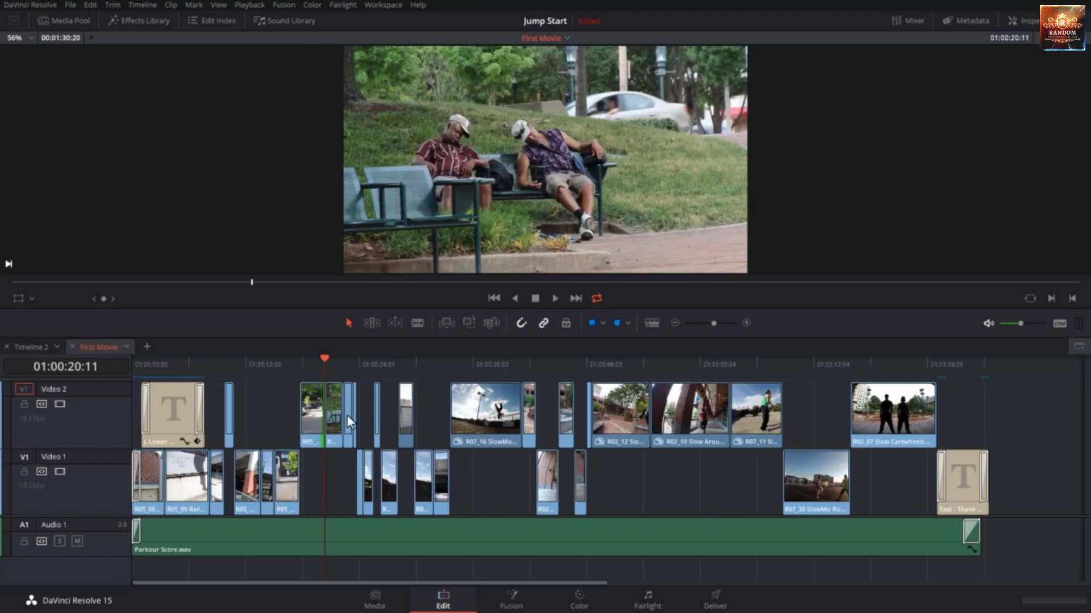
# Step: Look over the timeline view options for clip display and for video and audio track height
pyautogui.click(656, 322)
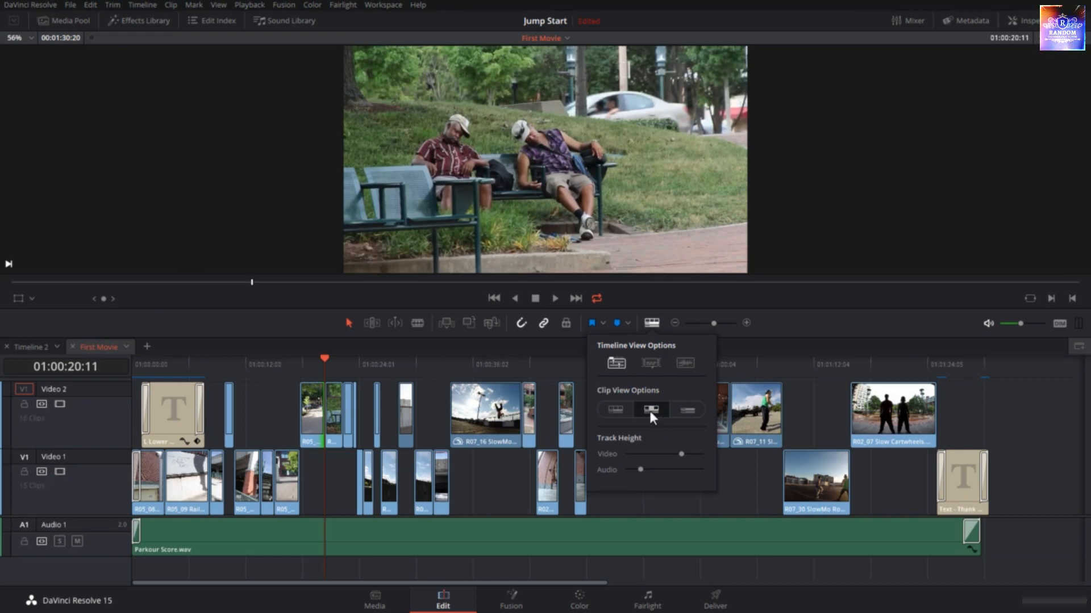
pyautogui.moveTo(683, 451)
pyautogui.mouseDown()
pyautogui.moveTo(640, 455)
pyautogui.moveTo(681, 458)
pyautogui.mouseUp()
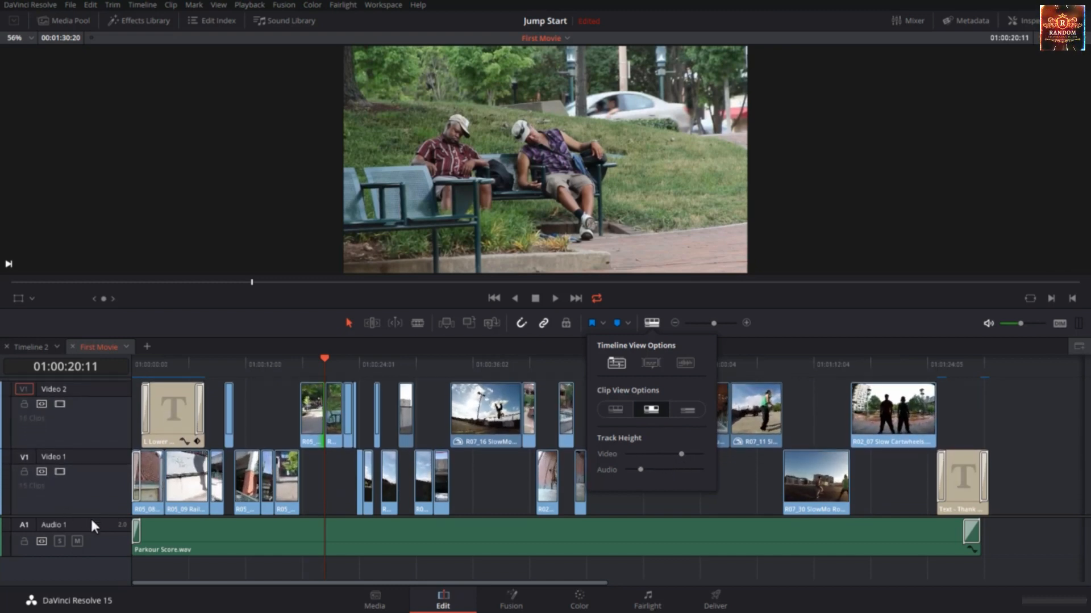
pyautogui.click(92, 517)
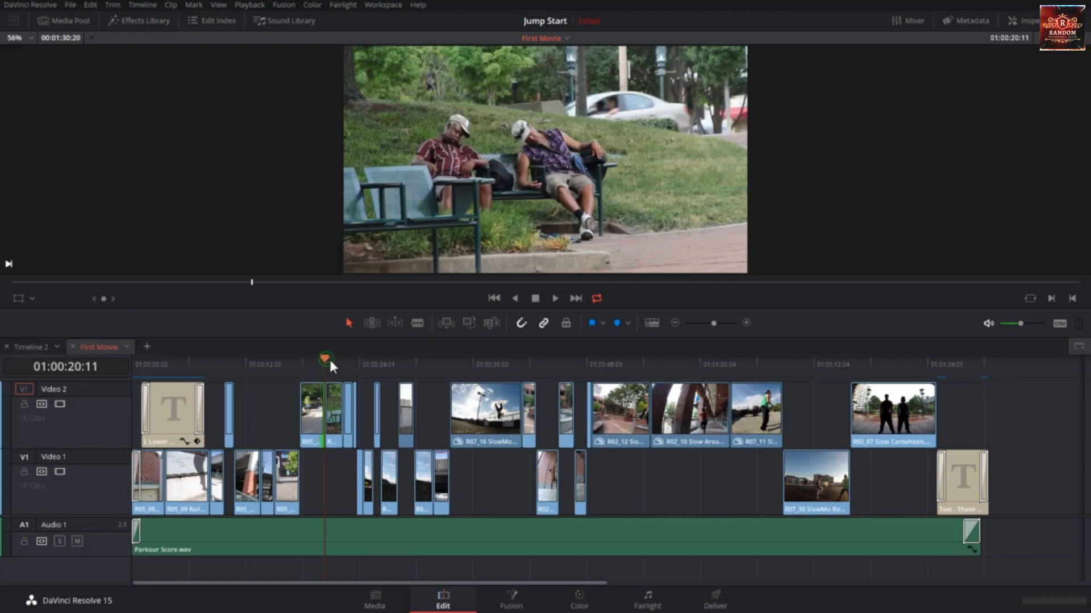
# Step: Step frame by frame around the cut between the Stairs Railing and Sleeping clips and return to the cut at 01:00:20:11
pyautogui.press('Right')
pyautogui.press('Right')
pyautogui.press('Right')
pyautogui.press('Right')
pyautogui.press('Right')
pyautogui.press('Right')
pyautogui.press('Right')
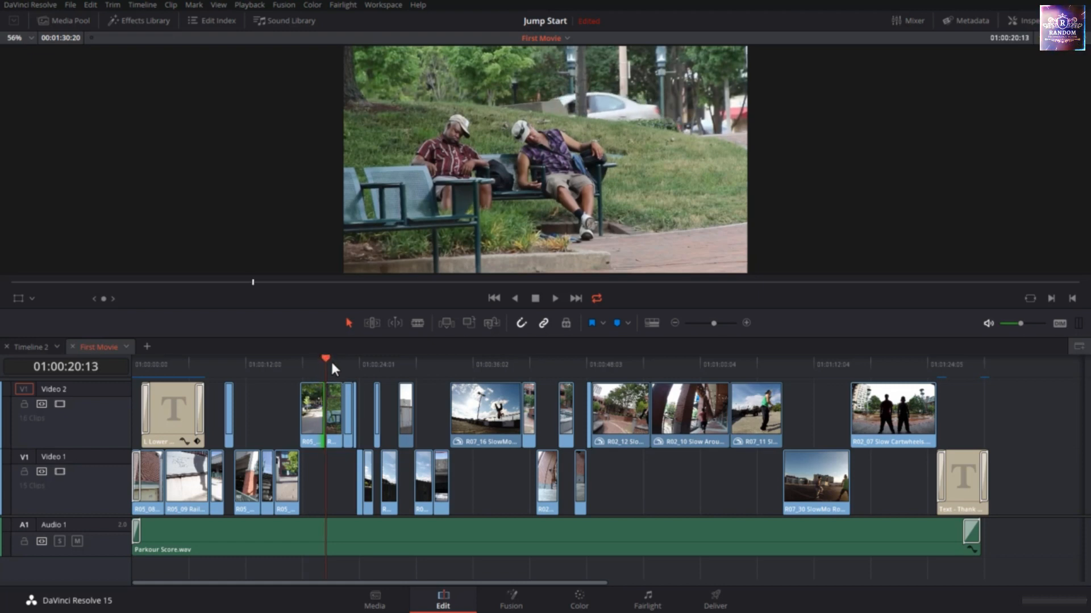
pyautogui.press('Left')
pyautogui.press('Left')
pyautogui.press('Left')
pyautogui.press('Left')
pyautogui.press('Left')
pyautogui.press('Left')
pyautogui.press('Left')
pyautogui.press('Left')
pyautogui.press('Left')
pyautogui.press('Left')
pyautogui.press('Left')
pyautogui.press('Left')
pyautogui.press('Left')
pyautogui.press('Left')
pyautogui.press('Left')
pyautogui.press('Left')
pyautogui.press('Left')
pyautogui.press('Left')
pyautogui.press('Left')
pyautogui.press('Left')
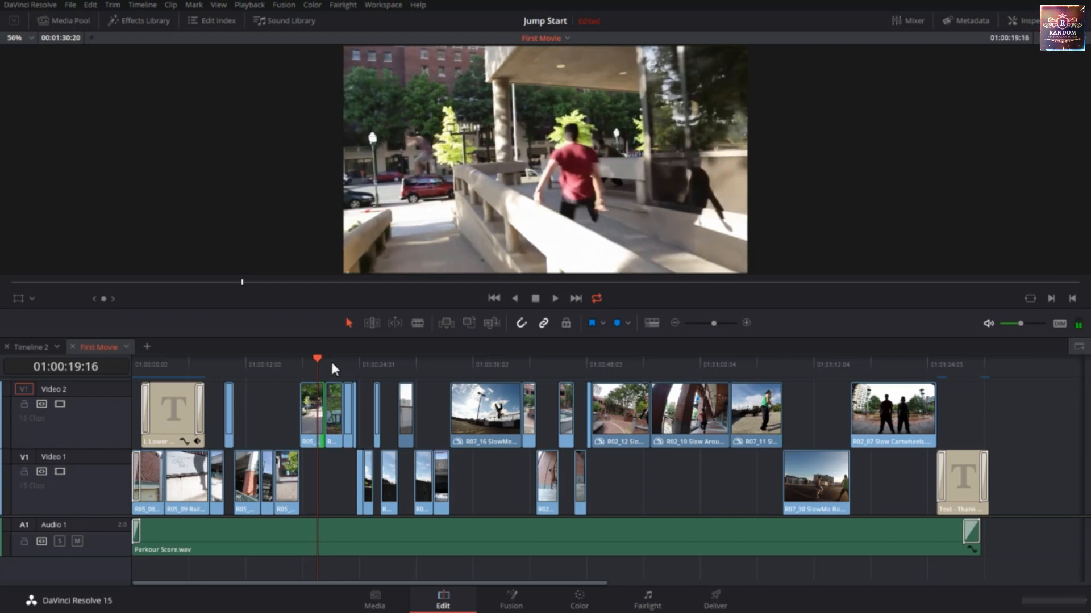
pyautogui.click(325, 364)
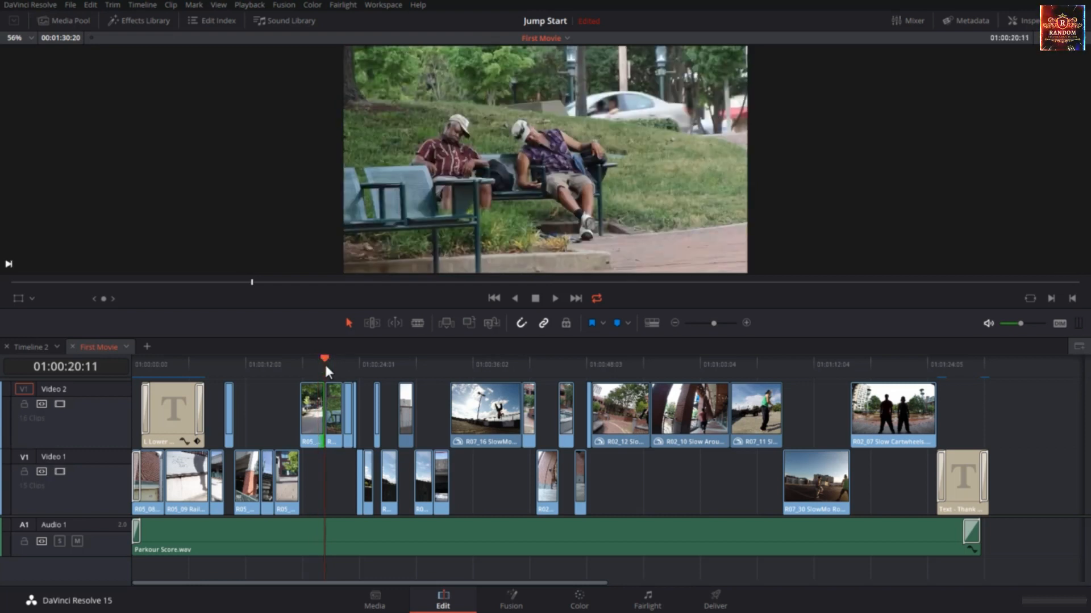
# Step: Ripple trim the R04_05 Sleeping clip on Video 2, extending its start by about 12 frames and its end by about 6 frames
pyautogui.scroll(4, 325, 409)
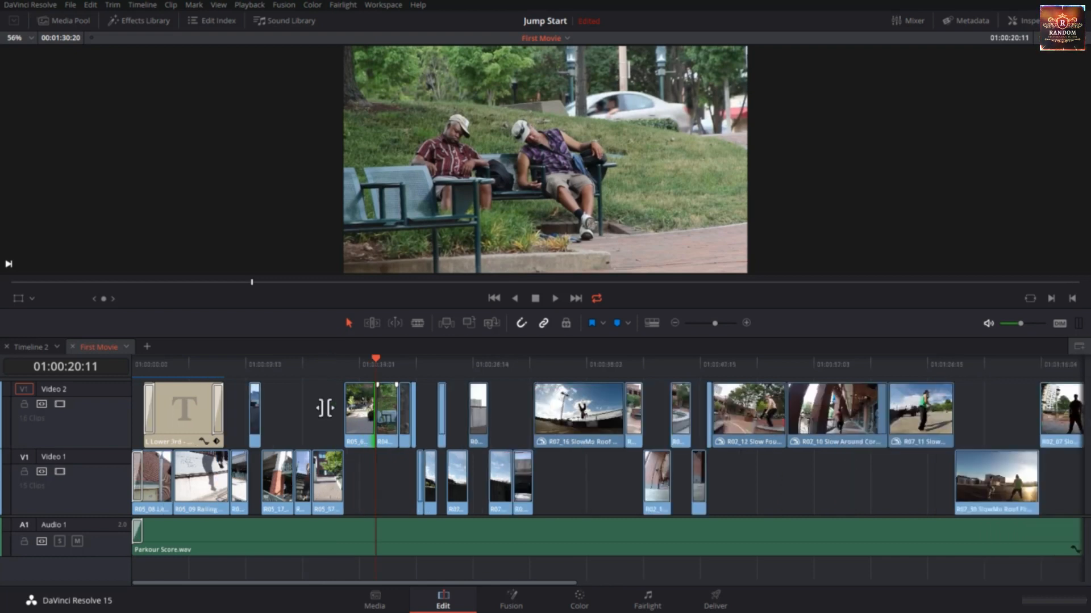
pyautogui.scroll(4, 581, 446)
pyautogui.scroll(3, 581, 442)
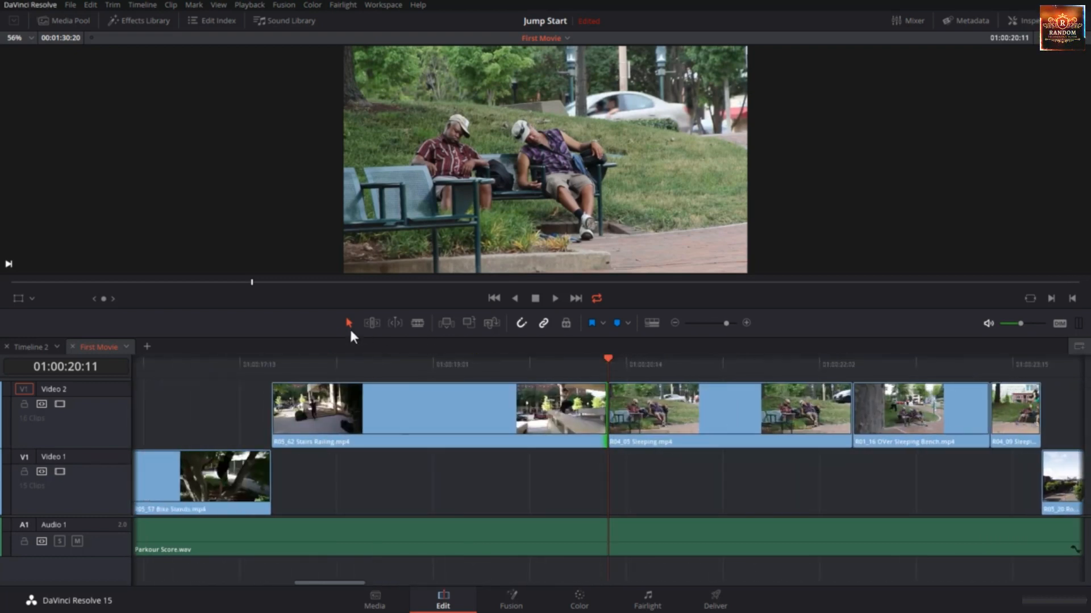
pyautogui.click(371, 324)
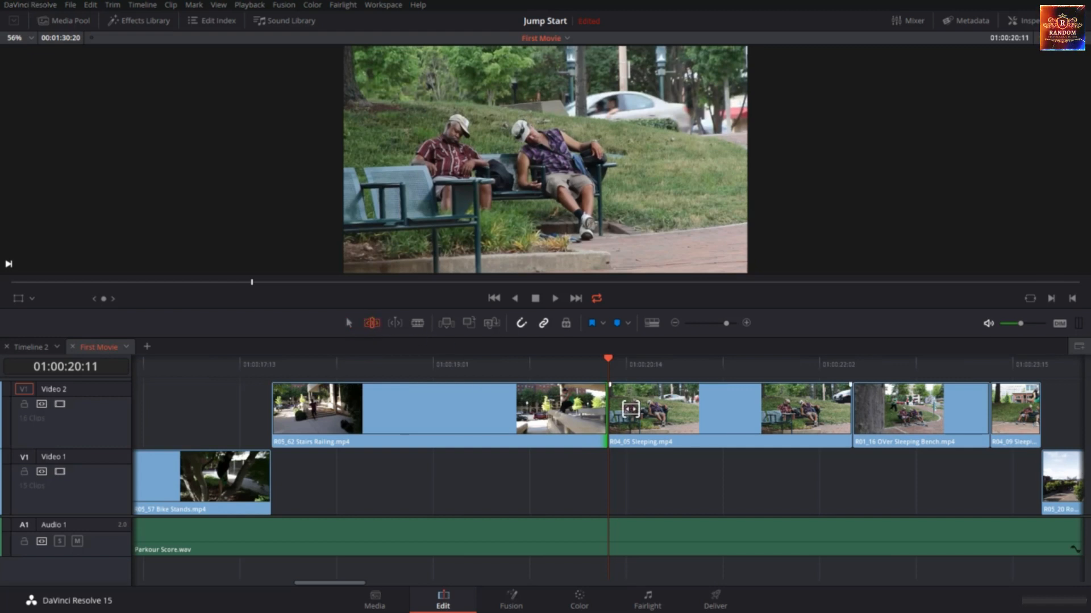
pyautogui.moveTo(616, 405); pyautogui.dragTo(677, 404)
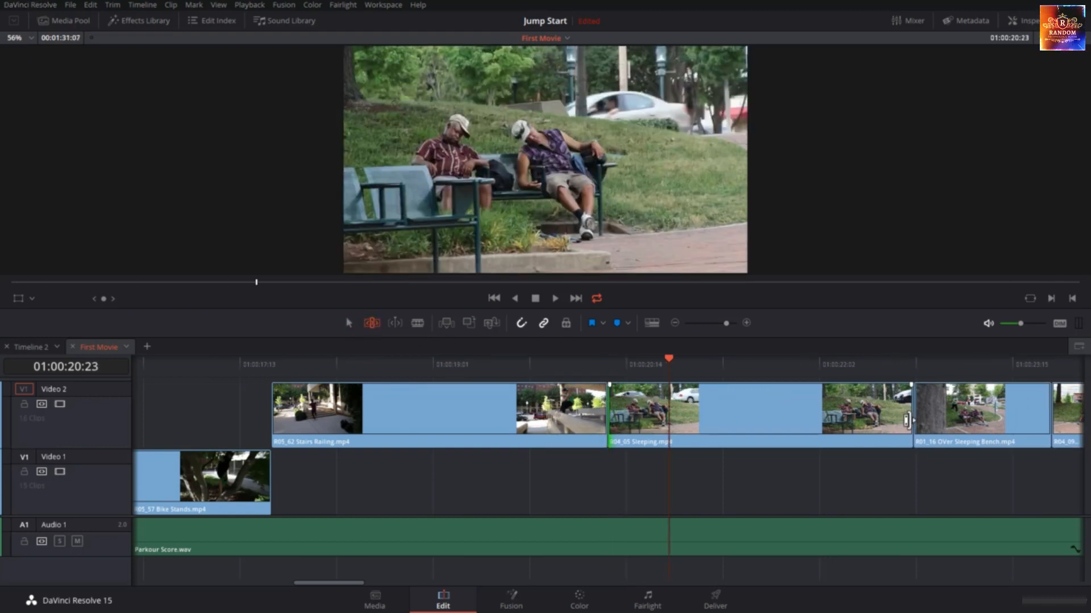
pyautogui.moveTo(912, 420); pyautogui.dragTo(944, 423)
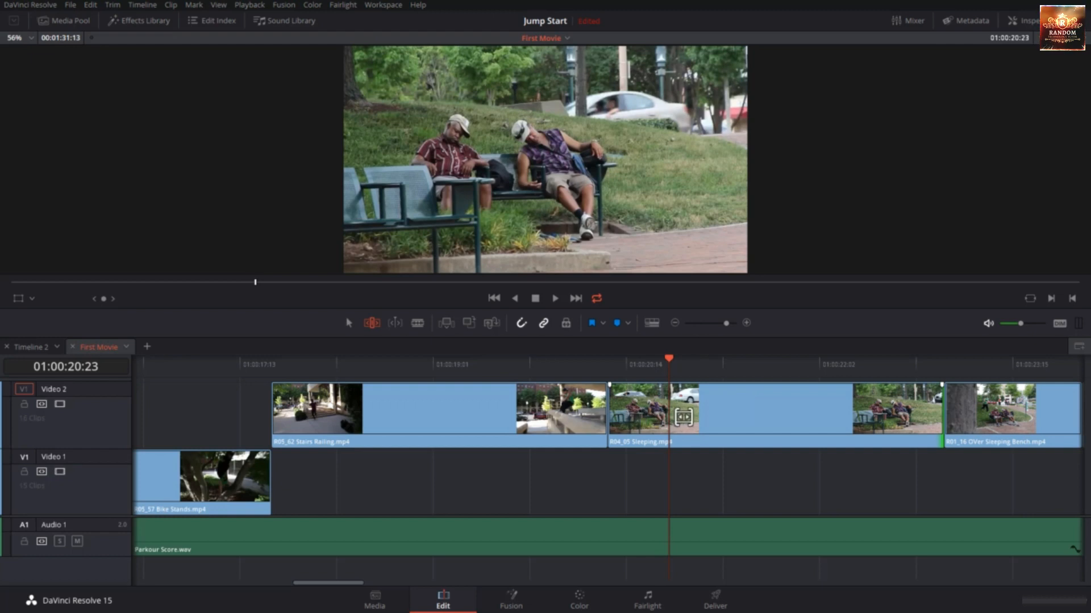
# Step: Slip the footage within R04_05 Sleeping without moving the clip, and place the playhead on its first frame at 01:00:20:11
pyautogui.moveTo(686, 415); pyautogui.dragTo(672, 434)
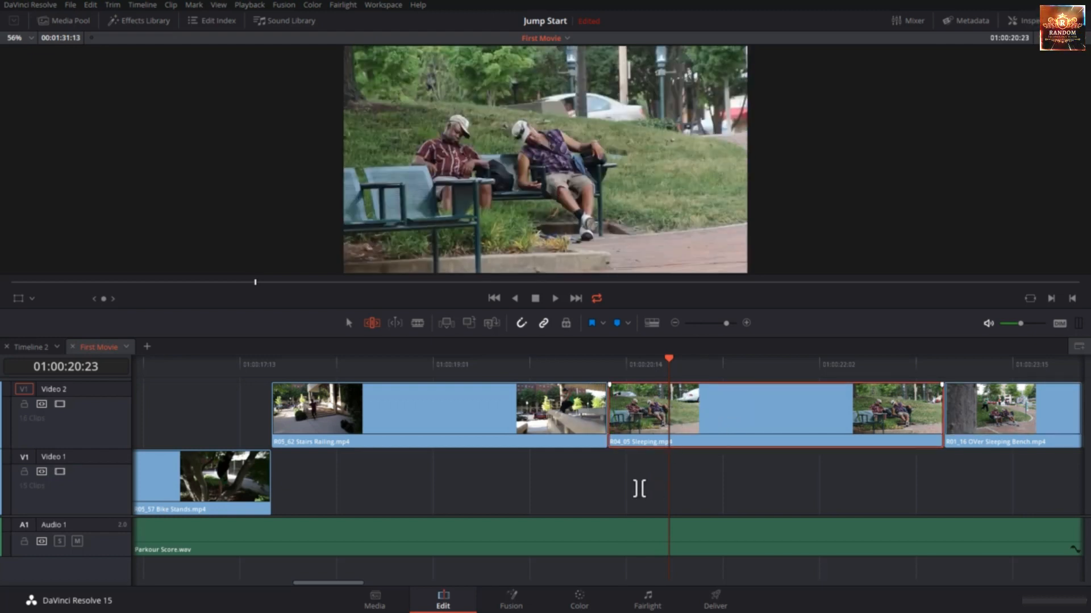
pyautogui.click(617, 363)
pyautogui.click(611, 363)
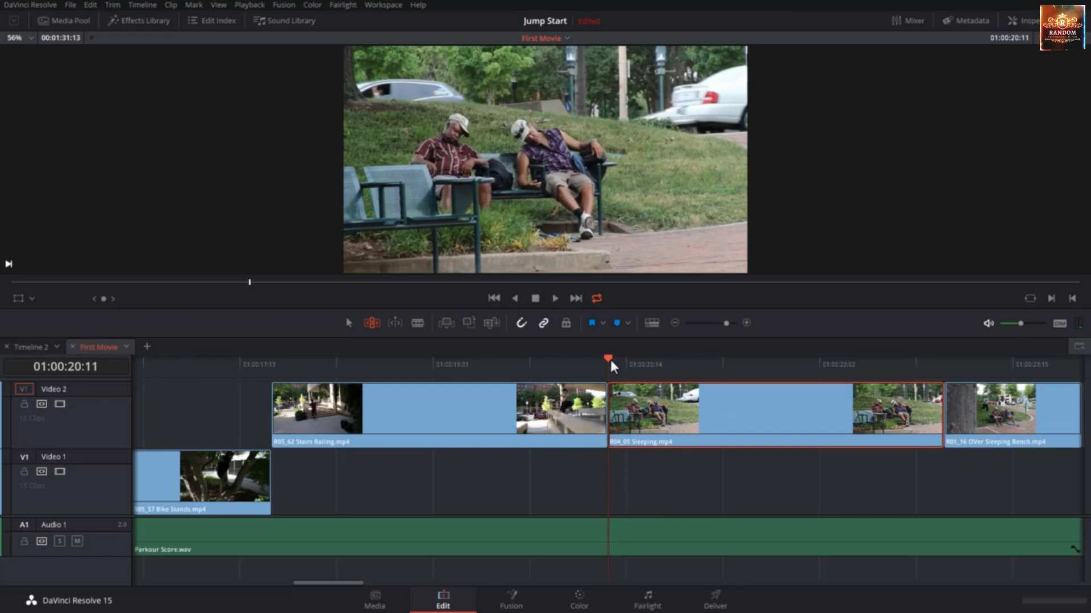
# Step: Mark a timeline range around the Sleeping clip with an In point at 01:00:18:24 and an Out point at 01:00:23:06
pyautogui.moveTo(611, 363); pyautogui.dragTo(419, 361)
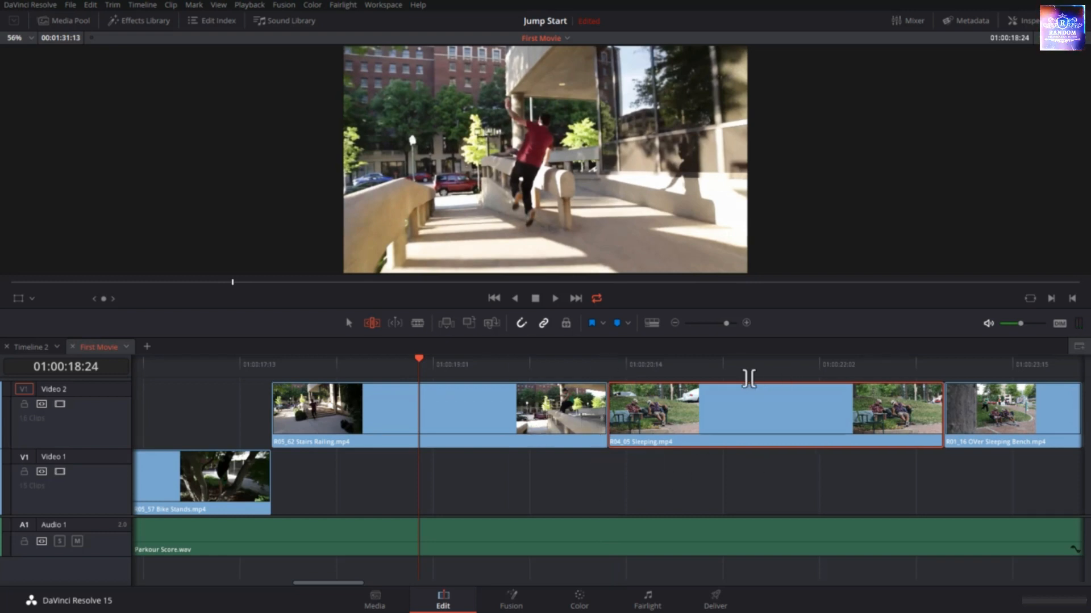
pyautogui.press('i')
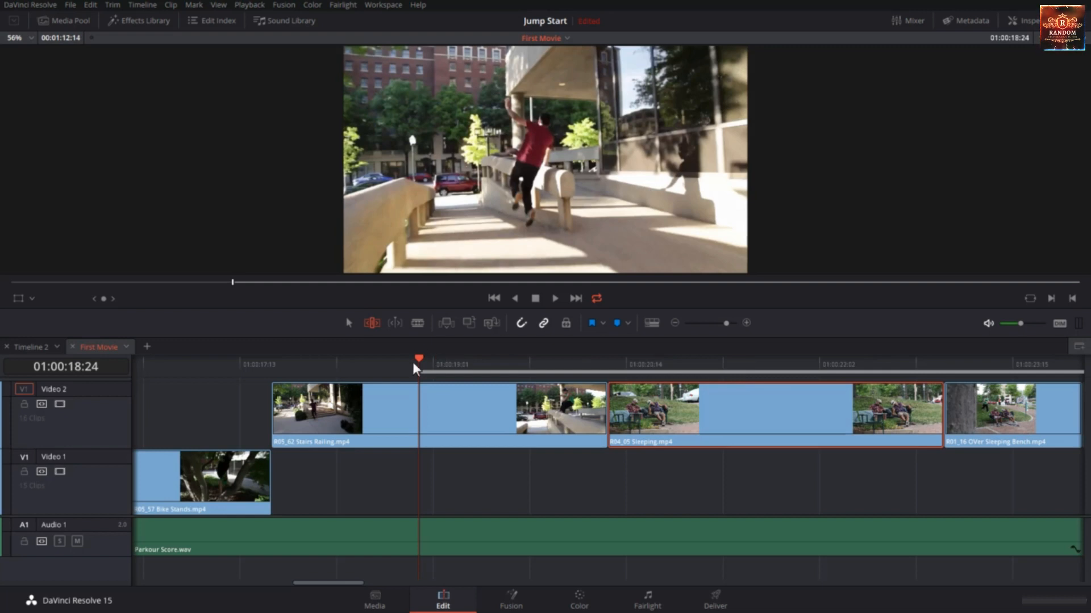
pyautogui.moveTo(445, 370); pyautogui.dragTo(965, 404)
pyautogui.press('o')
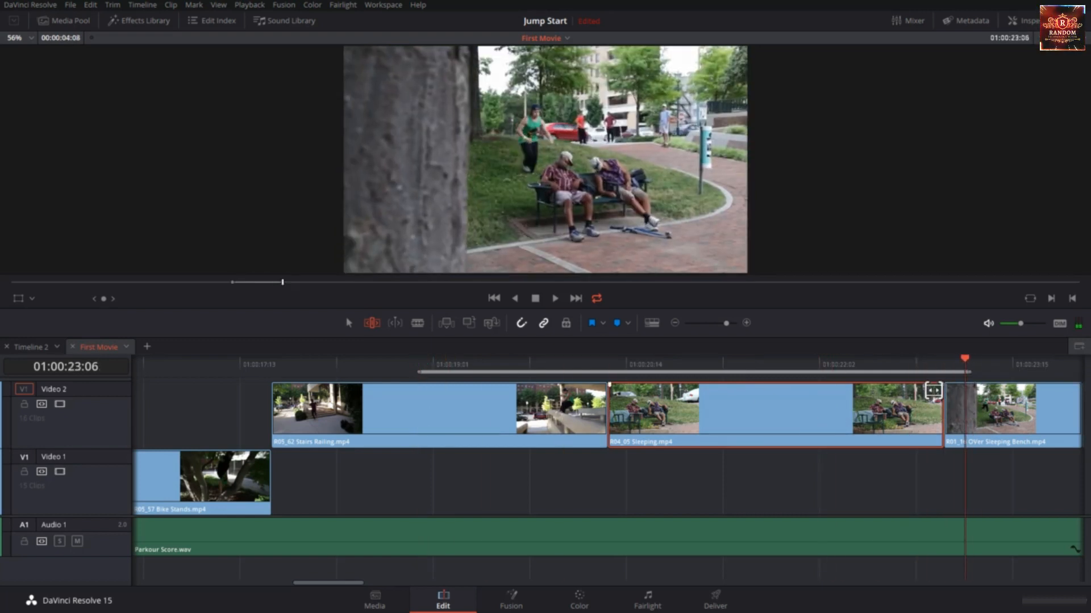
# Step: Select the edit point between the Stairs Railing and Sleeping clips and play the range from In to Out with looping enabled
pyautogui.click(943, 398)
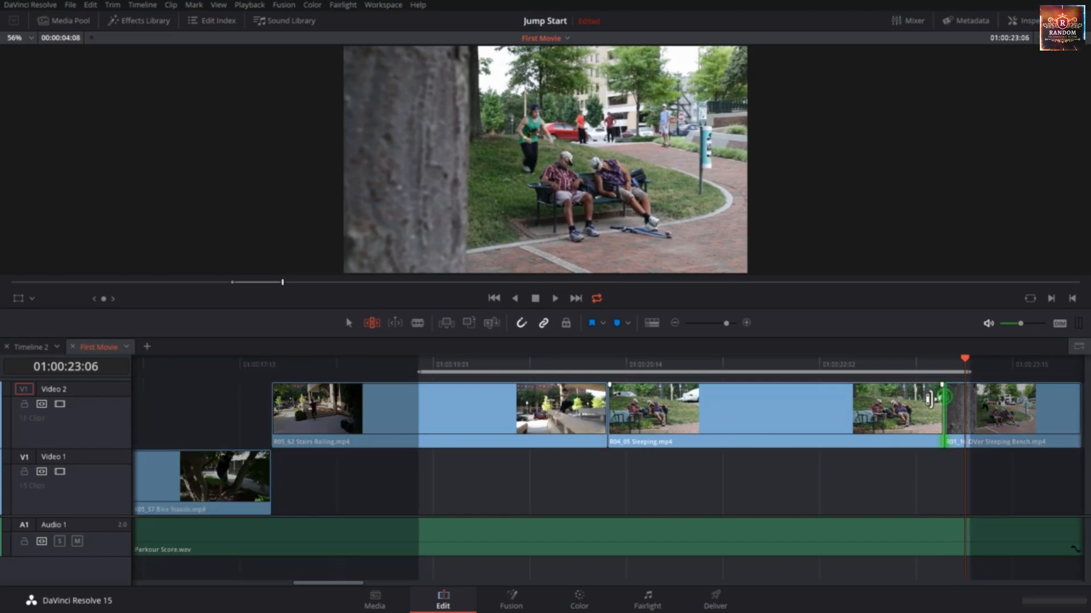
pyautogui.click(608, 413)
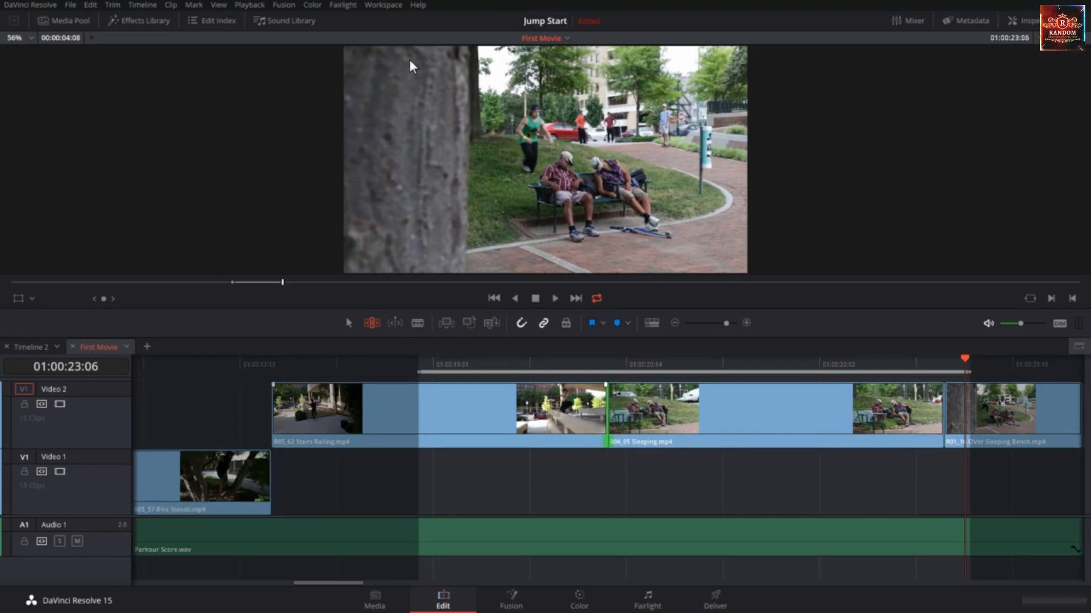
pyautogui.click(250, 4)
pyautogui.moveTo(289, 224)
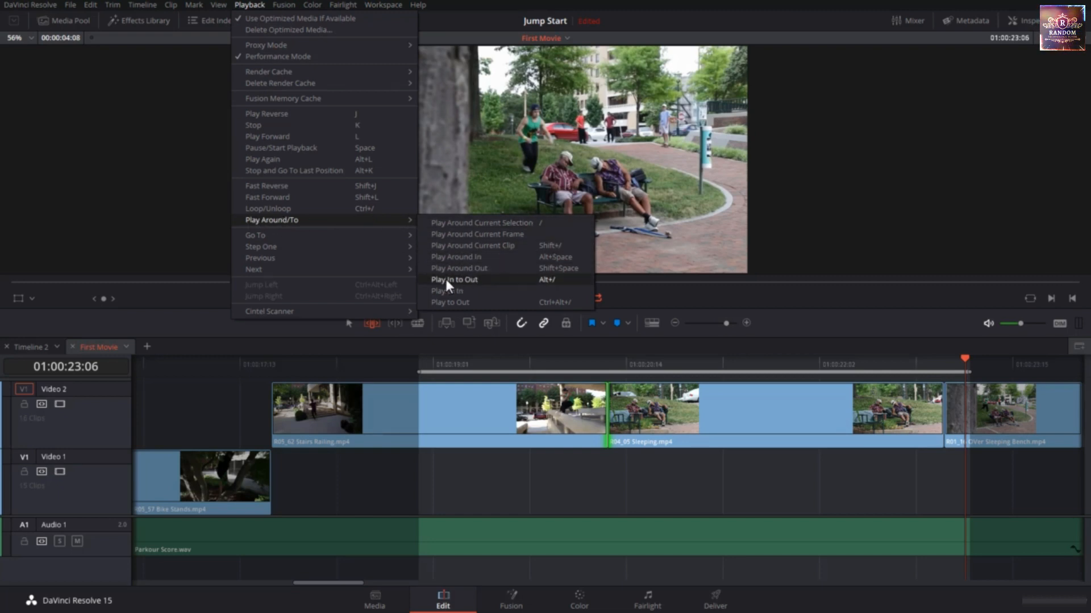
pyautogui.click(553, 280)
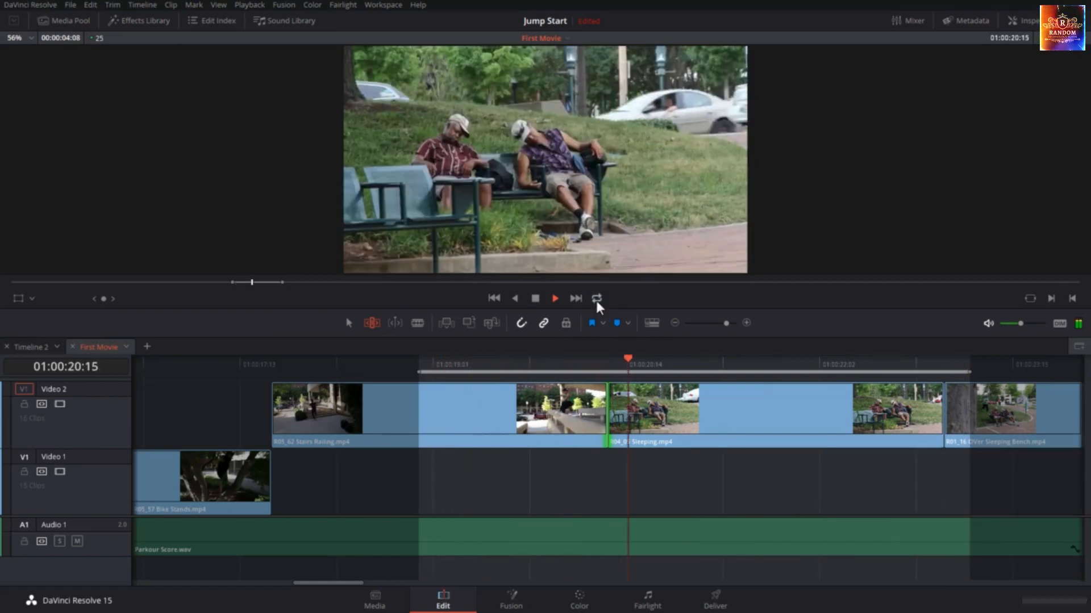
pyautogui.click(596, 299)
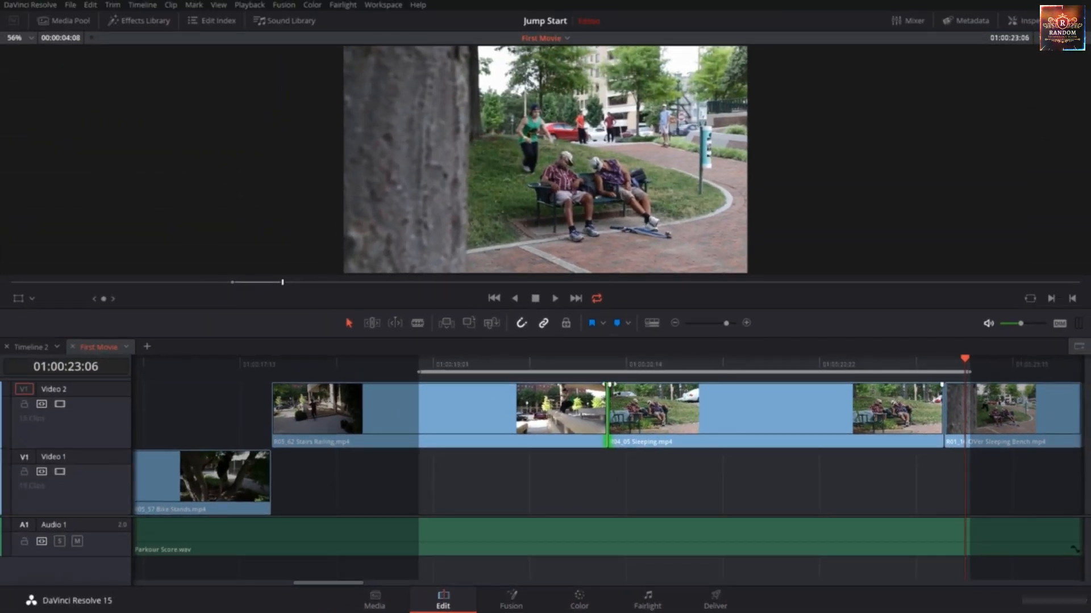
# Step: Add a fade-in at the start of R04_05 Sleeping and place the playhead on its first frame at 01:00:20:11
pyautogui.moveTo(611, 385); pyautogui.dragTo(684, 385)
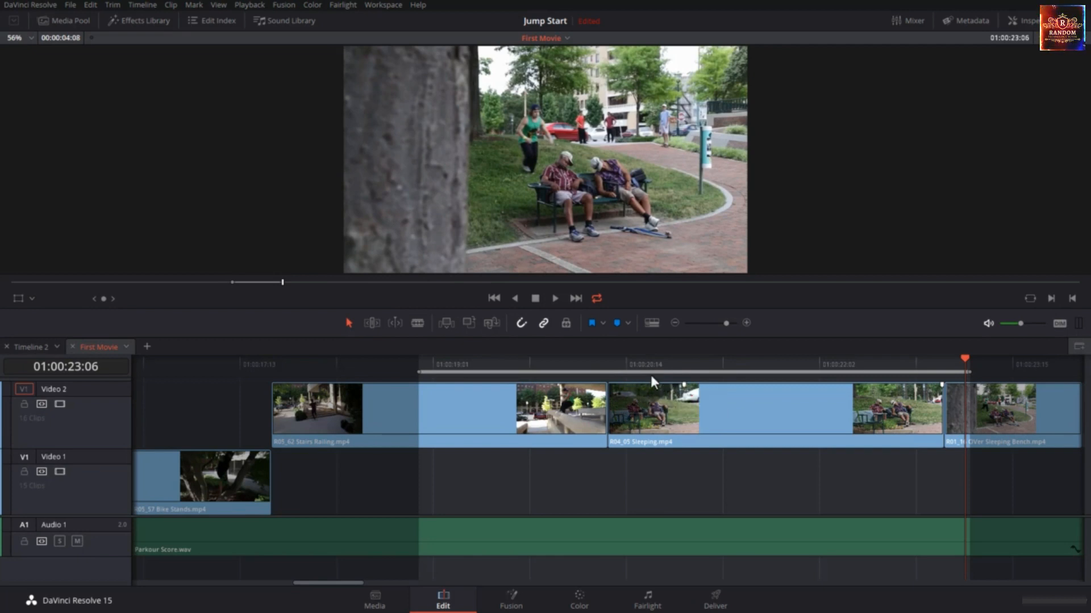
pyautogui.click(606, 364)
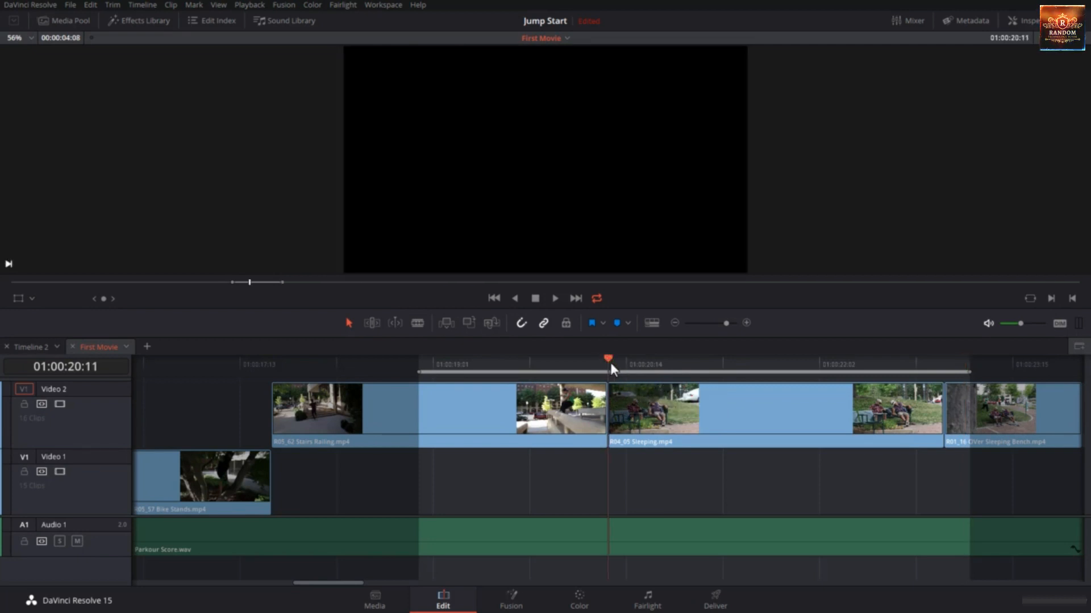
pyautogui.moveTo(610, 362)
pyautogui.mouseDown()
pyautogui.moveTo(623, 364)
pyautogui.moveTo(608, 367)
pyautogui.mouseUp()
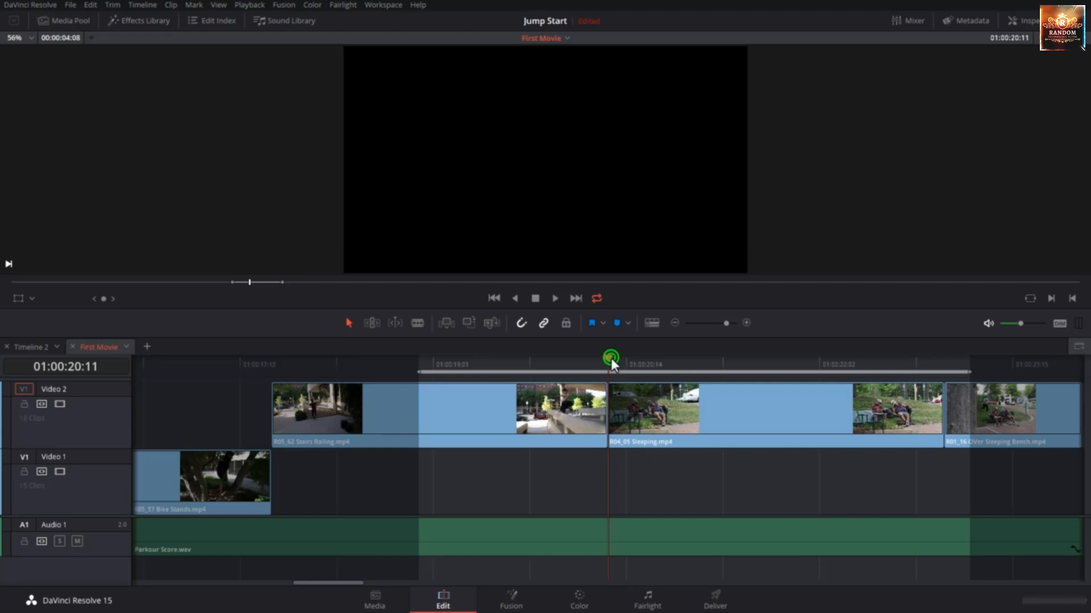
# Step: Scrub ahead to 01:00:22:00, add a fade-out at the end of R04_05 Sleeping, and scrub over the faded section
pyautogui.moveTo(612, 358); pyautogui.dragTo(806, 381)
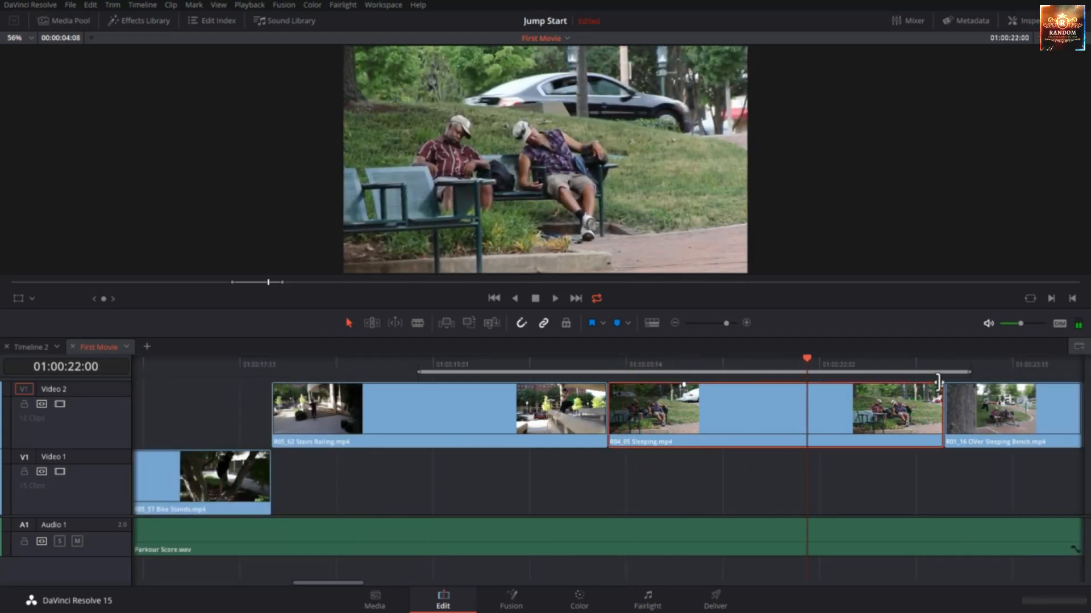
pyautogui.moveTo(941, 384); pyautogui.dragTo(848, 388)
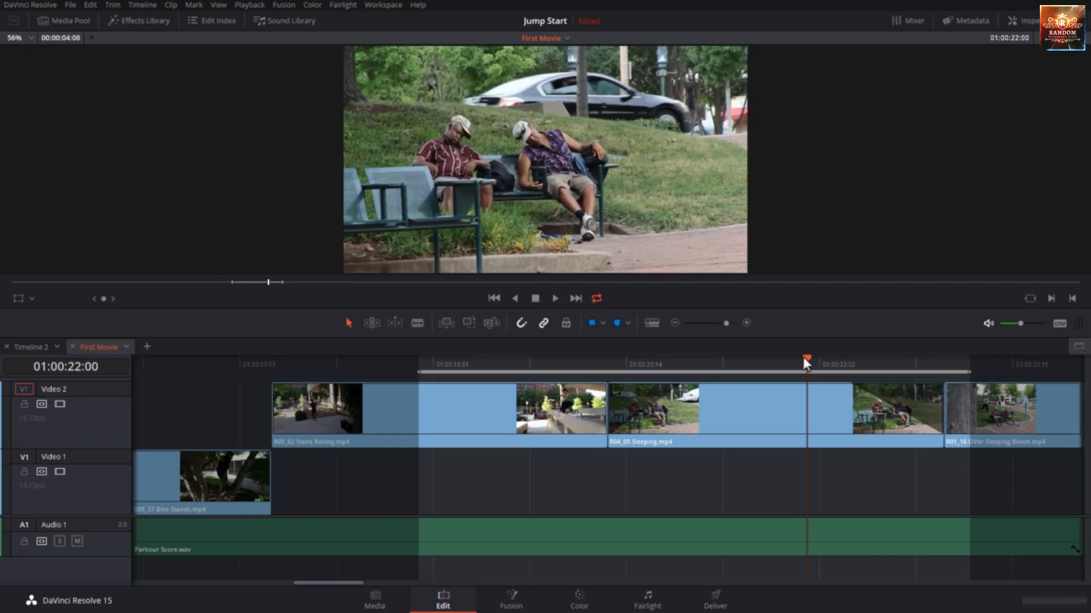
pyautogui.moveTo(804, 359); pyautogui.dragTo(852, 385)
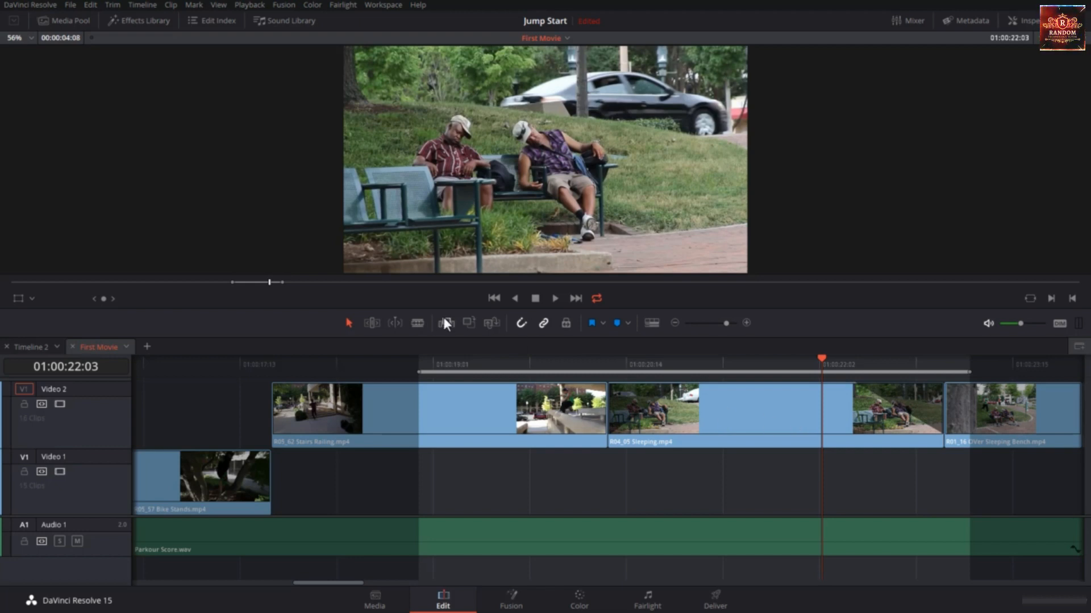
# Step: Switch to trim edit mode, move to the start of the Sleeping clip, and play the marked range from In to Out
pyautogui.press('t')
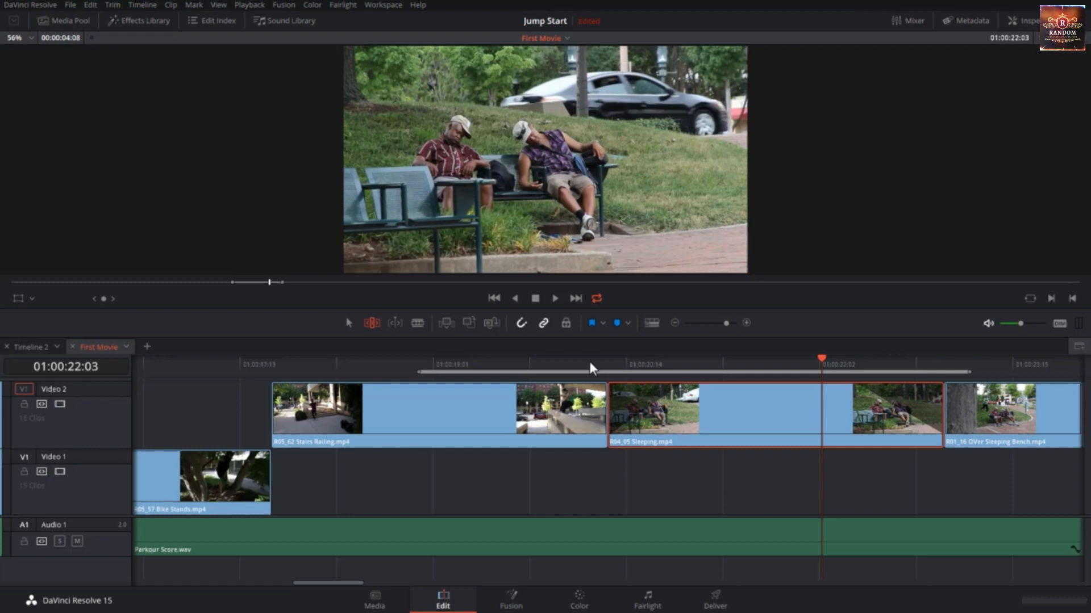
pyautogui.click(529, 357)
pyautogui.press('Down')
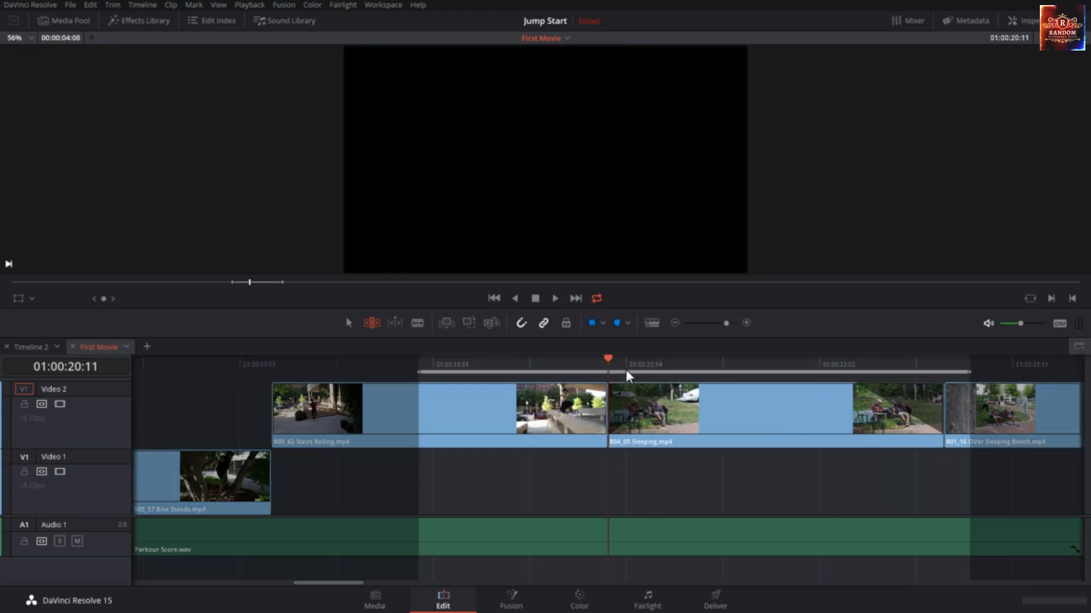
pyautogui.hotkey('alt', '/')
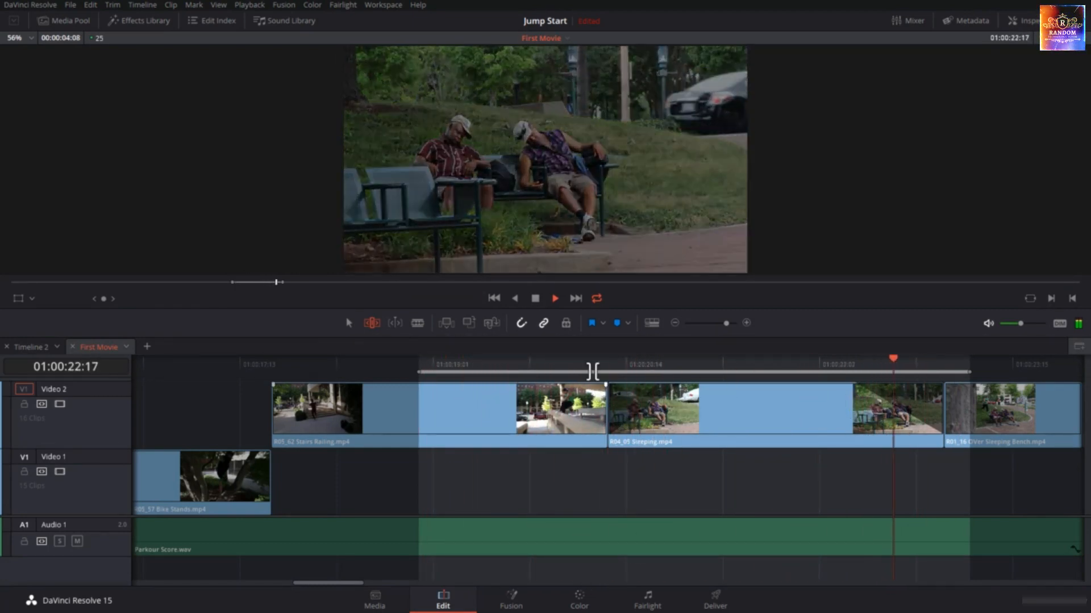
# Step: Add a fade-out at the end of R05_62 Stairs Railing and play the marked range from In to Out
pyautogui.moveTo(594, 365); pyautogui.dragTo(554, 383)
pyautogui.press('space')
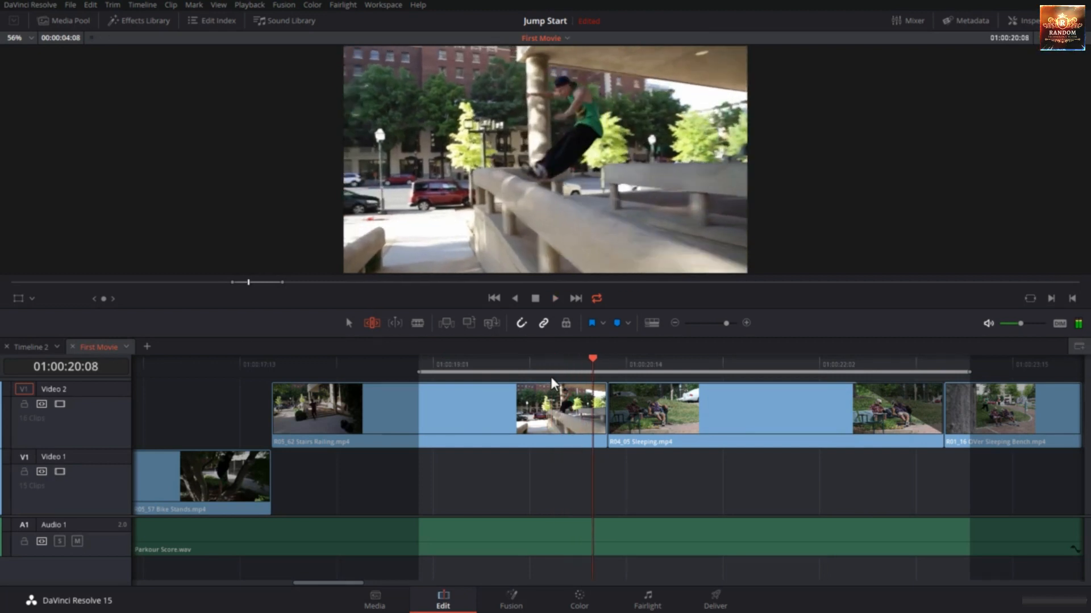
pyautogui.click(603, 395)
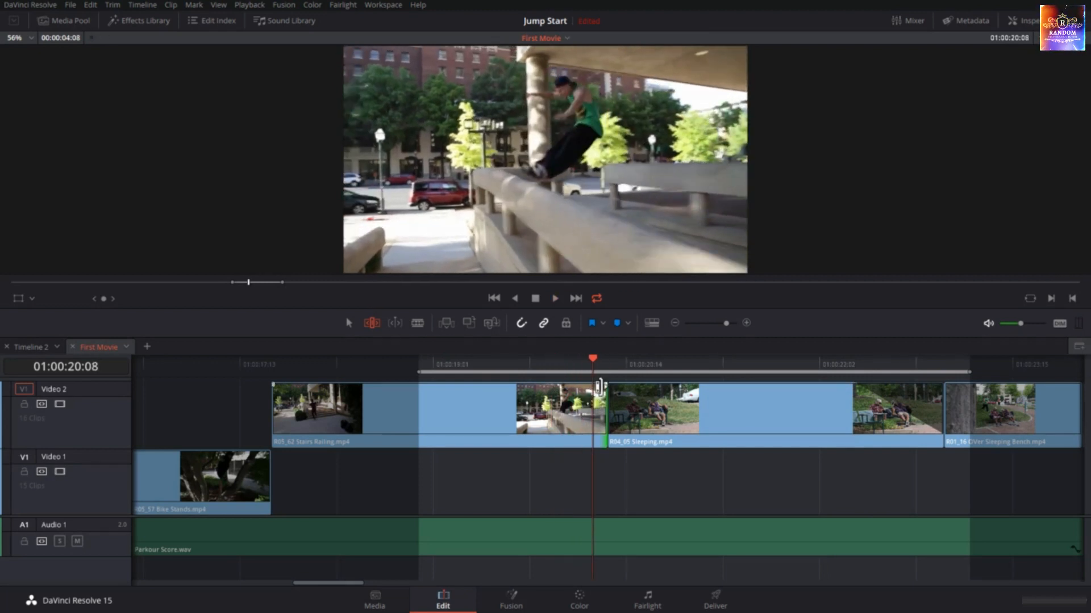
pyautogui.moveTo(604, 392); pyautogui.dragTo(526, 390)
pyautogui.hotkey('alt', '/')
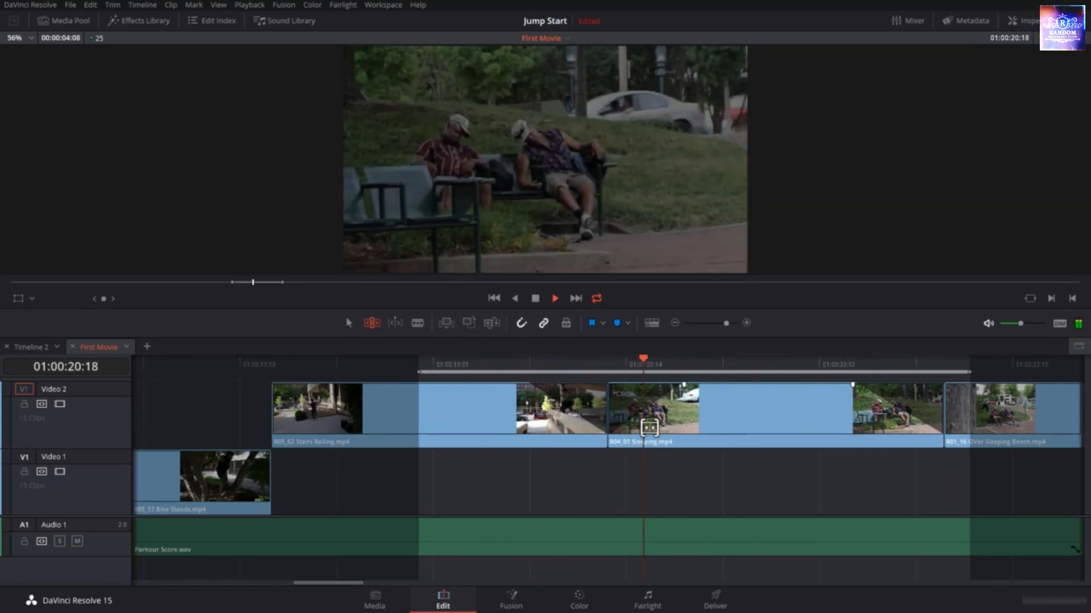
# Step: Move R04_05 Sleeping up to Video 3 and overlap both neighbouring clips, from 01:00:19:22 to about 01:00:23:06
pyautogui.click(664, 363)
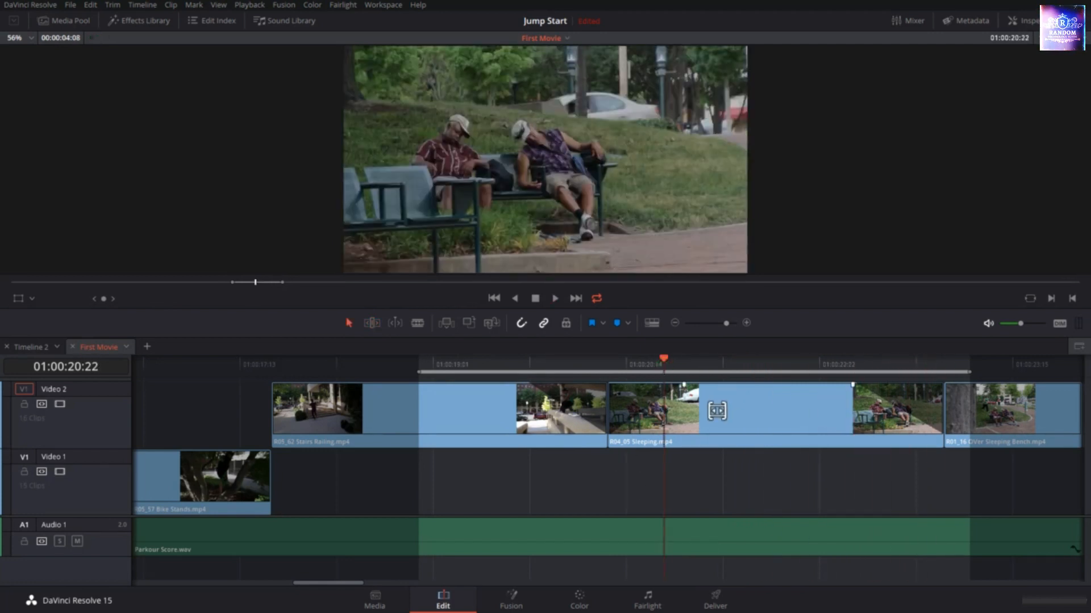
pyautogui.moveTo(717, 412); pyautogui.dragTo(713, 378)
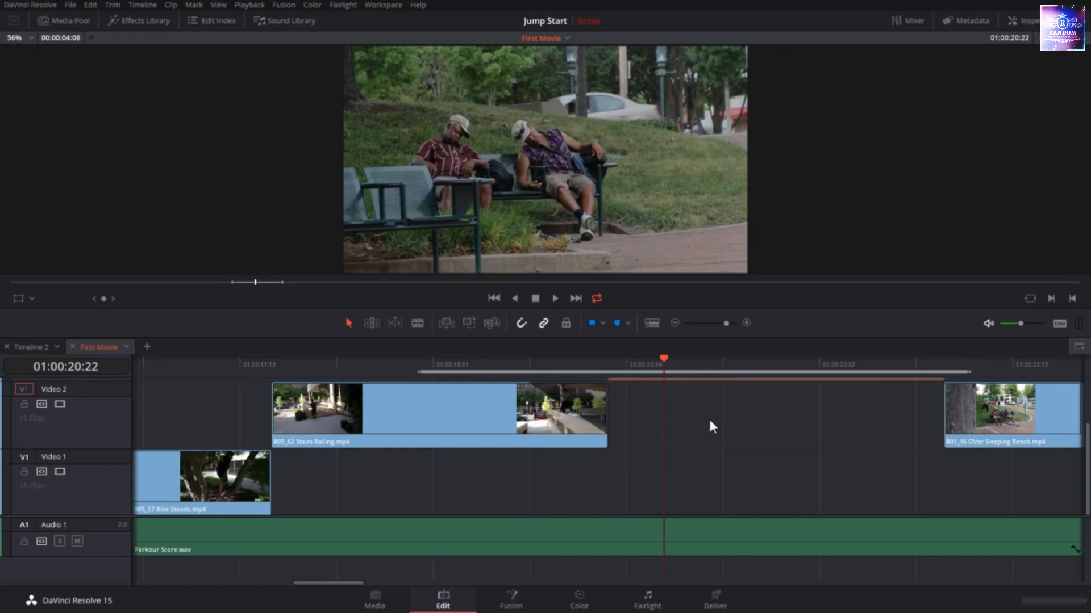
pyautogui.scroll(2, 707, 421)
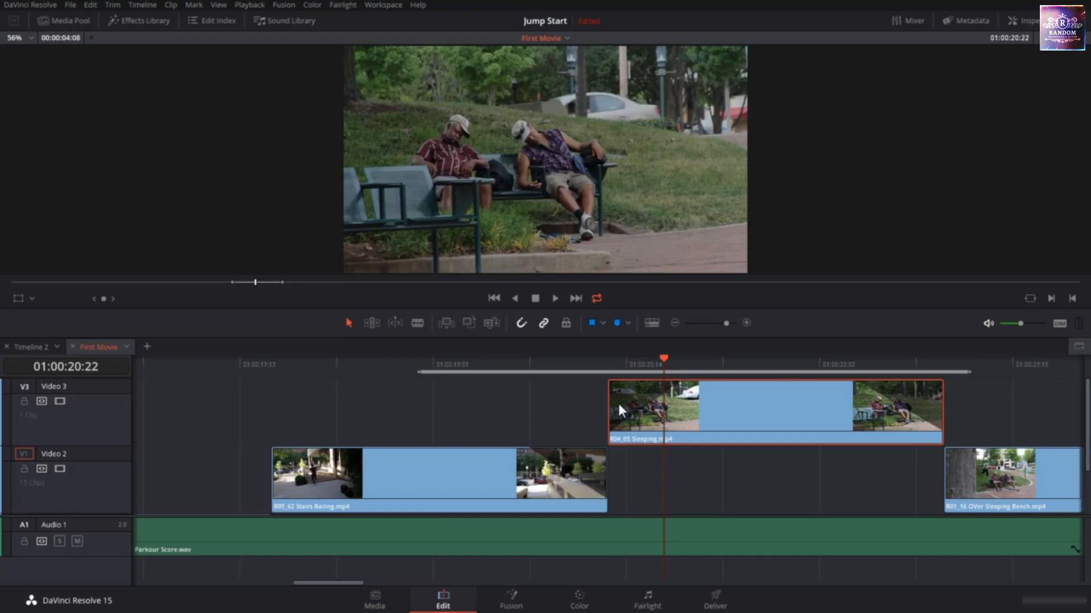
pyautogui.moveTo(608, 407); pyautogui.dragTo(578, 414)
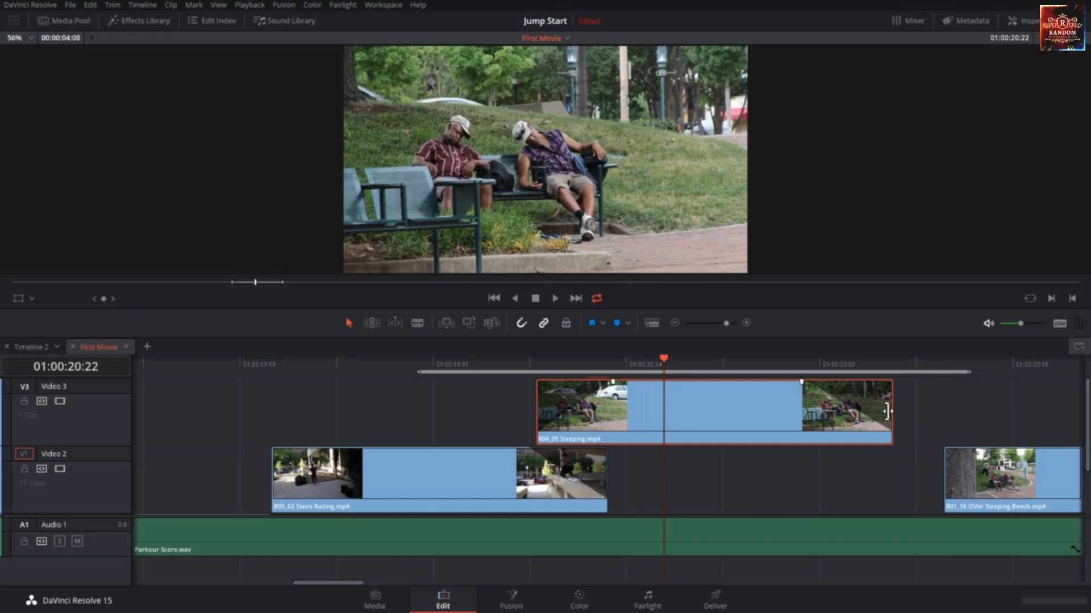
pyautogui.moveTo(886, 411); pyautogui.dragTo(964, 412)
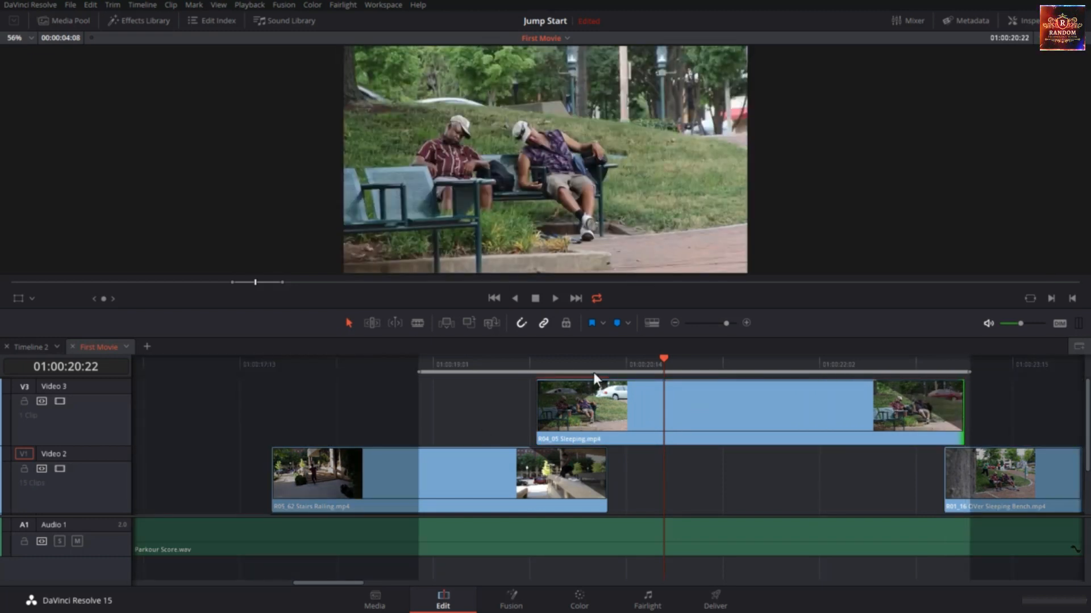
# Step: Remove the fade-out from R05_62 Stairs Railing, and scrub and play across both overlaps with the Sleeping clip
pyautogui.click(488, 475)
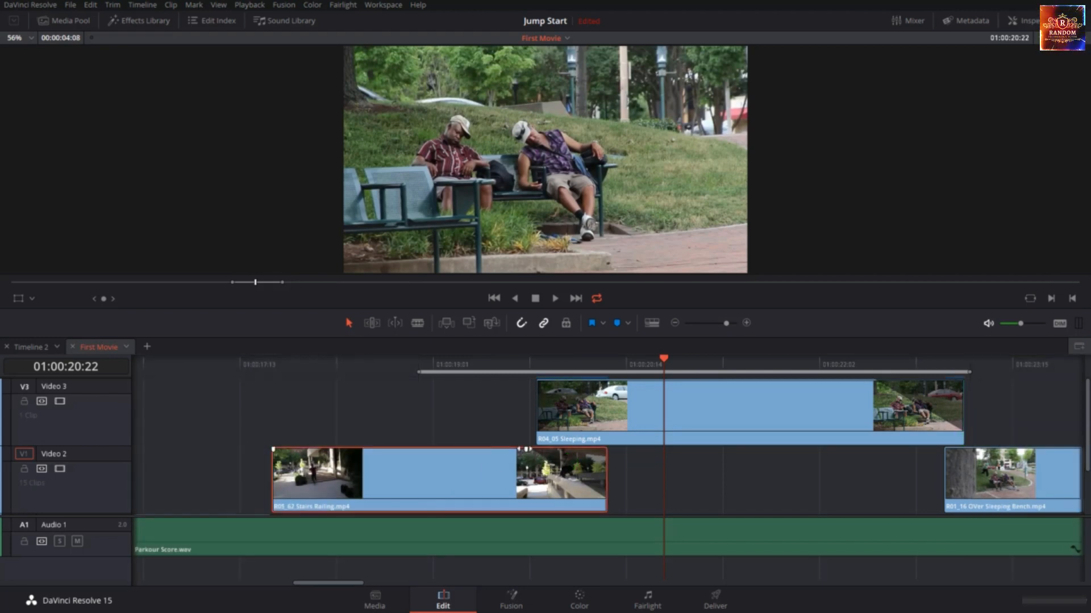
pyautogui.moveTo(526, 450); pyautogui.dragTo(628, 450)
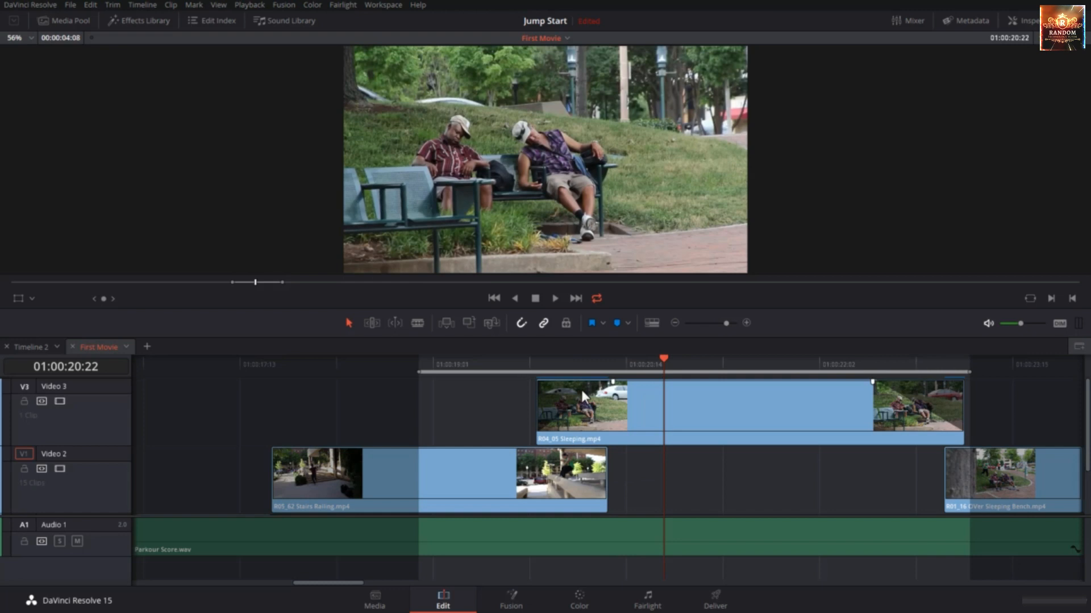
pyautogui.click(531, 360)
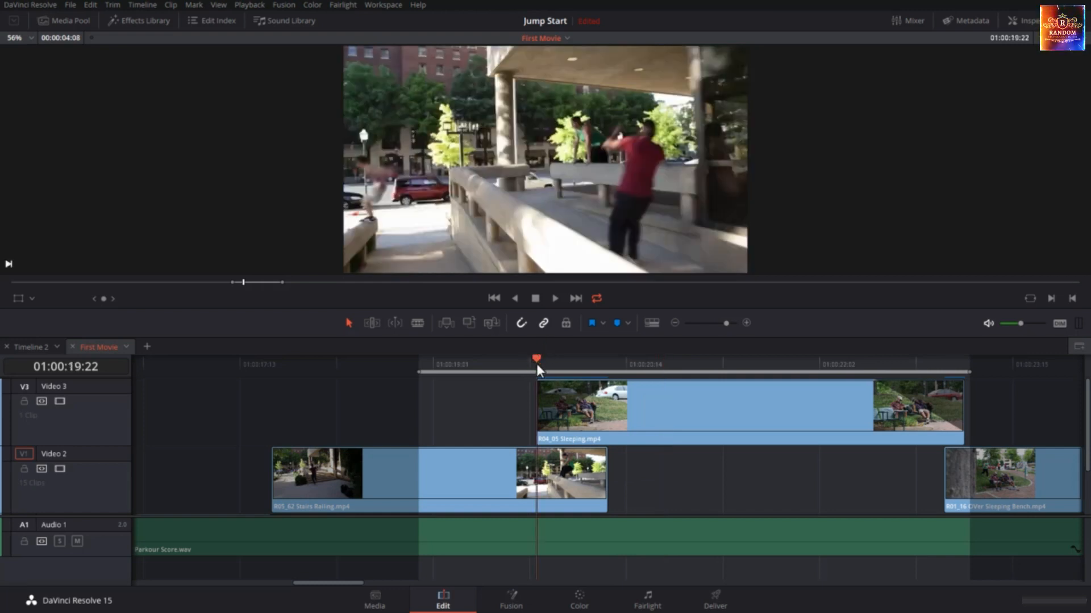
pyautogui.moveTo(536, 364); pyautogui.dragTo(550, 369)
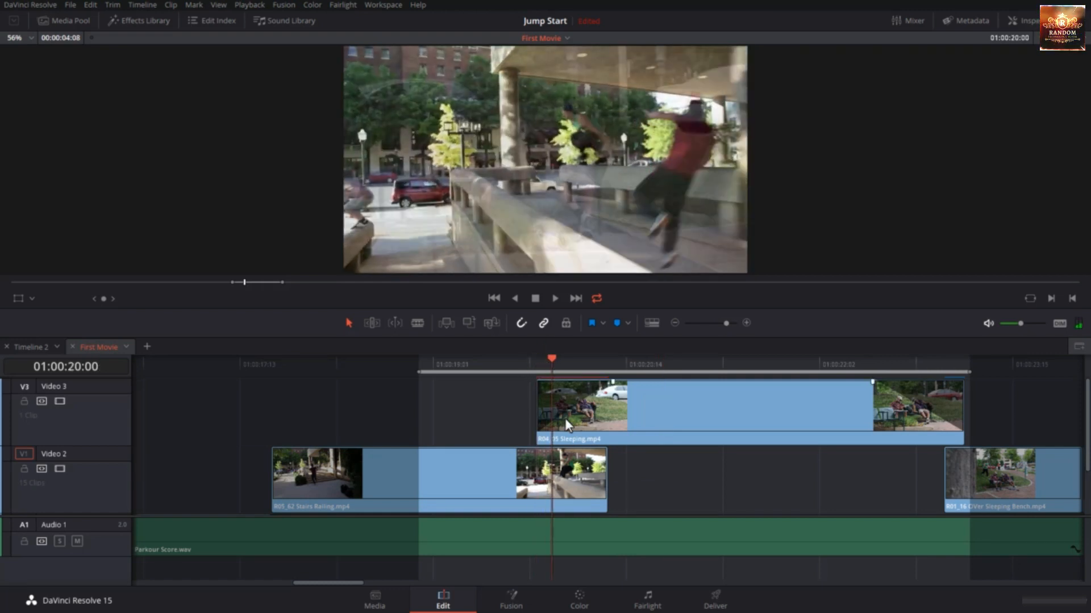
pyautogui.moveTo(547, 359); pyautogui.dragTo(608, 382)
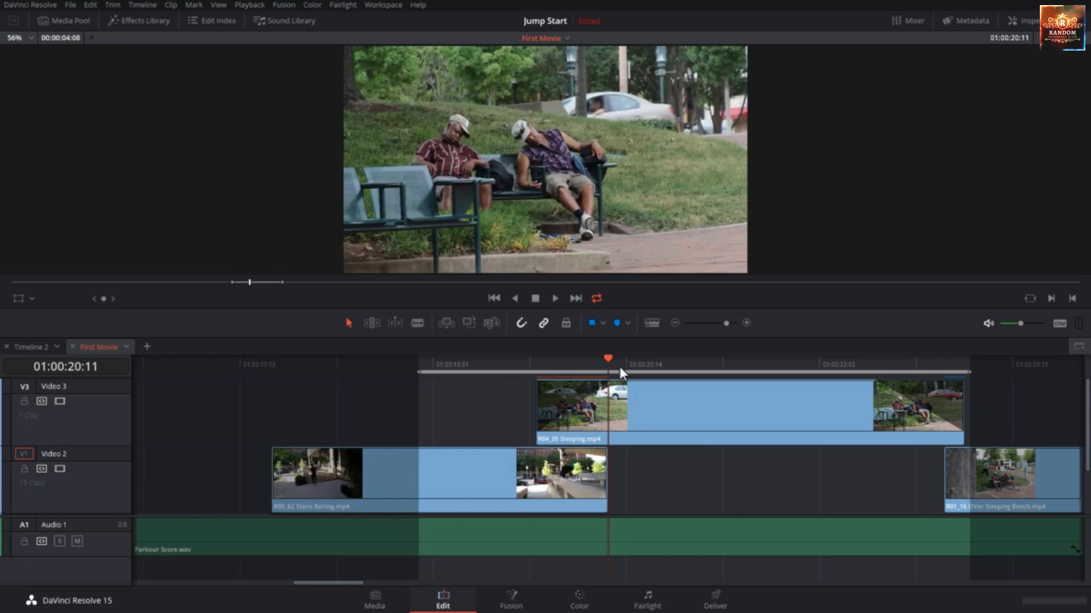
pyautogui.moveTo(610, 352); pyautogui.dragTo(952, 431)
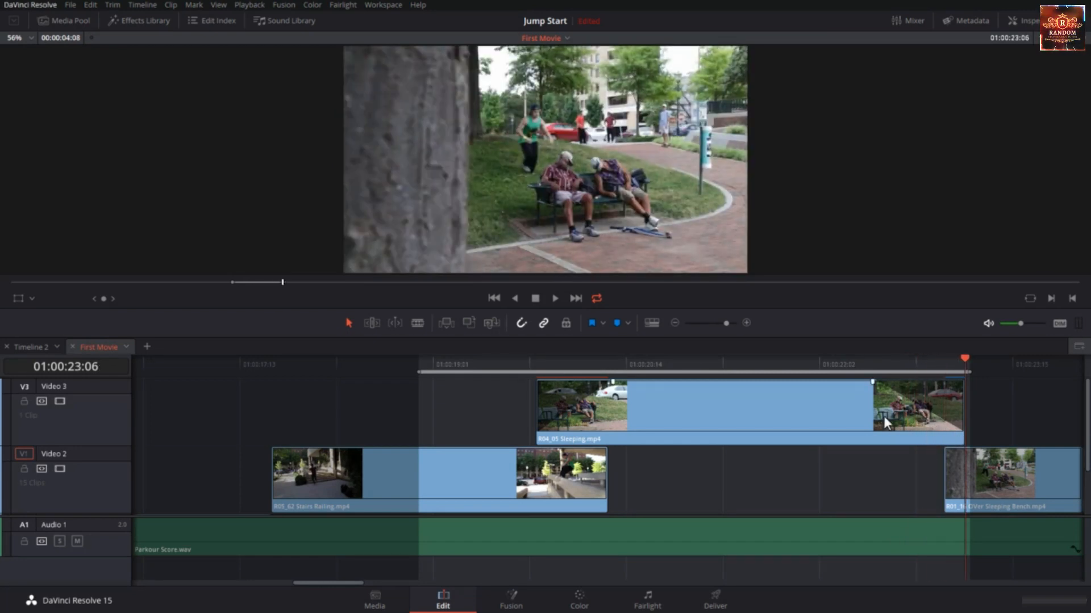
pyautogui.press('space')
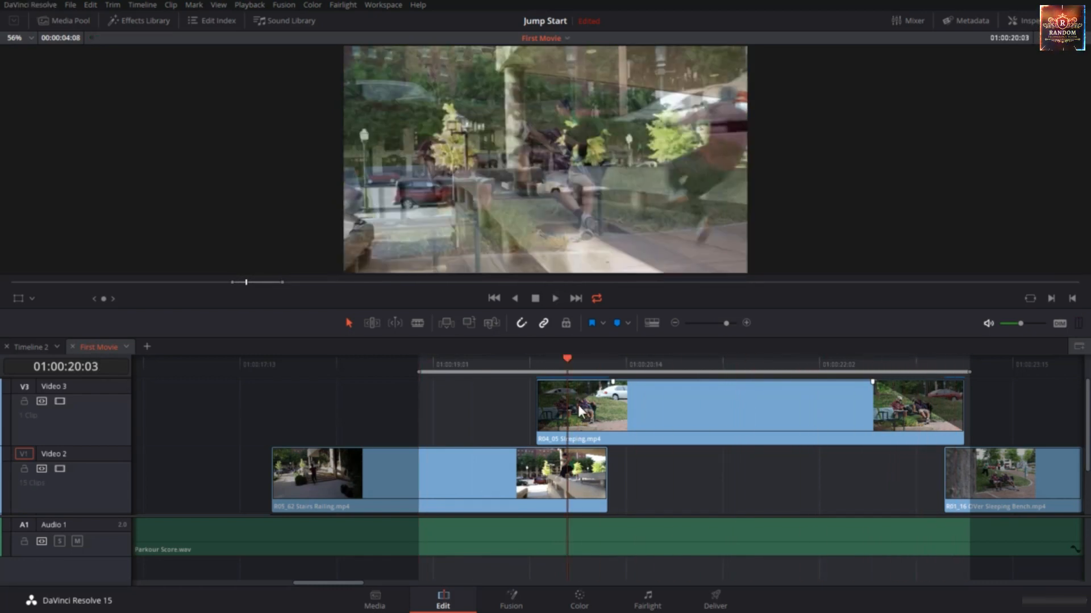
pyautogui.click(610, 418)
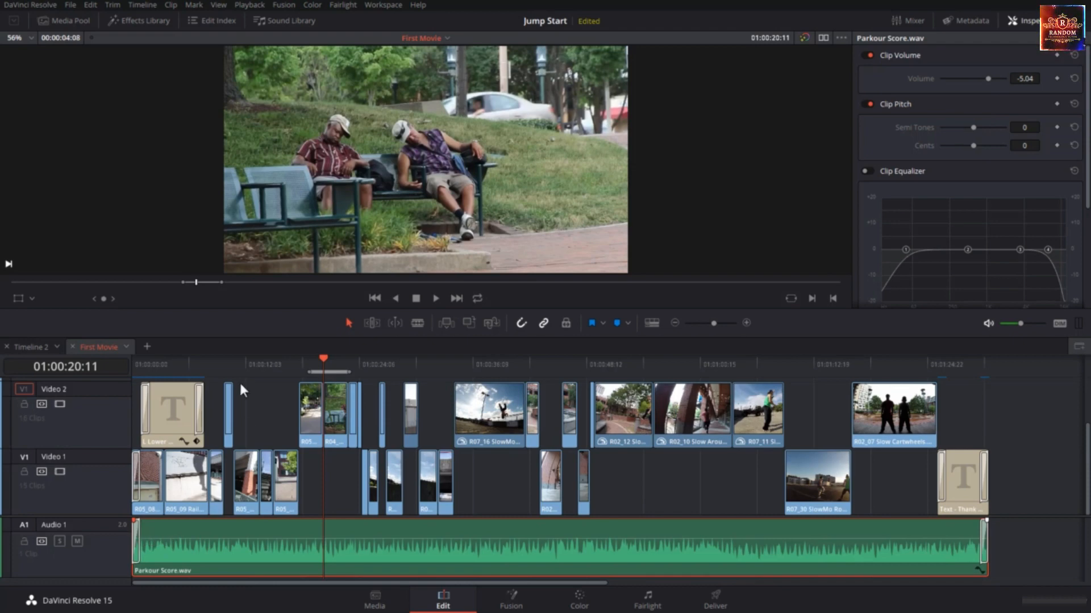
# Step: Return to the start of the timeline and delete the Cross Fade transition at the head of Parkour Score.wav
pyautogui.moveTo(236, 371); pyautogui.dragTo(92, 382)
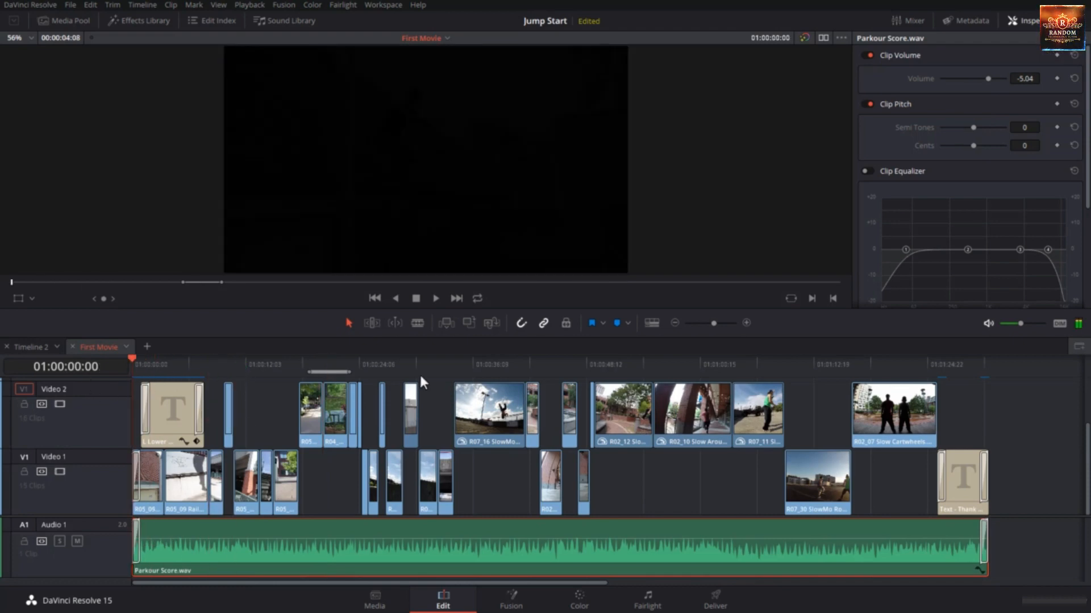
pyautogui.scroll(8, 197, 550)
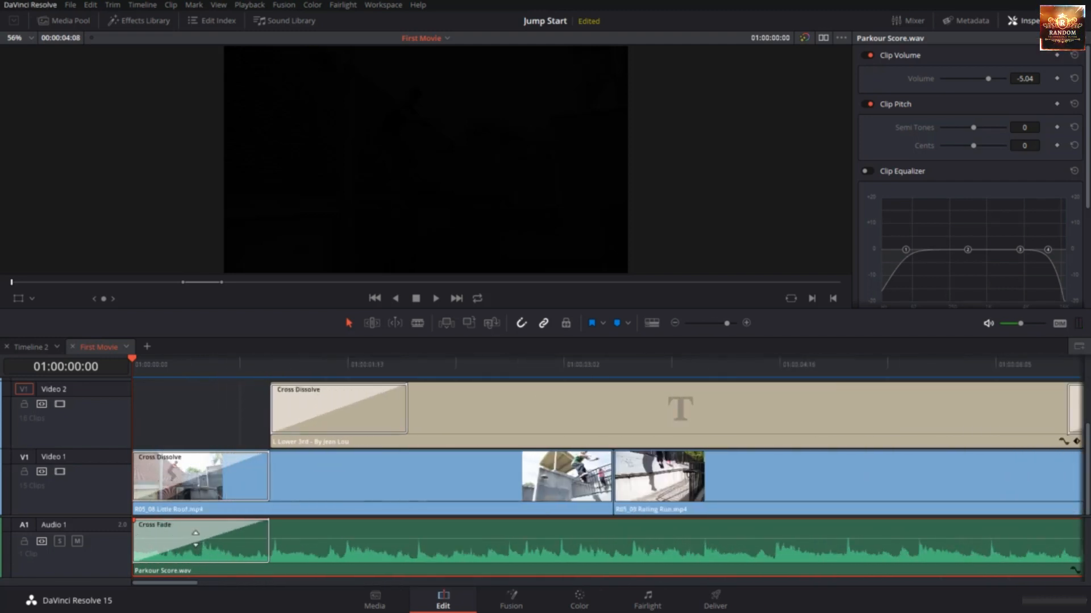
pyautogui.click(197, 531)
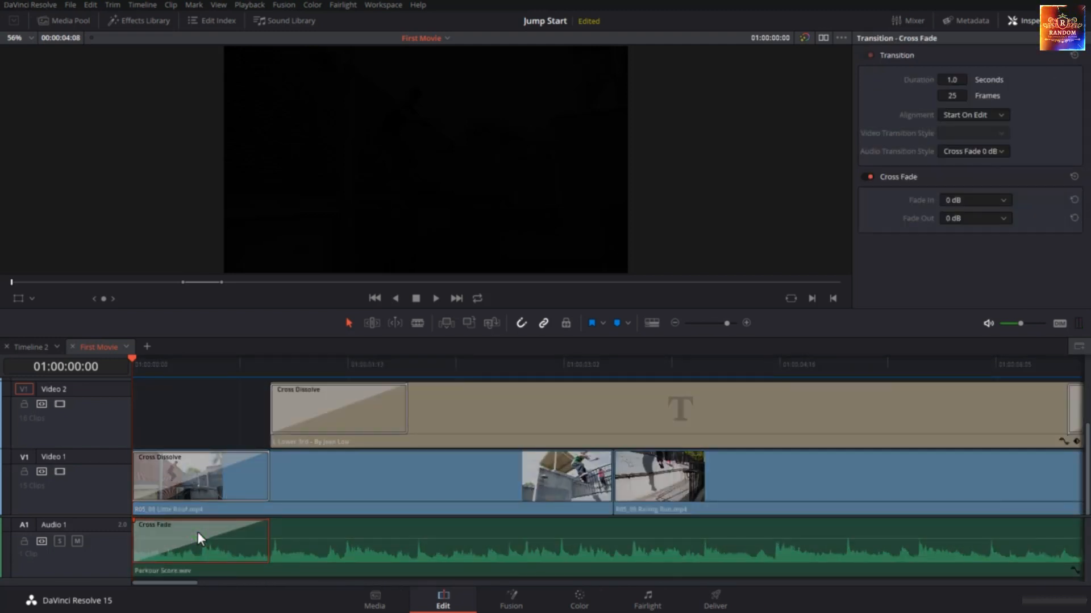
pyautogui.press('Delete')
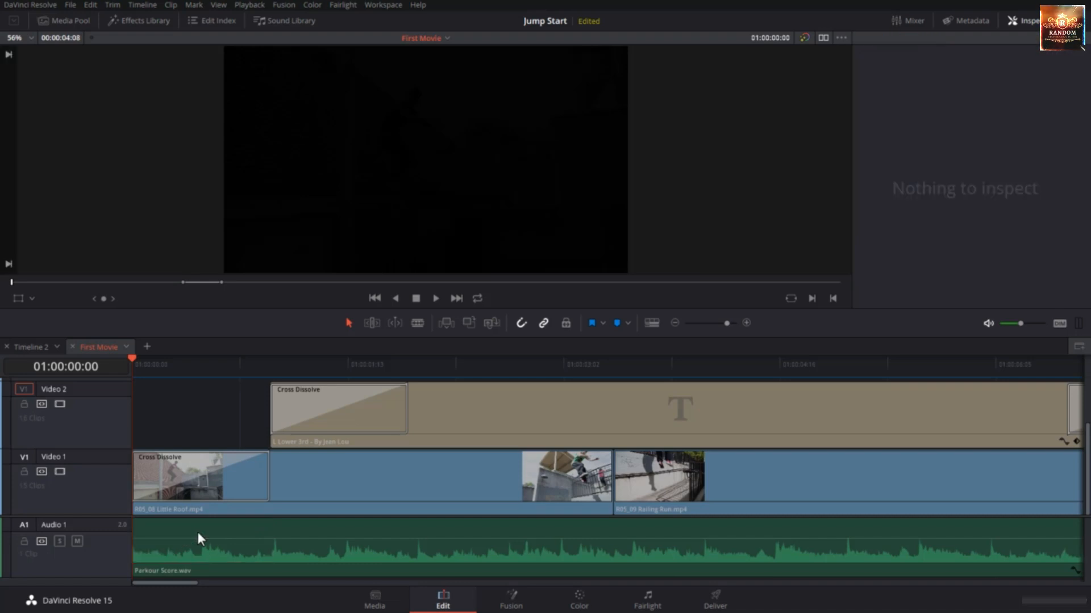
# Step: Add a fade-in of about one second at the start of Parkour Score.wav and play it
pyautogui.click(197, 532)
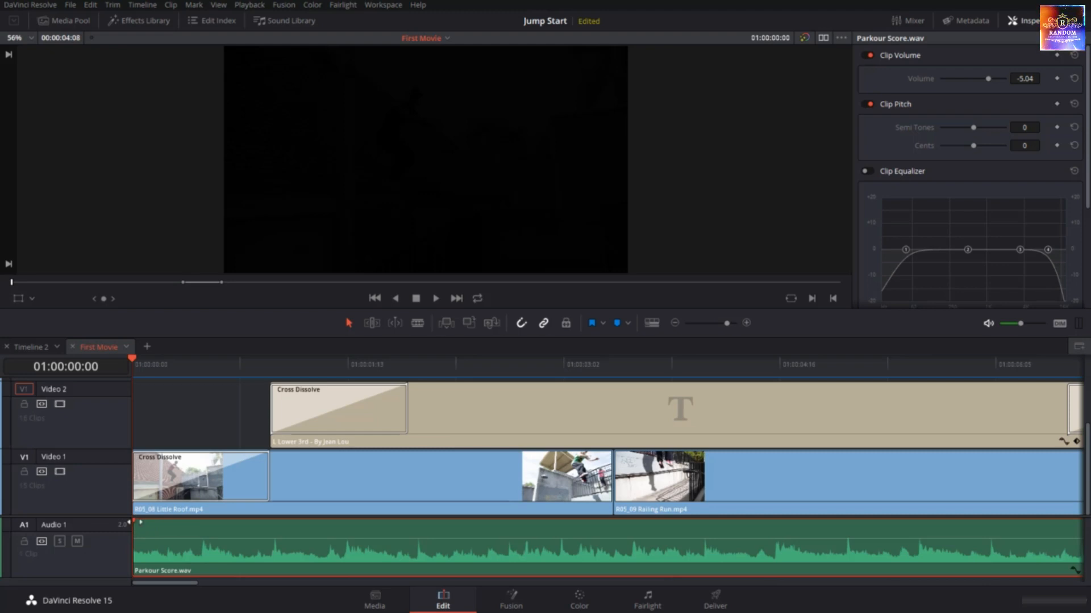
pyautogui.moveTo(138, 522); pyautogui.dragTo(272, 522)
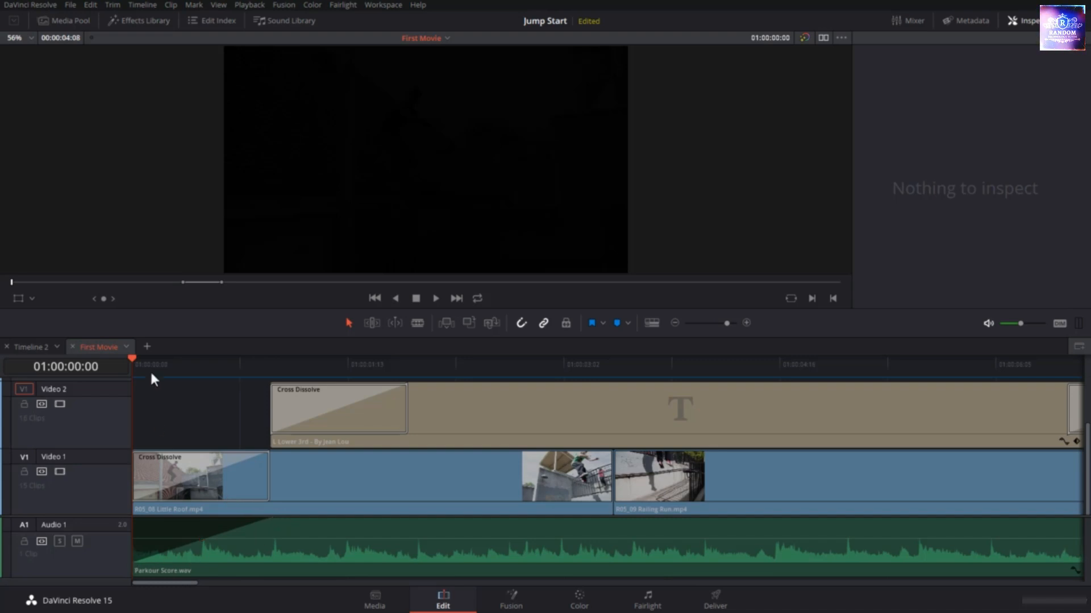
pyautogui.press('space')
pyautogui.press('space')
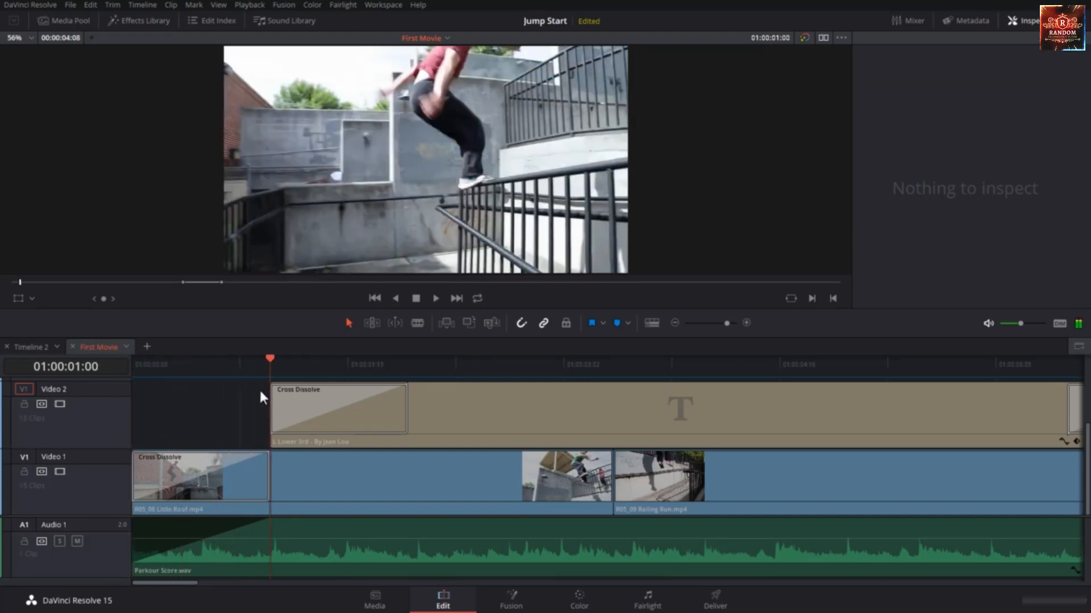
# Step: Play the opening of the timeline several times to audition the music's fade-in, and park the playhead at 01:00:00:09
pyautogui.click(326, 543)
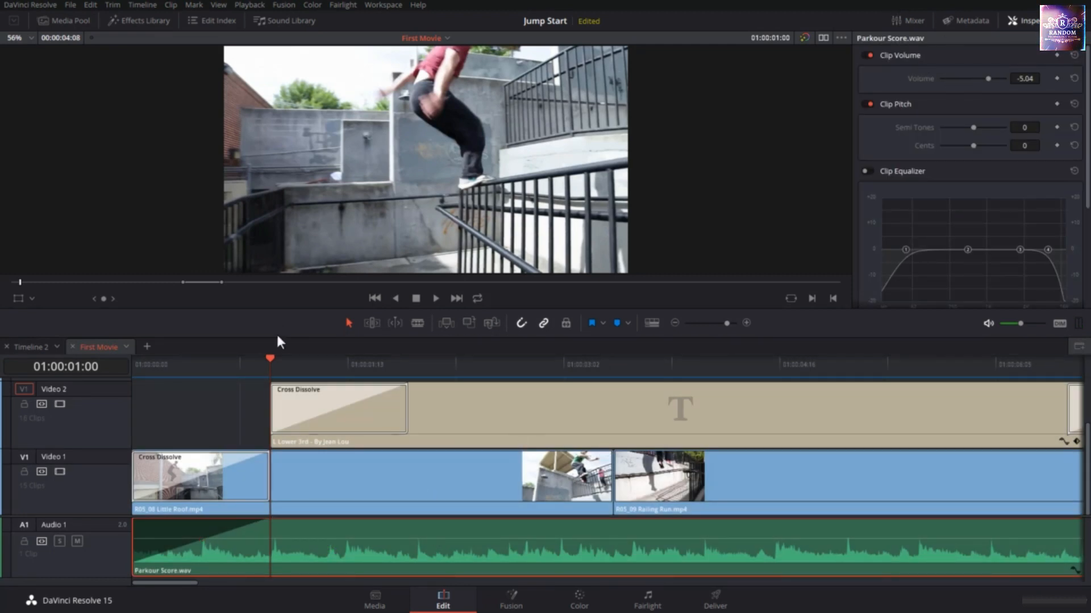
pyautogui.moveTo(270, 377); pyautogui.dragTo(90, 376)
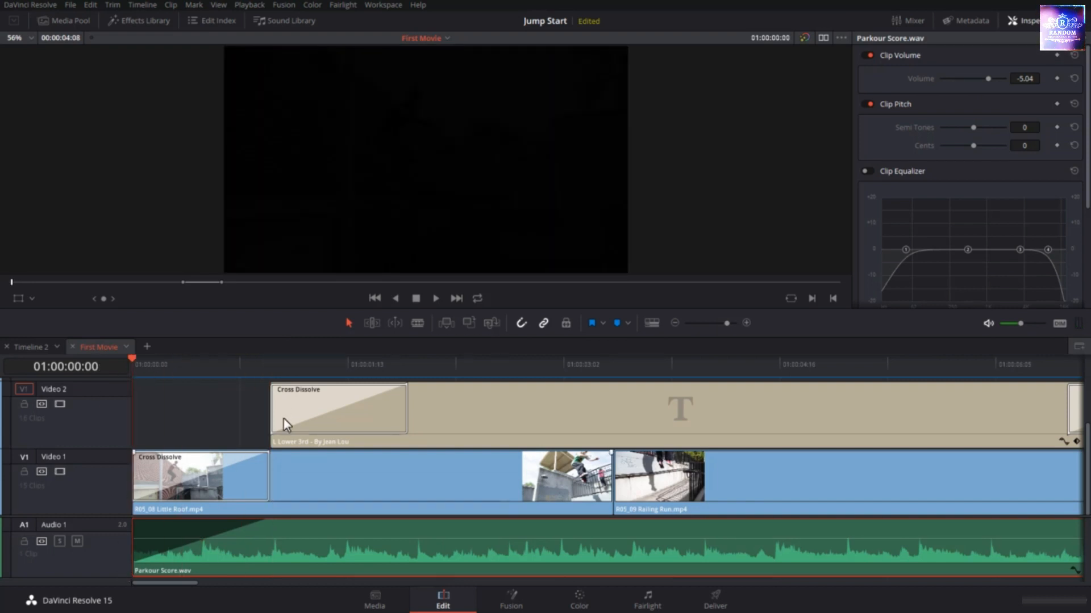
pyautogui.press('space')
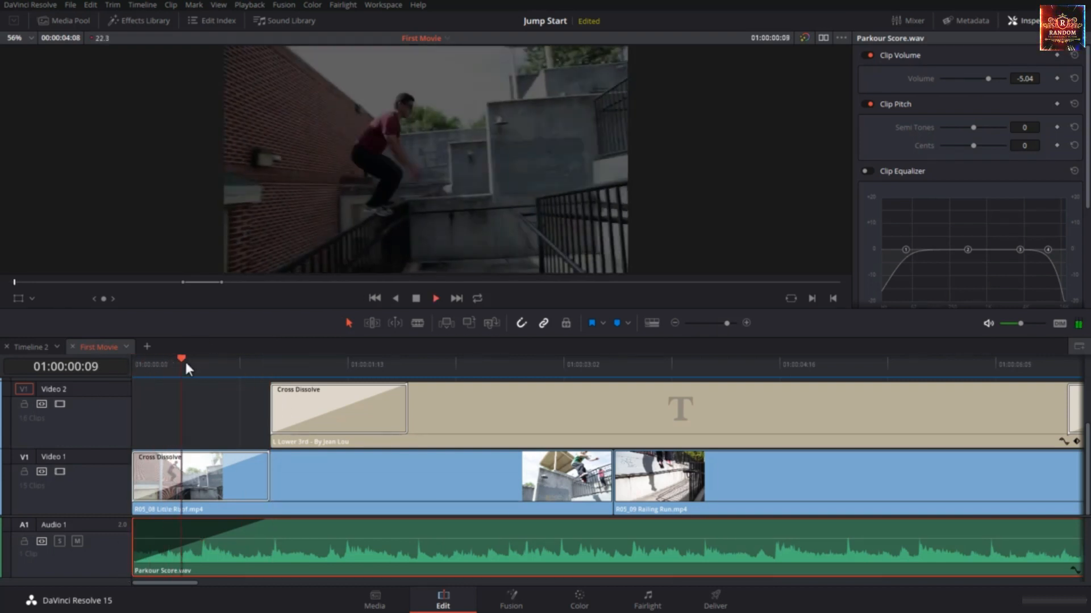
pyautogui.moveTo(186, 363); pyautogui.dragTo(60, 363)
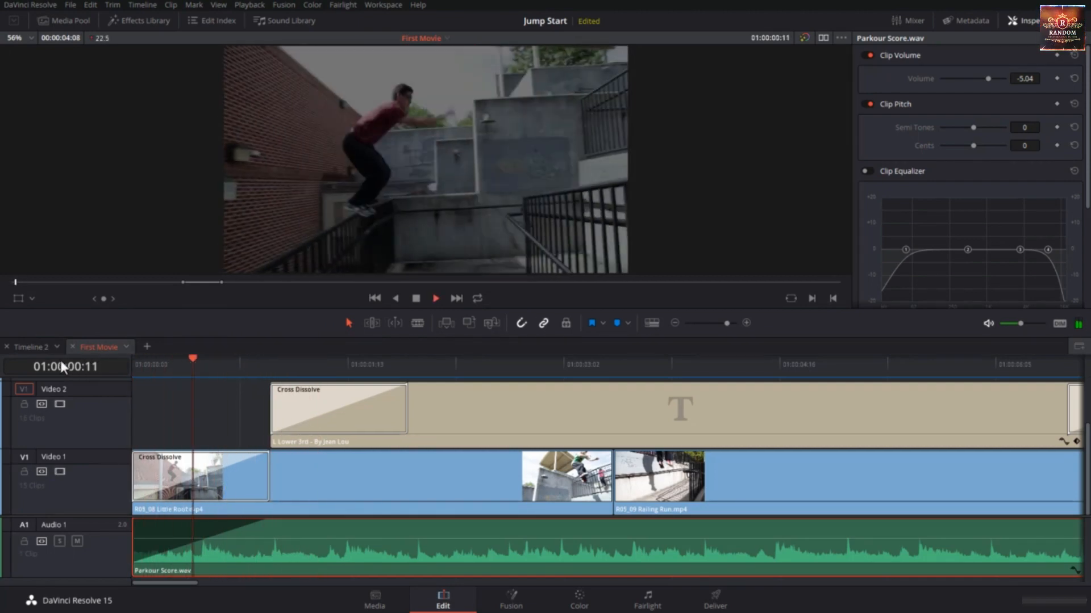
pyautogui.moveTo(150, 360); pyautogui.dragTo(110, 360)
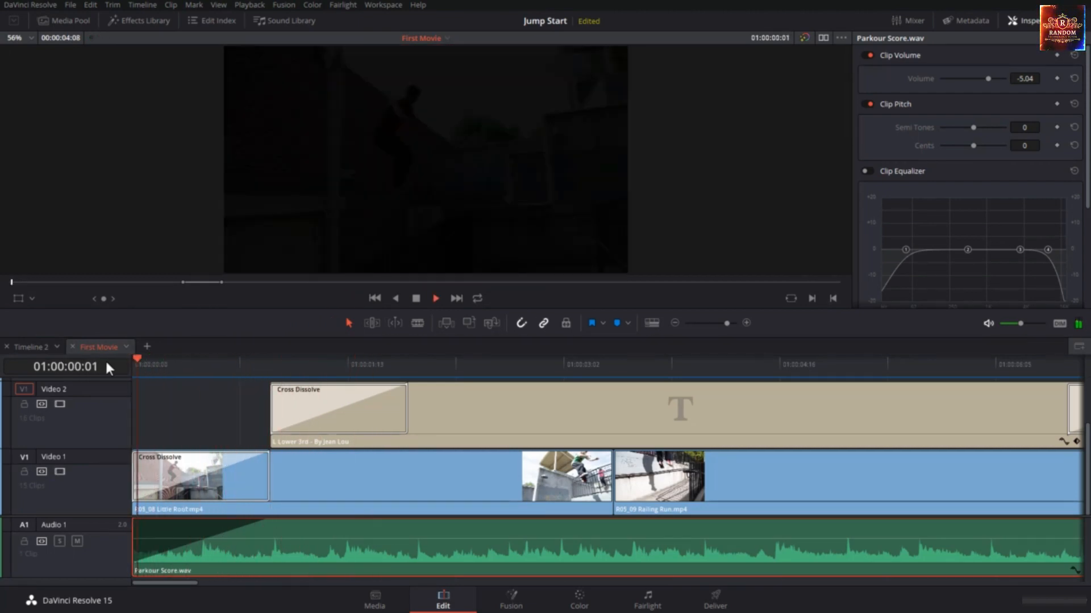
pyautogui.press('space')
pyautogui.click(182, 362)
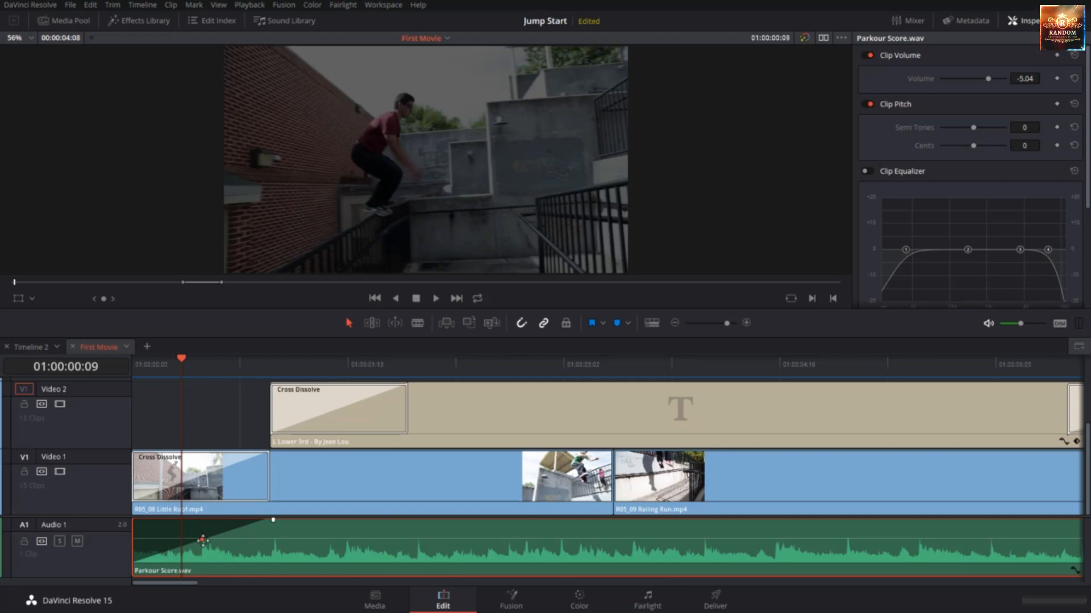
# Step: Bow the Parkour Score.wav fade-in curve downward by moving its midpoint handle toward the fade's end, and play from the timeline start
pyautogui.click(203, 541)
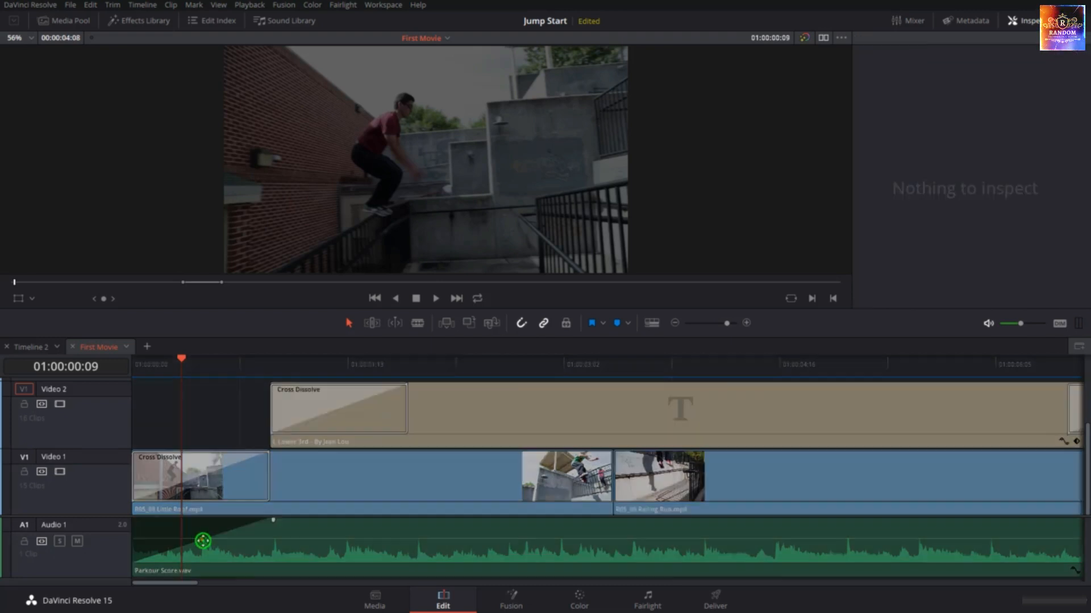
pyautogui.moveTo(198, 541); pyautogui.dragTo(241, 540)
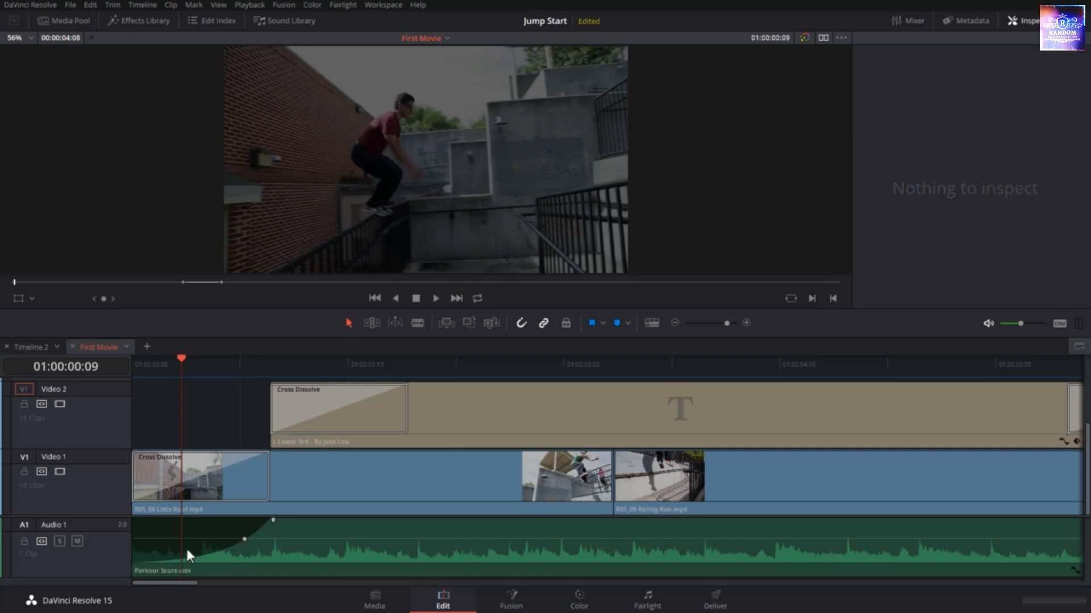
pyautogui.moveTo(182, 358); pyautogui.dragTo(129, 366)
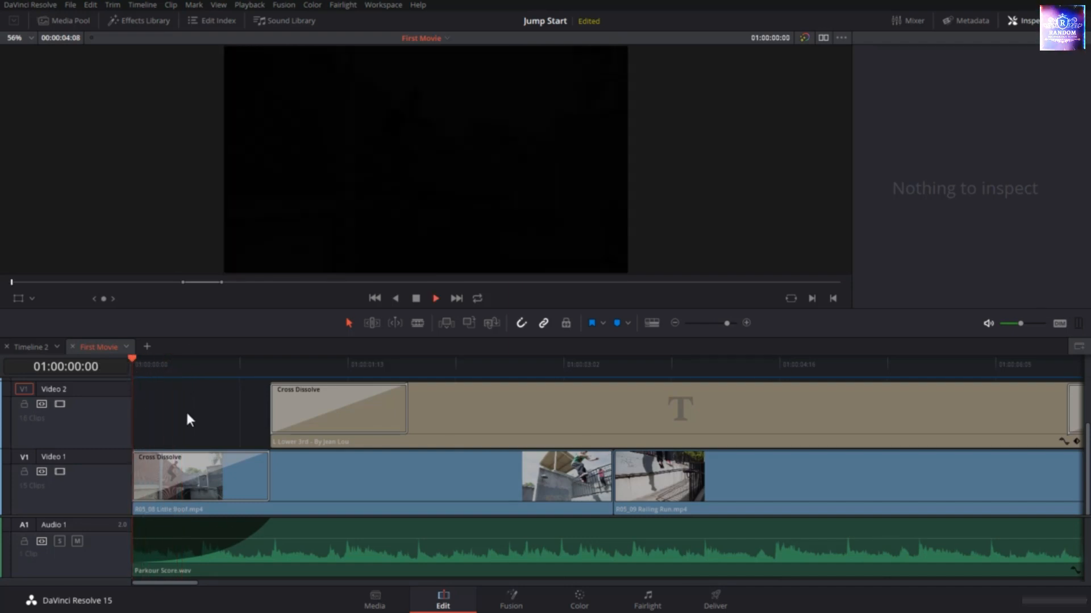
pyautogui.press('space')
pyautogui.moveTo(149, 359); pyautogui.dragTo(122, 369)
pyautogui.press('space')
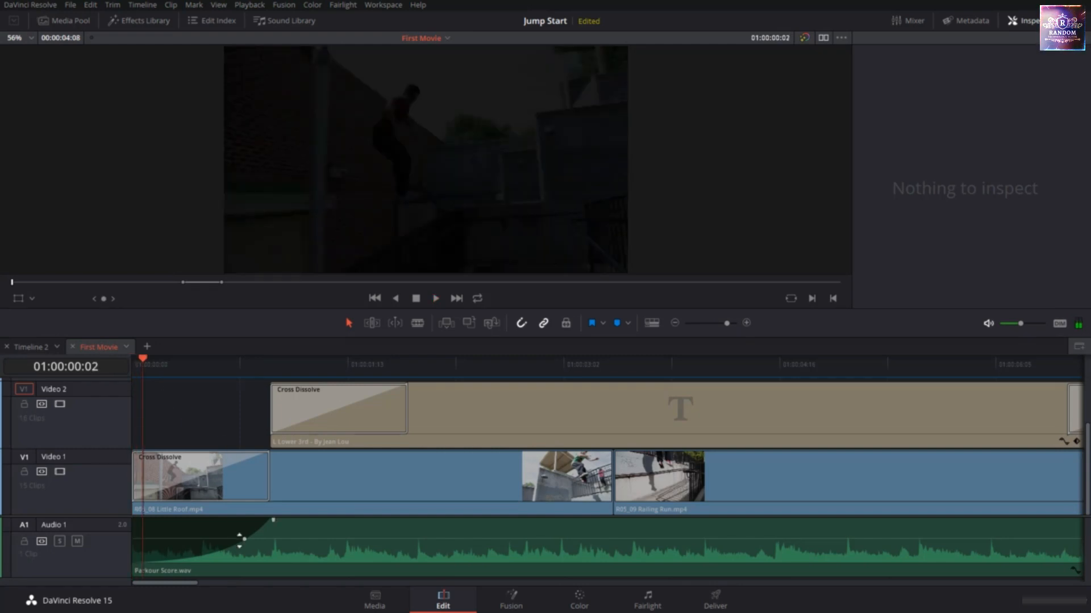
# Step: Try bowing the Parkour Score.wav fade-in curve upward toward the clip's start, and undo that curve change
pyautogui.moveTo(244, 538); pyautogui.dragTo(175, 528)
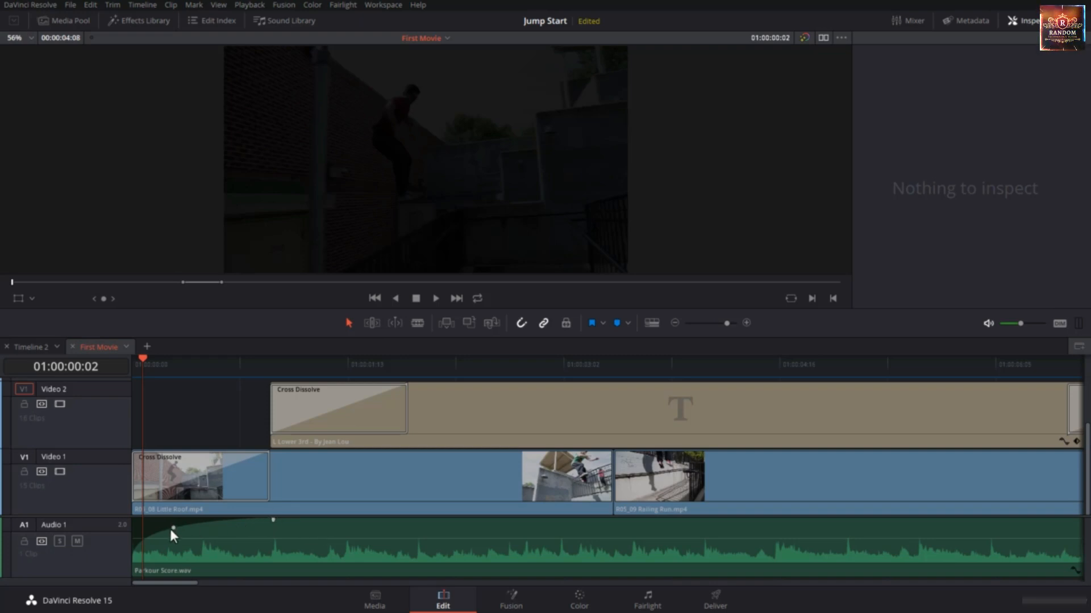
pyautogui.hotkey('ctrl', 'z')
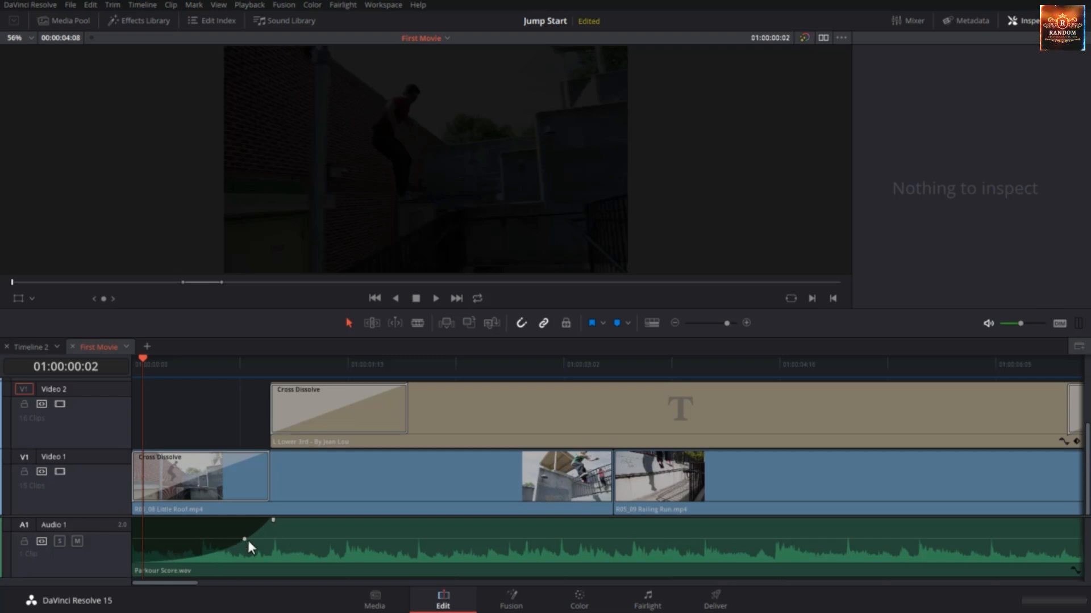
# Step: Delete the Cross Fade at the end of Parkour Score.wav and replace it with a fade-out of about one second
pyautogui.press('End')
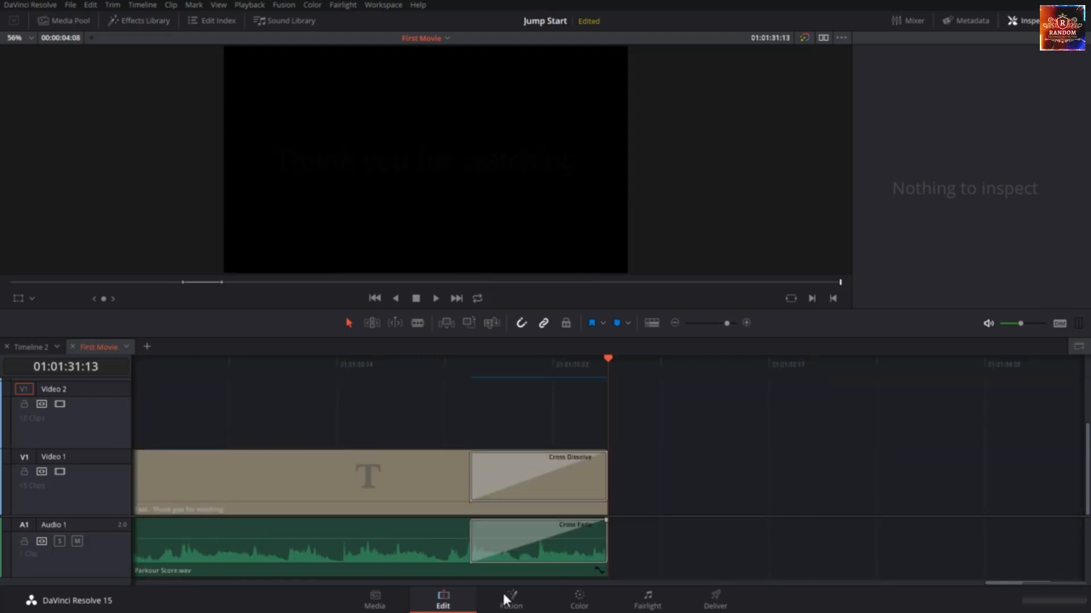
pyautogui.click(508, 540)
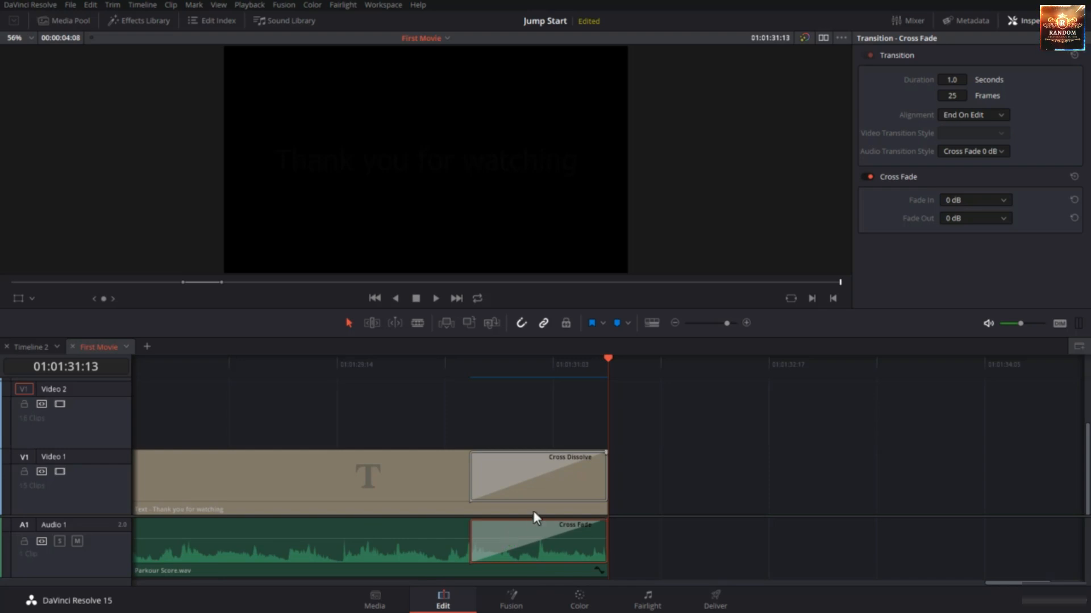
pyautogui.press('Delete')
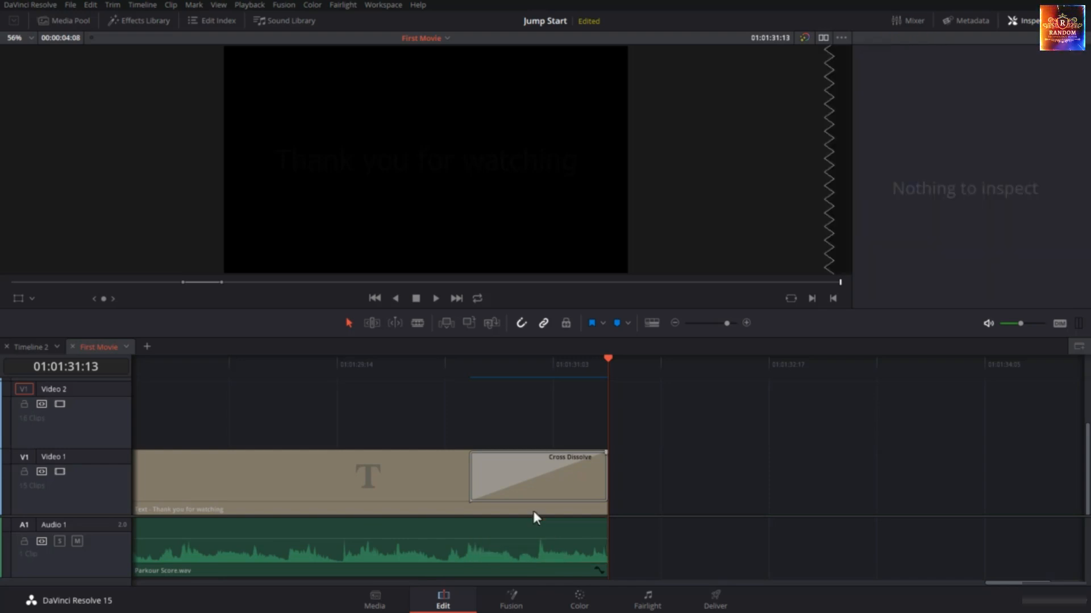
pyautogui.moveTo(606, 522); pyautogui.dragTo(465, 521)
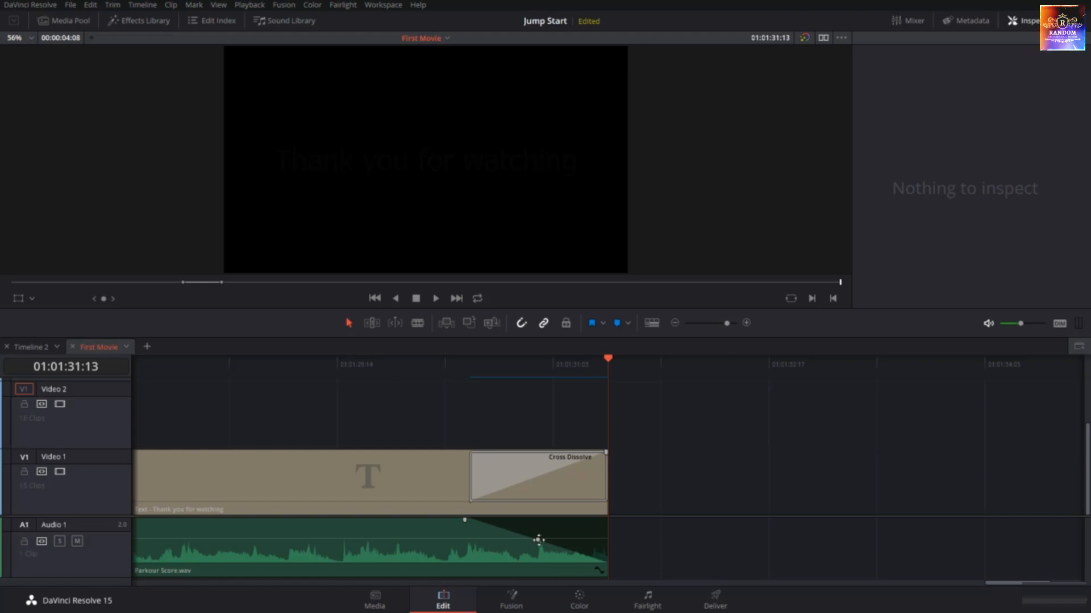
# Step: Bow the Parkour Score.wav fade-out curve downward by moving its midpoint handle toward the fade's start
pyautogui.click(538, 540)
pyautogui.click(537, 540)
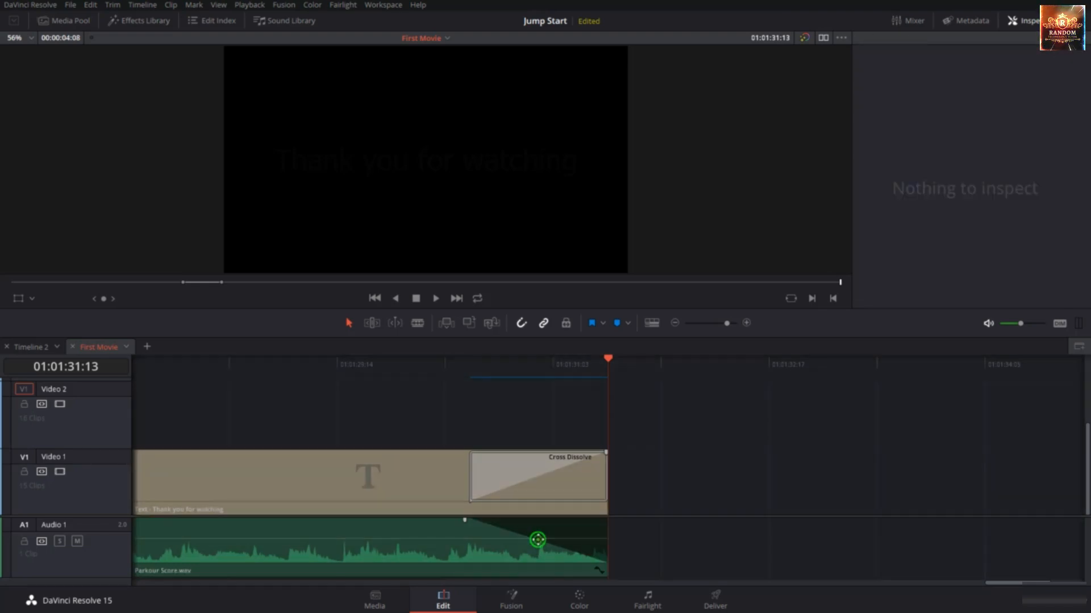
pyautogui.moveTo(537, 540); pyautogui.dragTo(496, 539)
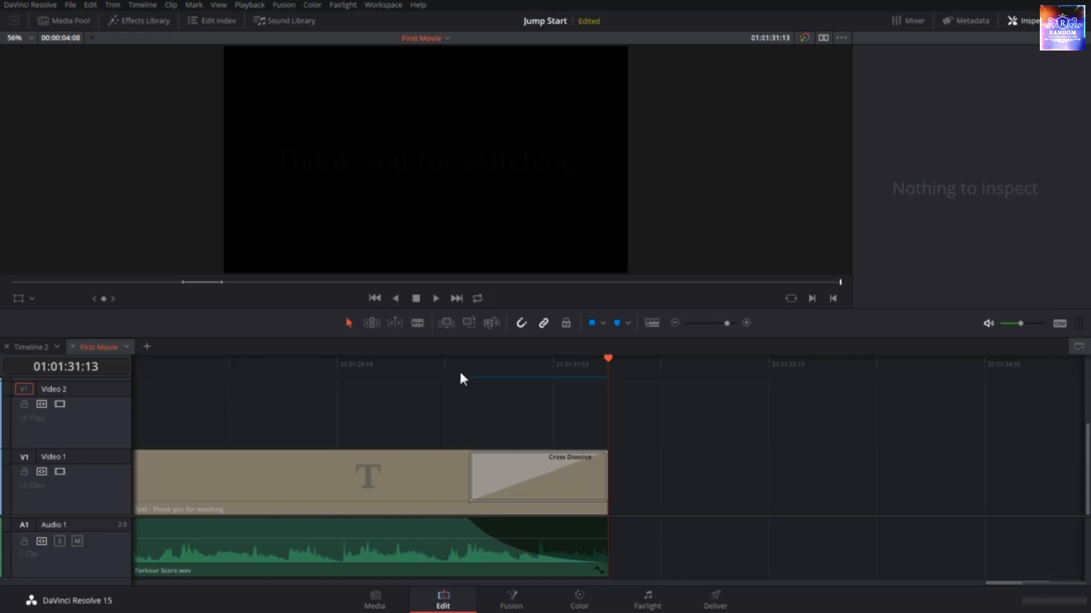
# Step: Play the end of the timeline twice from just before the closing fade to audition the music's fade-out
pyautogui.click(460, 374)
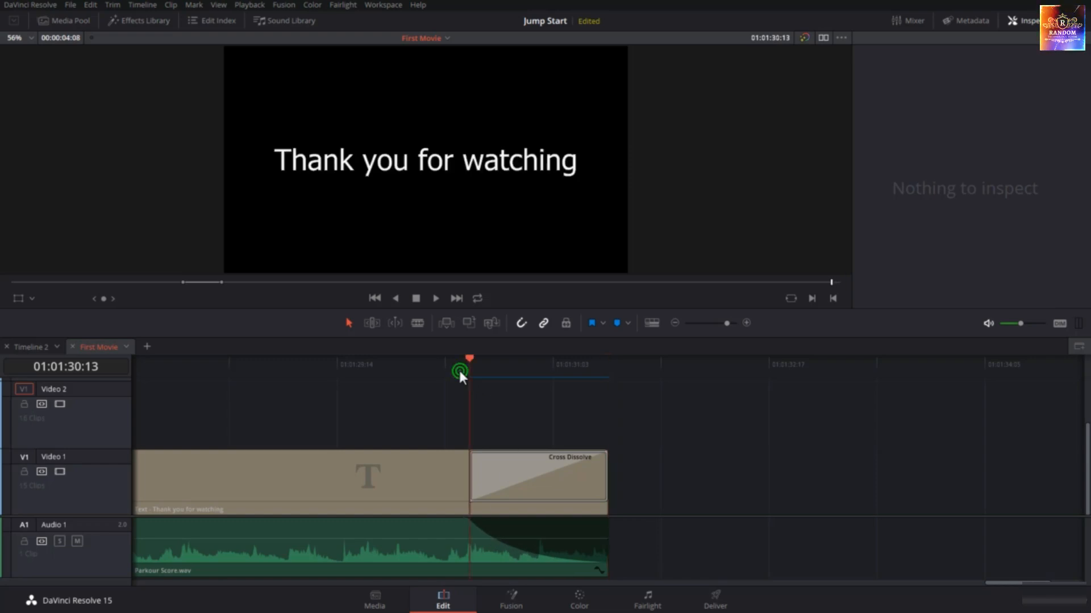
pyautogui.click(407, 373)
pyautogui.press('space')
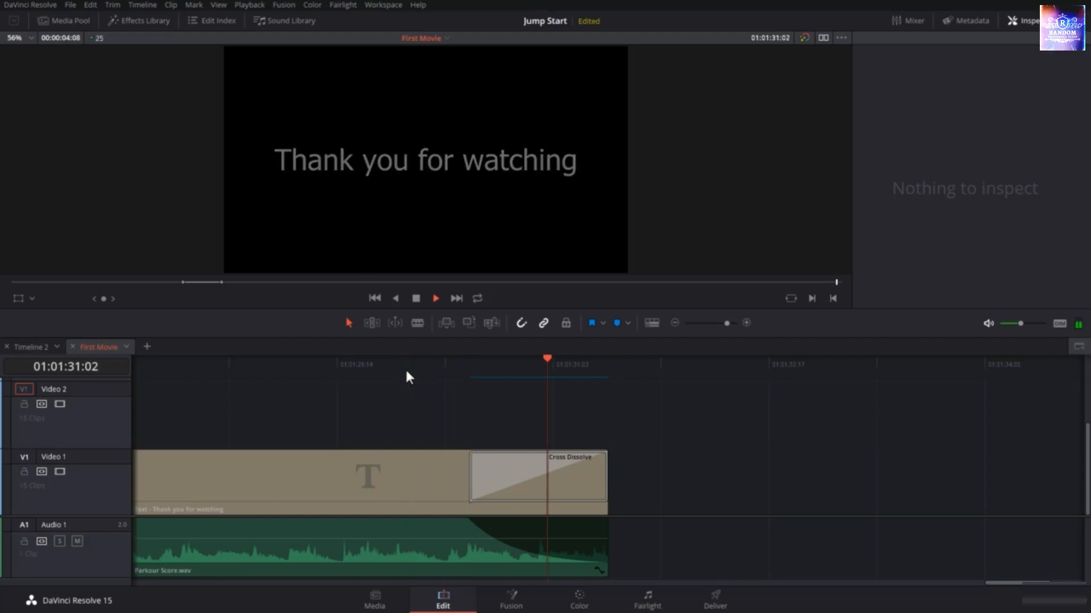
pyautogui.click(407, 373)
pyautogui.press('space')
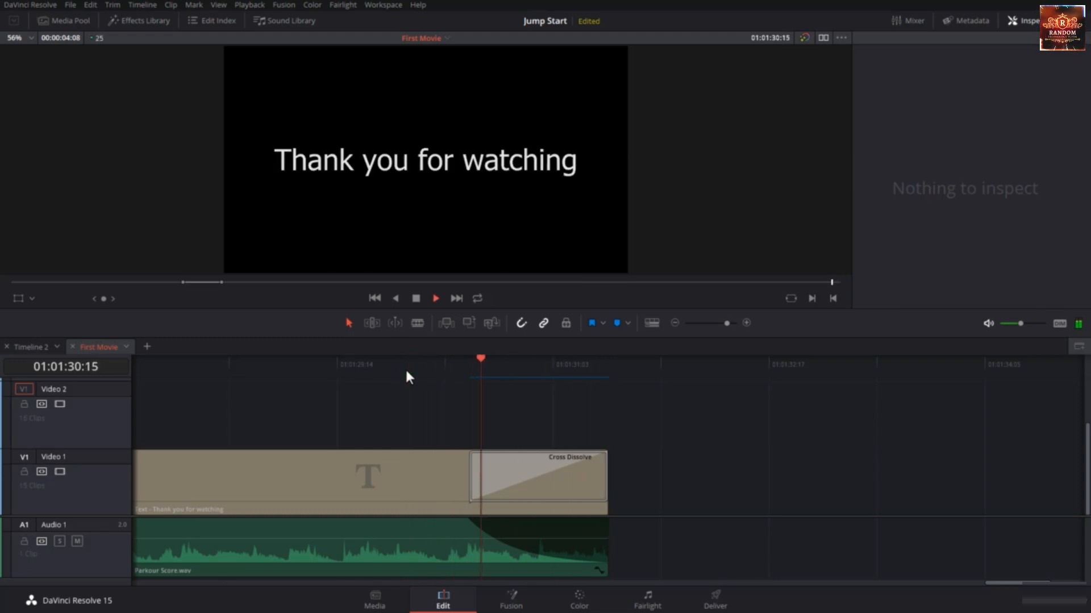
pyautogui.hotkey('shift', 'z')
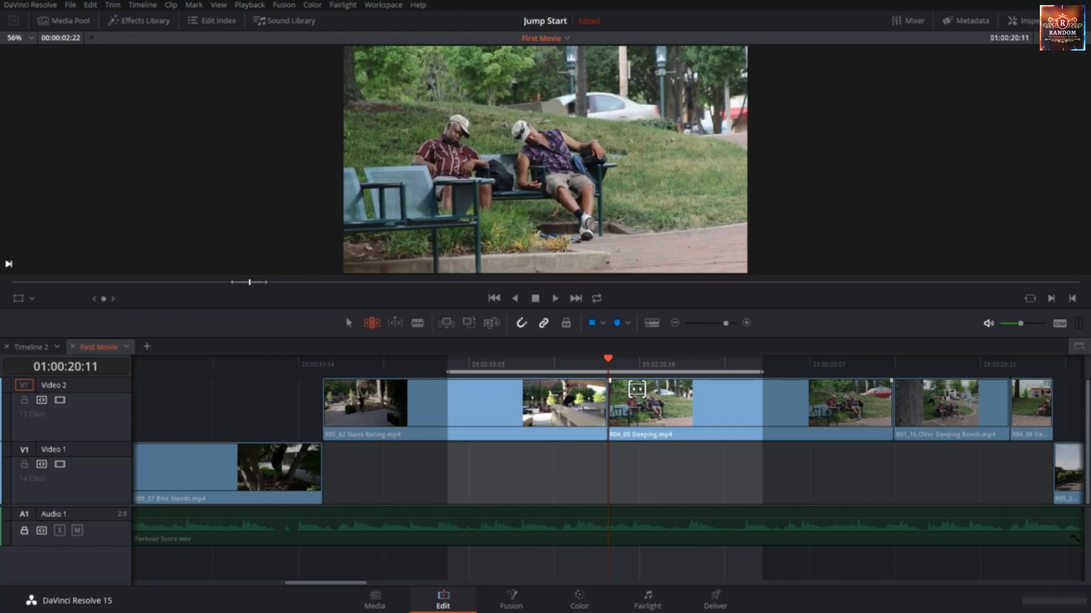
# Step: Slip R04_05 Sleeping.mp4 on Video 2 by about one frame to check its handles, and select R05_62 Stairs Railing.mp4
pyautogui.click(609, 392)
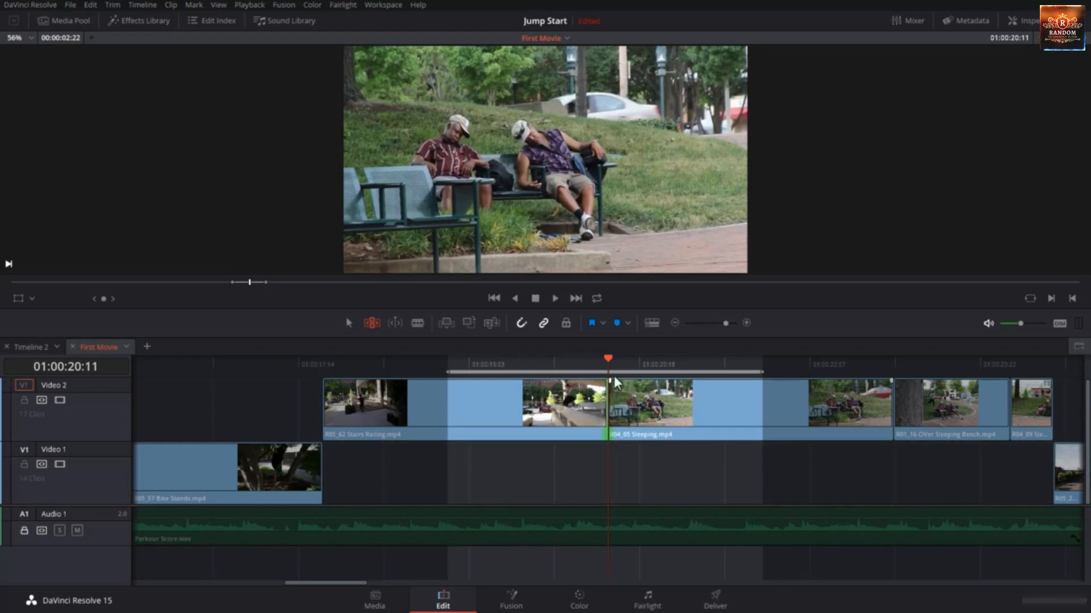
pyautogui.moveTo(609, 362); pyautogui.dragTo(647, 364)
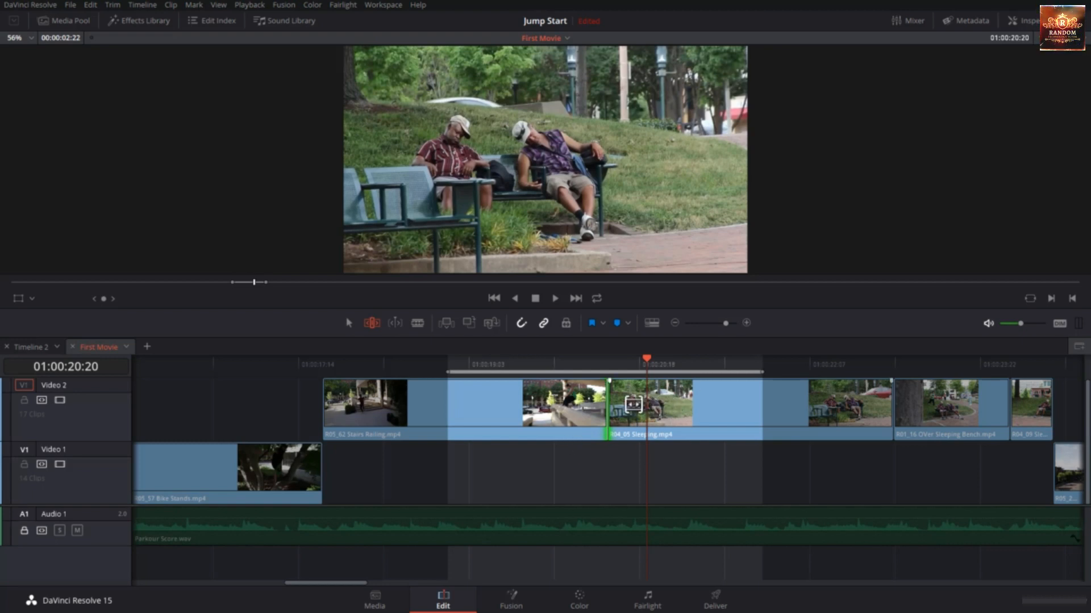
pyautogui.click(633, 405)
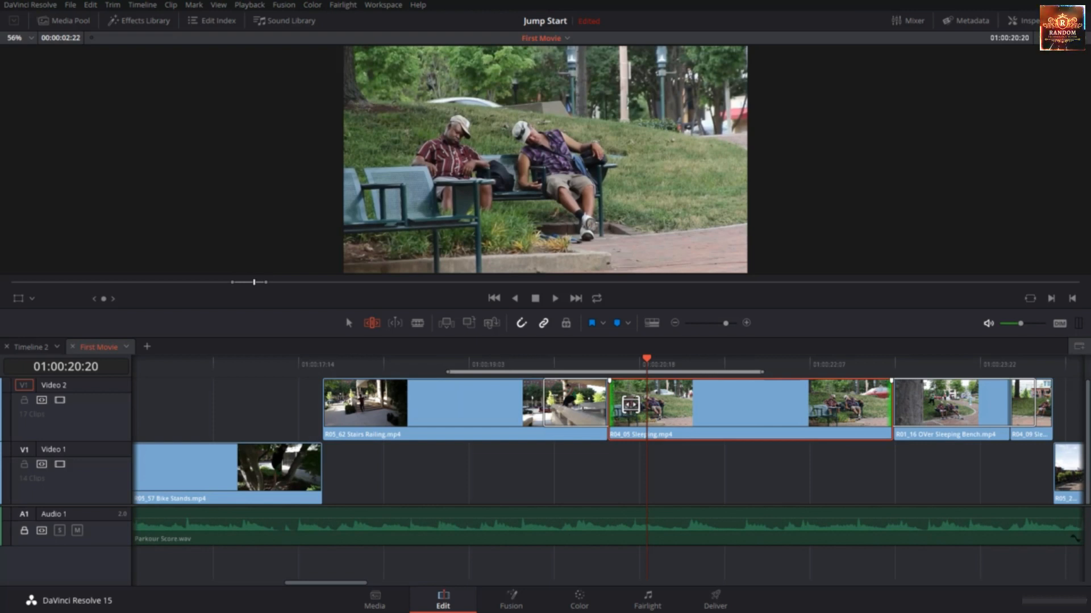
pyautogui.moveTo(633, 405); pyautogui.dragTo(625, 407)
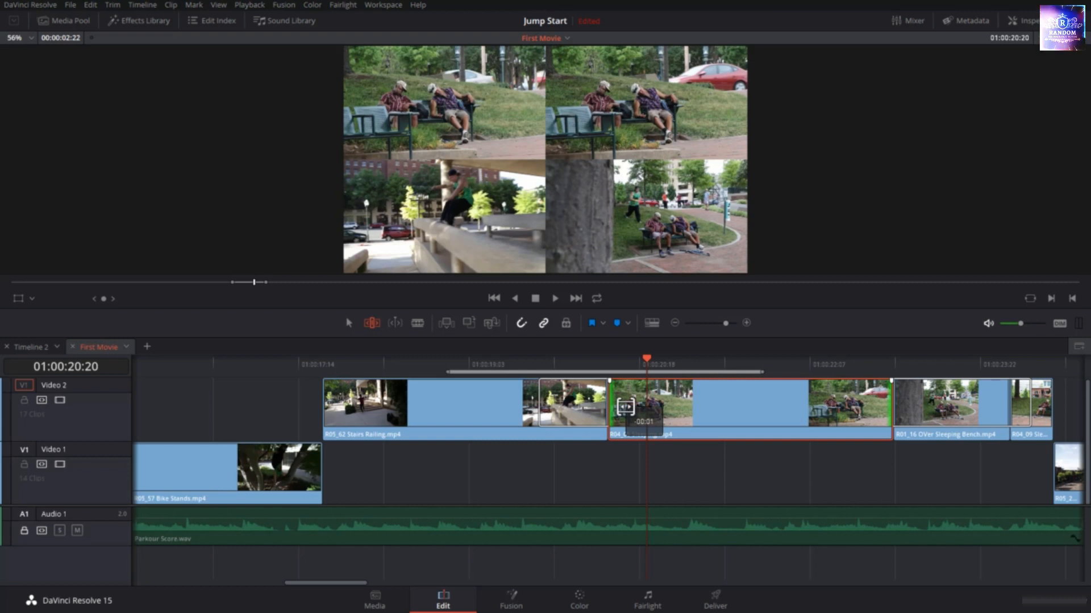
pyautogui.moveTo(626, 407); pyautogui.dragTo(625, 407)
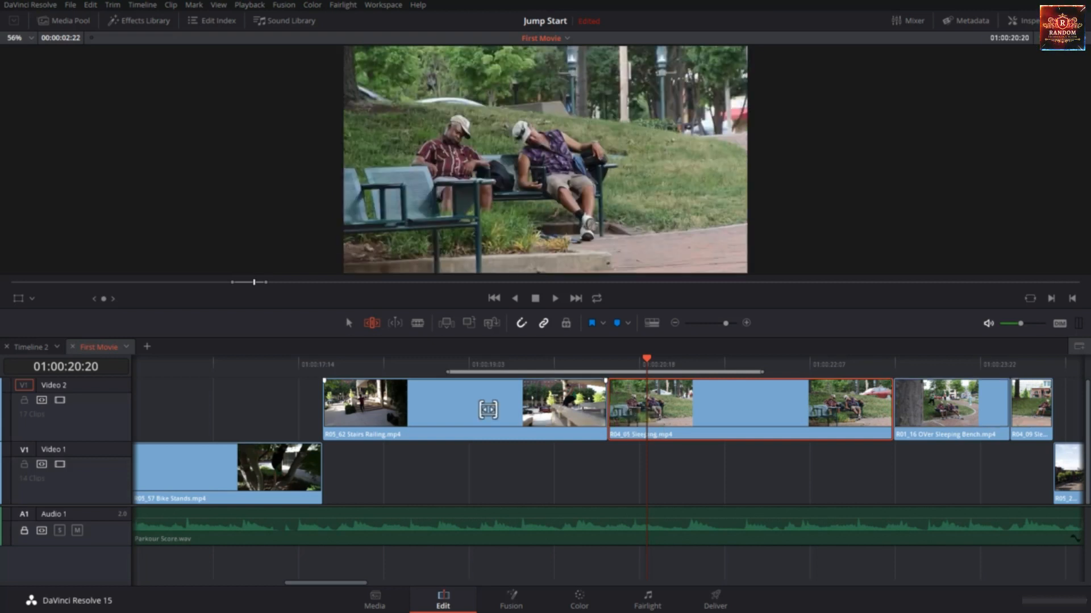
pyautogui.click(500, 408)
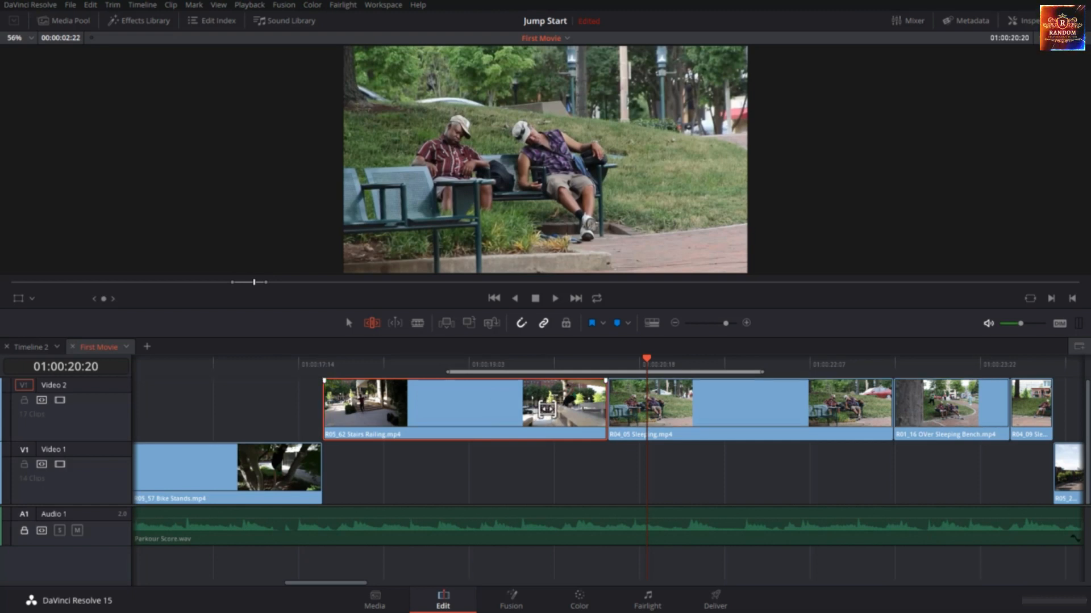
# Step: Browse the video transitions and add a Cross Dissolve at the cut between R05_62 Stairs Railing.mp4 and R04_05 Sleeping.mp4
pyautogui.click(147, 20)
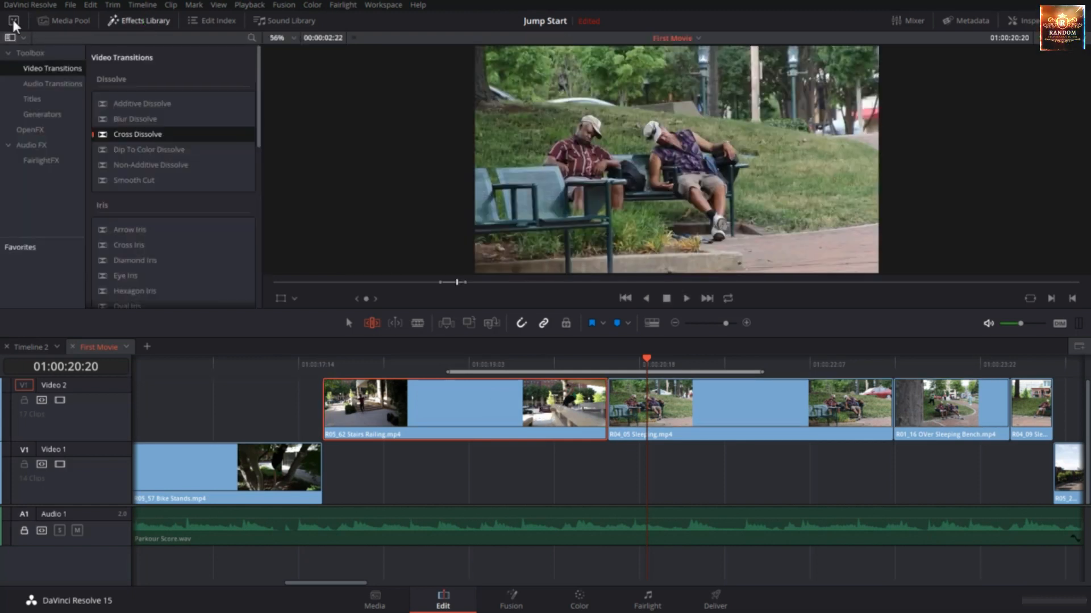
pyautogui.click(14, 22)
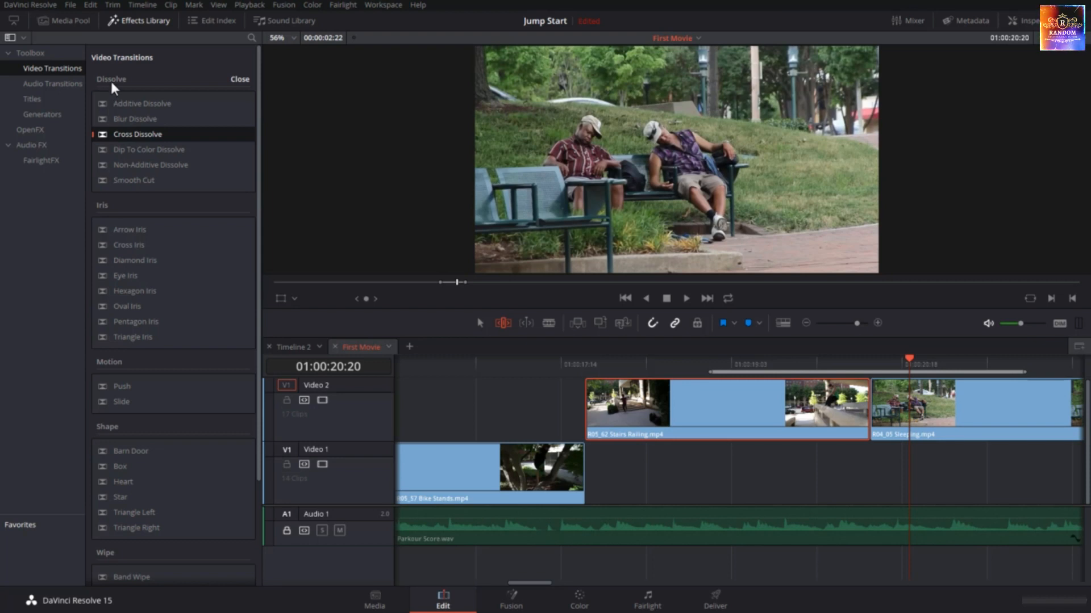
pyautogui.scroll(-3, 133, 378)
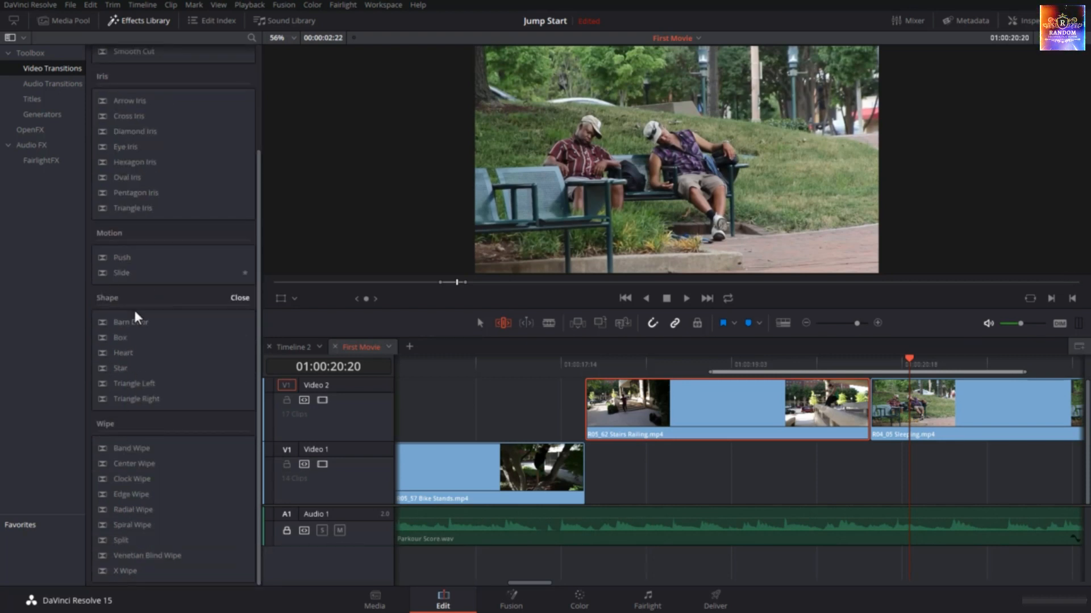
pyautogui.scroll(1, 130, 332)
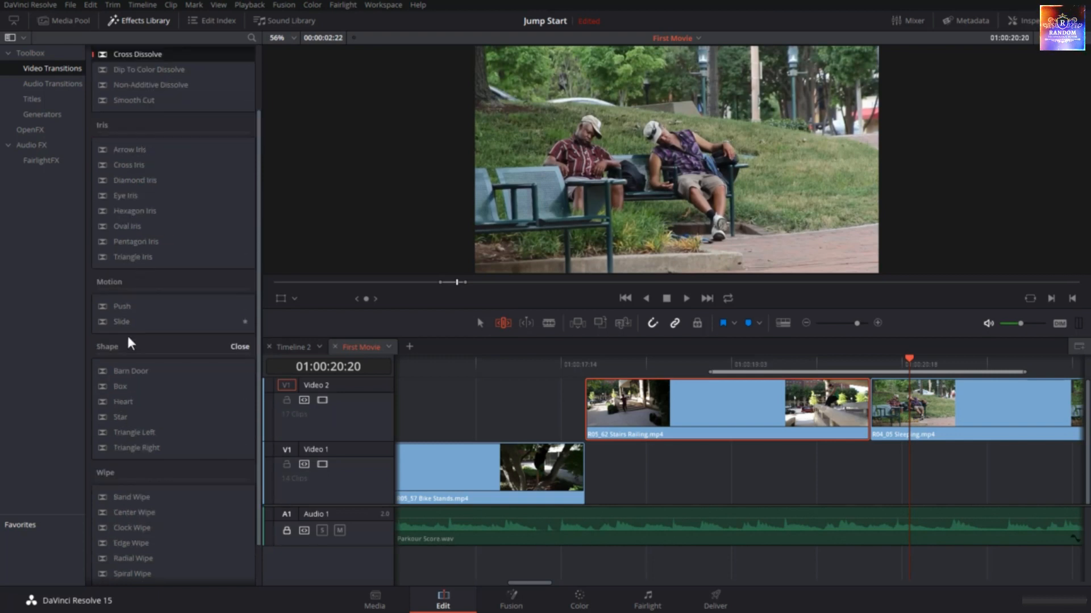
pyautogui.scroll(-1, 148, 397)
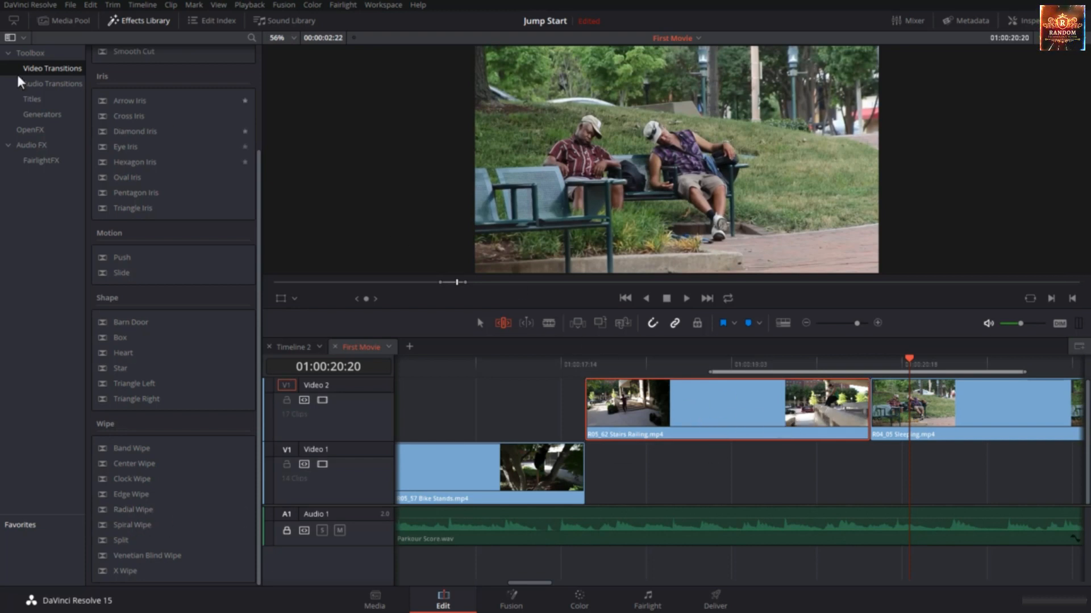
pyautogui.scroll(3, 139, 131)
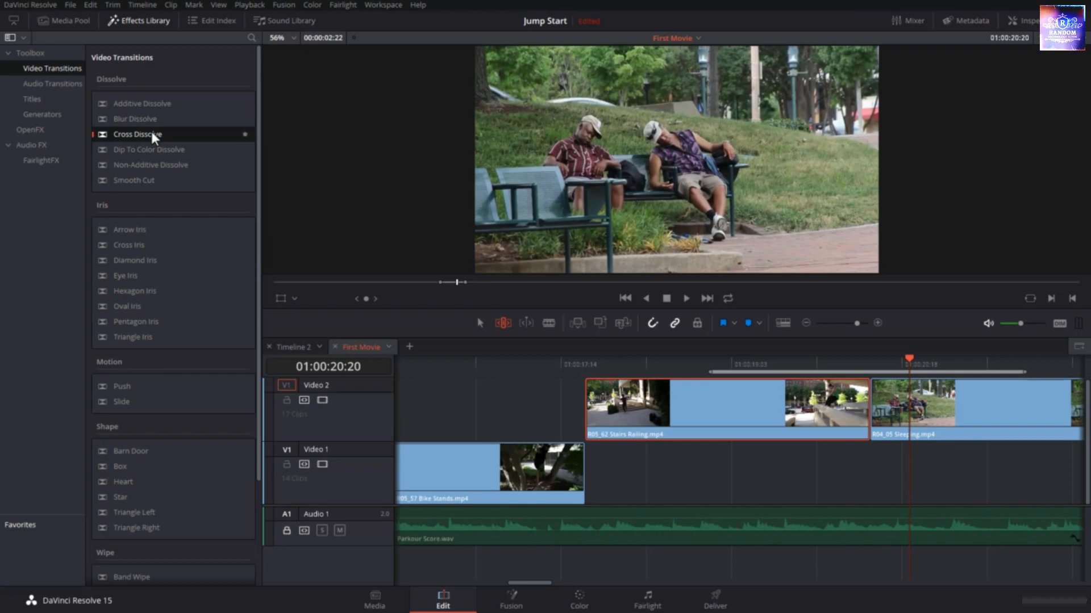
pyautogui.click(153, 135)
pyautogui.moveTo(153, 137); pyautogui.dragTo(869, 408)
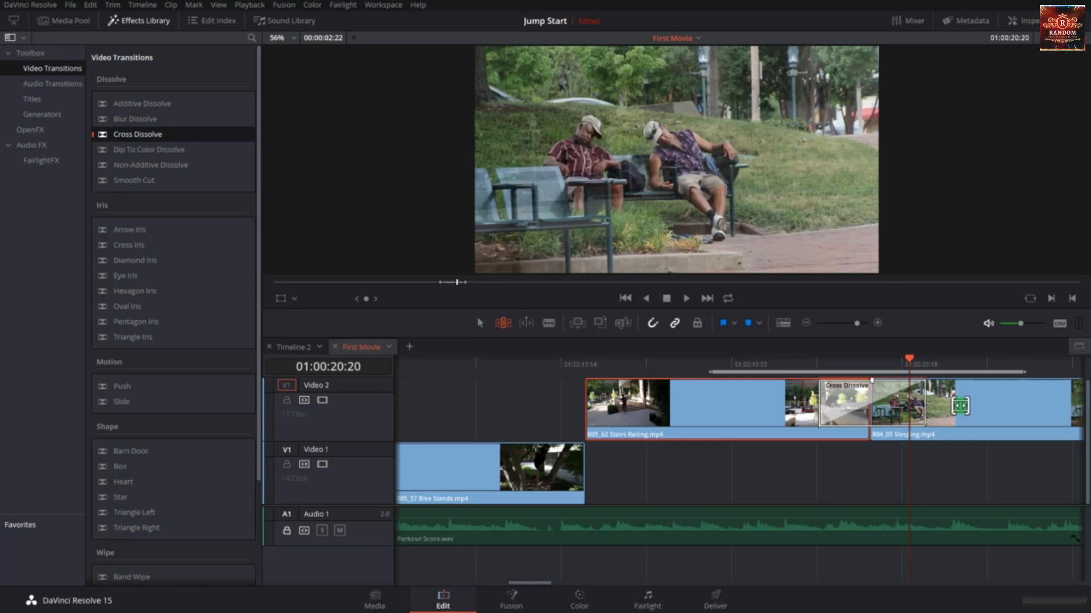
# Step: Disable the R04_05 Sleeping.mp4 clip to isolate the outgoing half of the Cross Dissolve
pyautogui.click(960, 405)
pyautogui.rightClick(960, 406)
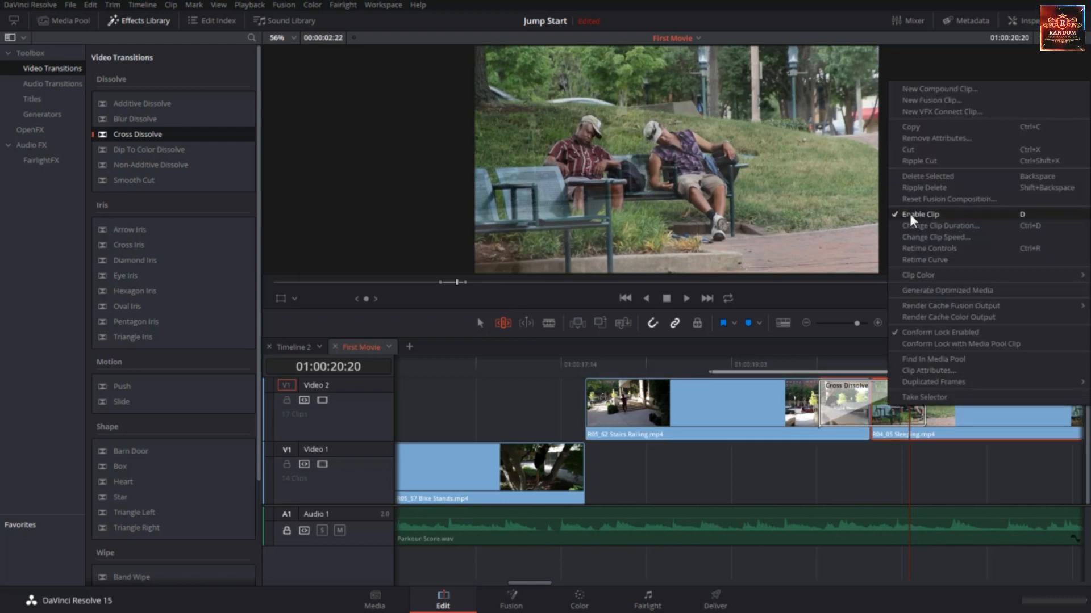
pyautogui.click(976, 215)
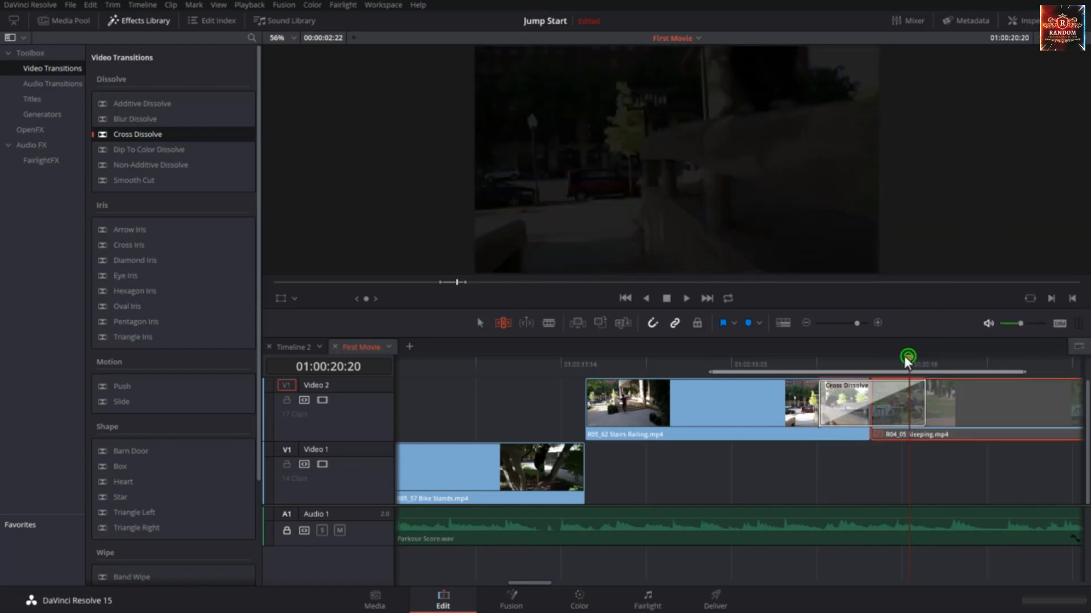
# Step: Scrub from 01:00:19:24 through the Cross Dissolve to examine the Stairs Railing clip's fade, and step back to 01:00:20:16
pyautogui.moveTo(908, 359); pyautogui.dragTo(819, 375)
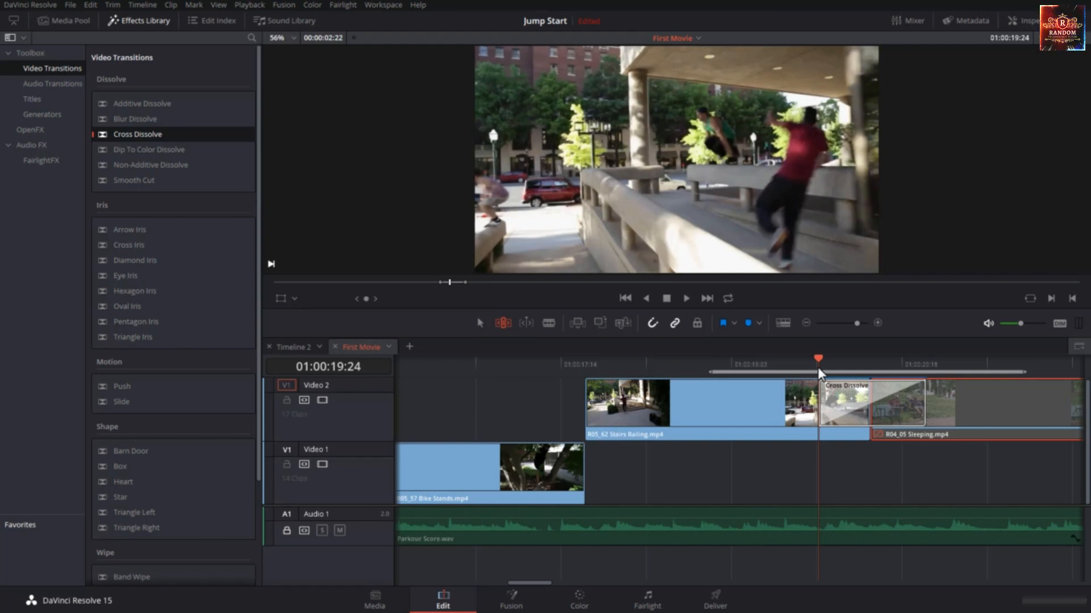
pyautogui.moveTo(819, 375); pyautogui.dragTo(866, 386)
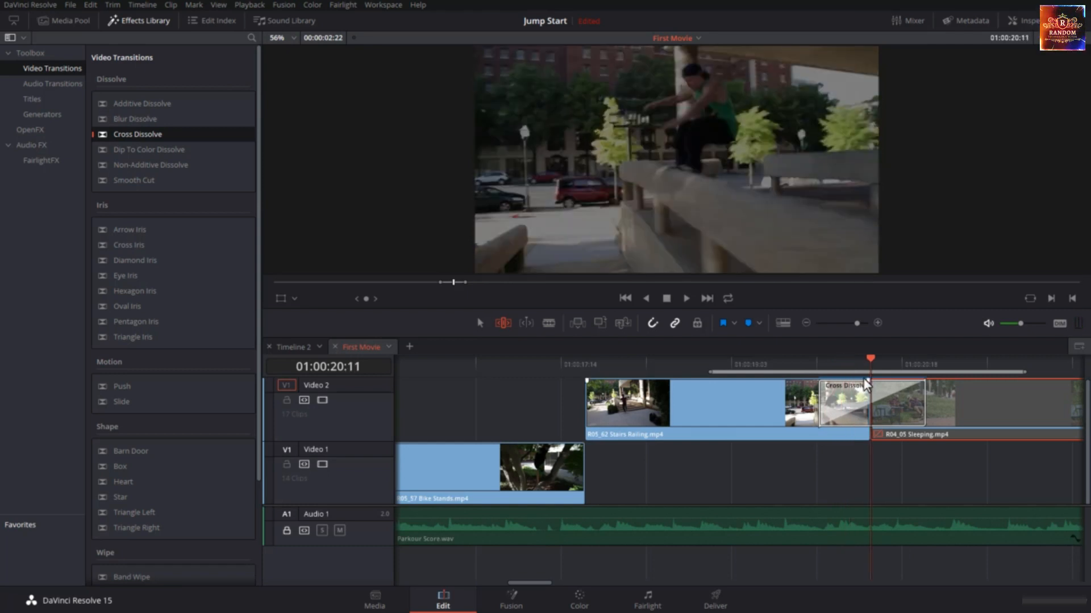
pyautogui.moveTo(865, 386); pyautogui.dragTo(917, 390)
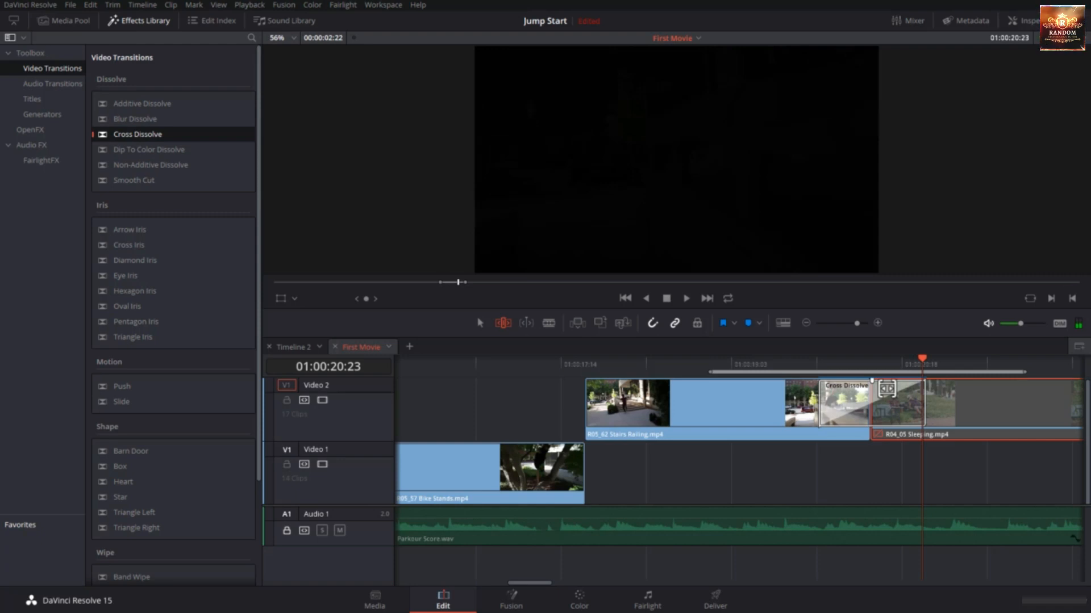
pyautogui.press('Left')
pyautogui.press('Left')
pyautogui.press('Left')
pyautogui.press('Left')
pyautogui.press('Left')
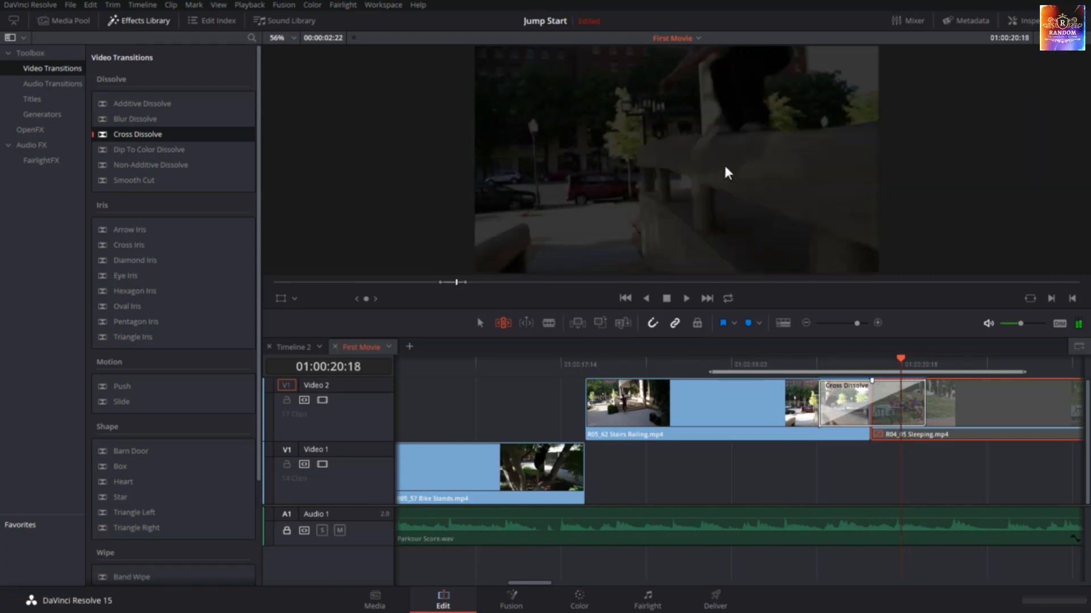
pyautogui.press('Left')
pyautogui.press('Left')
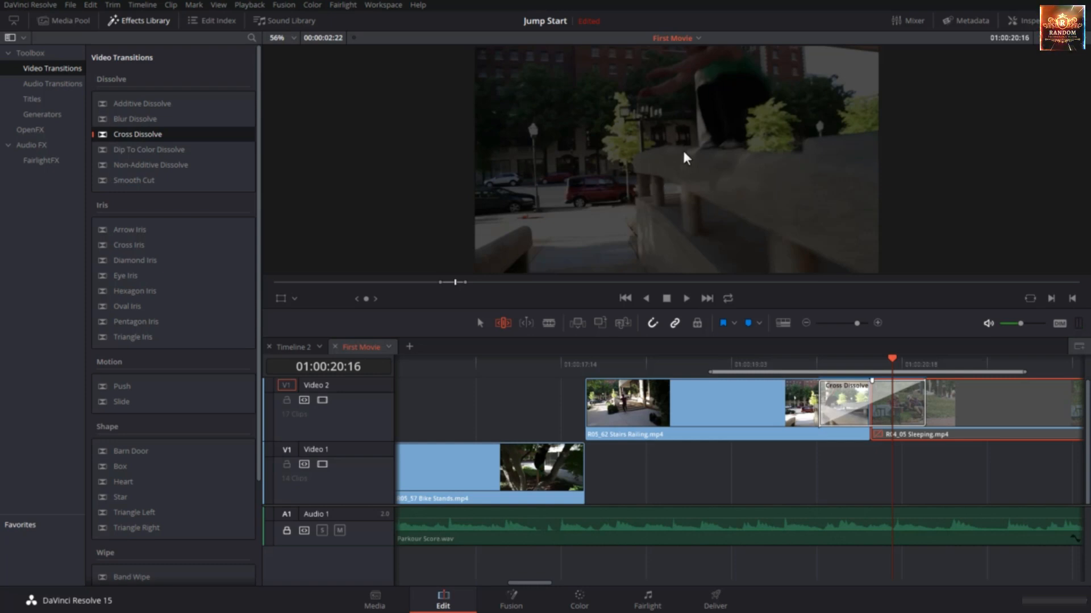
# Step: Re-enable R04_05 Sleeping.mp4, disable R05_62 Stairs Railing.mp4, and scrub the dissolve to 01:00:20:11 to examine the incoming clip's fade
pyautogui.rightClick(962, 402)
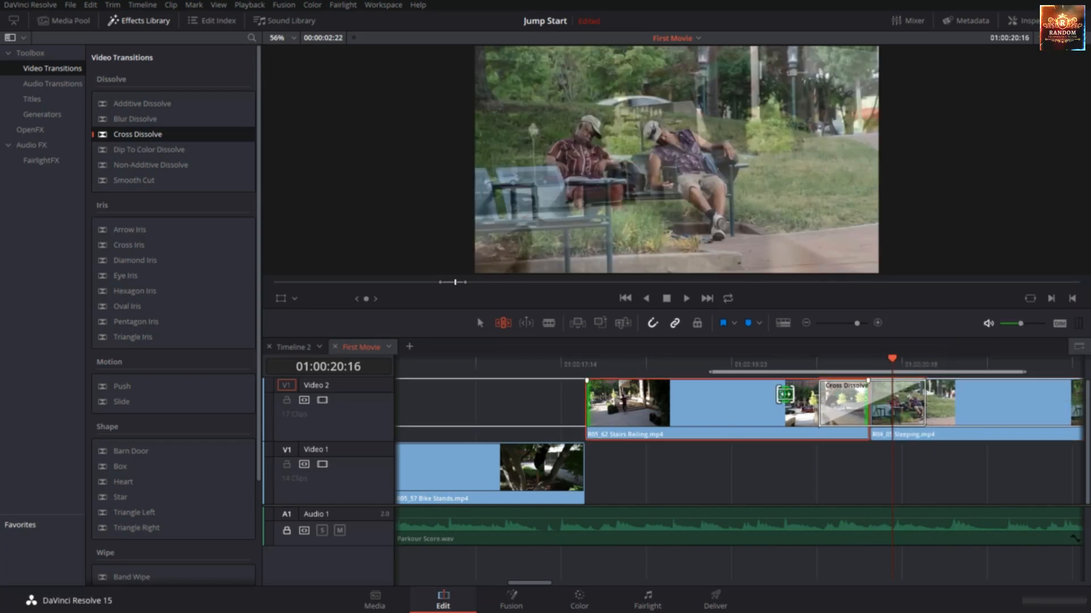
pyautogui.click(785, 394)
pyautogui.press('d')
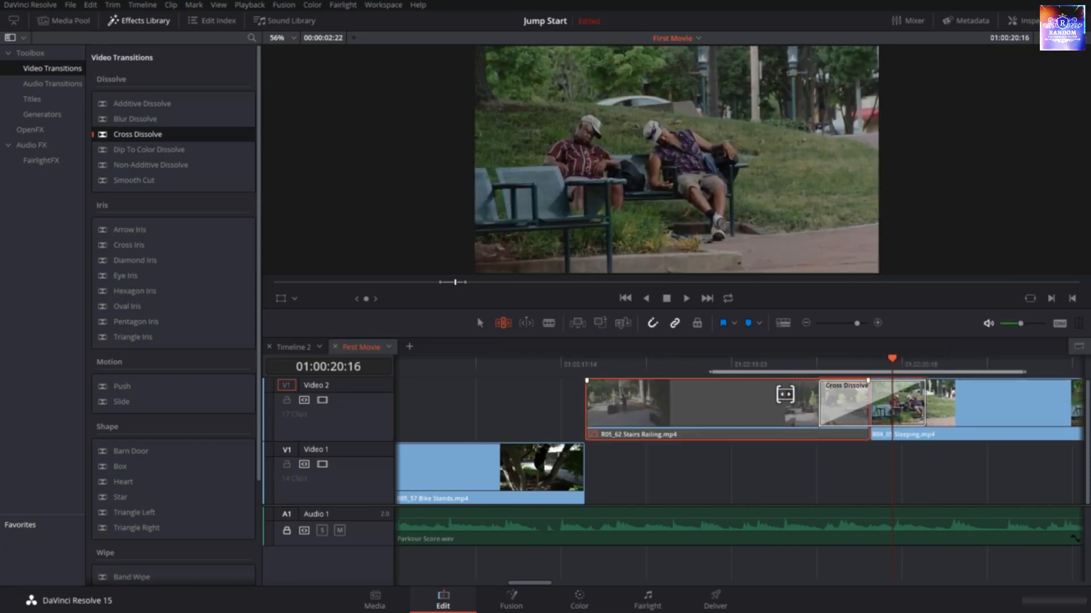
pyautogui.moveTo(872, 362); pyautogui.dragTo(864, 388)
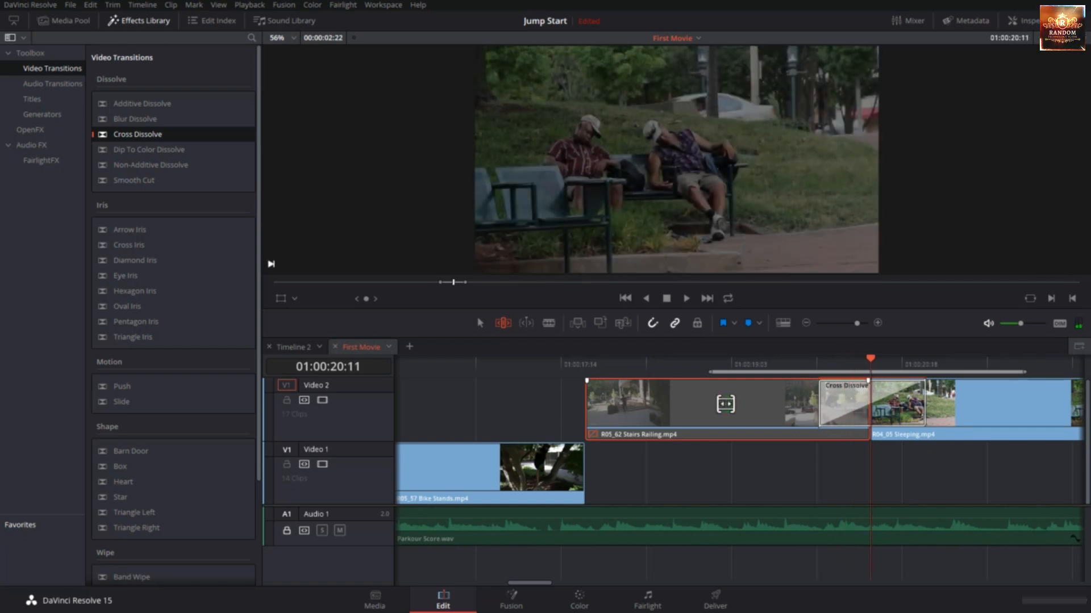
# Step: Re-enable R05_62 Stairs Railing.mp4, scrub through the combined dissolve to 01:00:20:11, and select the Cross Dissolve between the two clips
pyautogui.press('d')
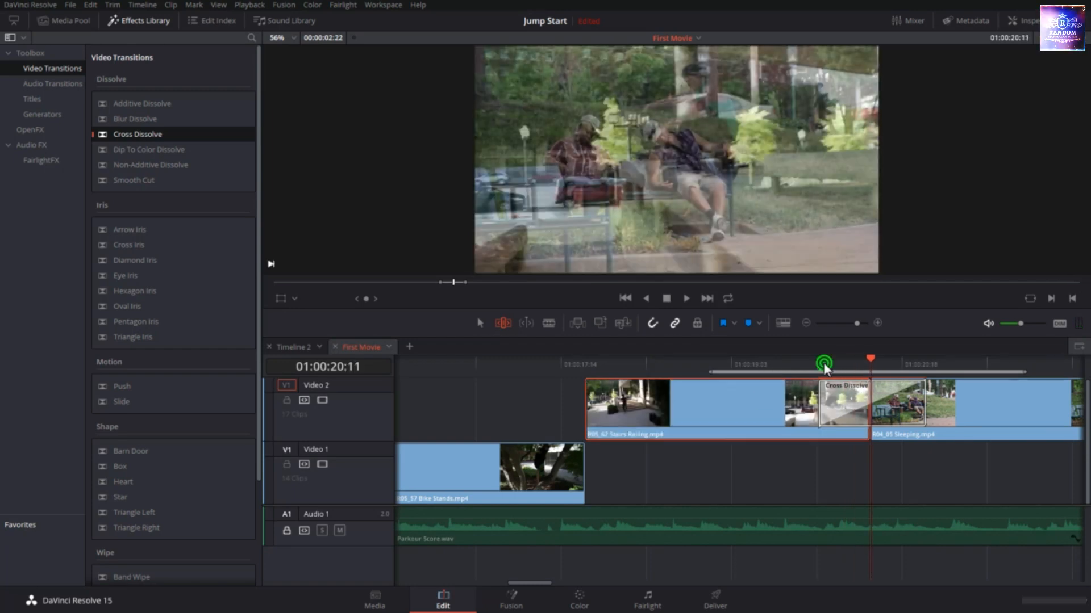
pyautogui.moveTo(824, 364); pyautogui.dragTo(868, 375)
pyautogui.click(833, 396)
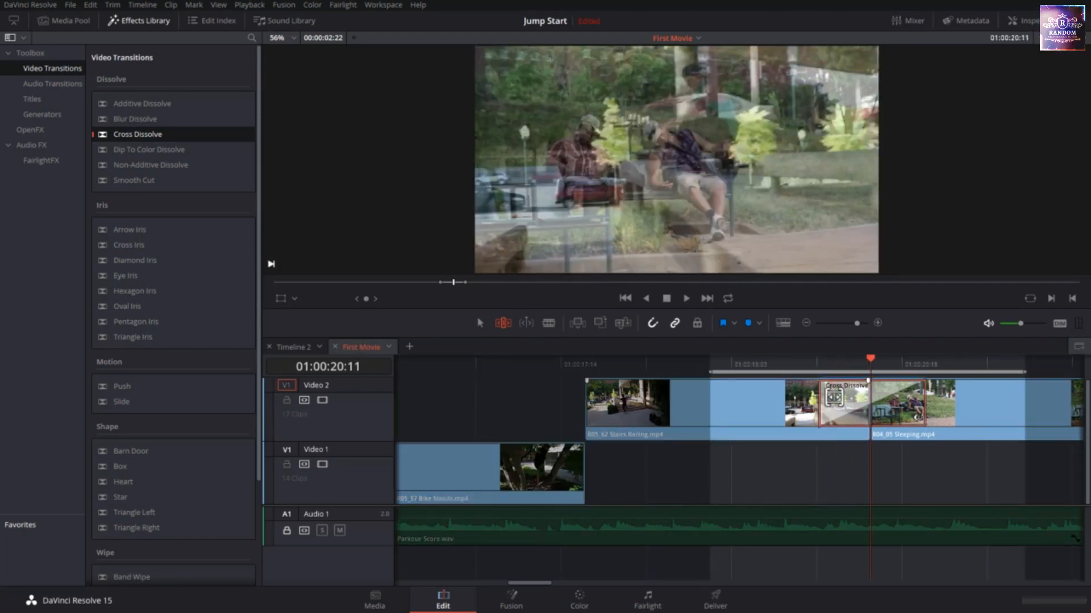
# Step: Replace the Cross Dissolve between R05_62 Stairs Railing.mp4 and R04_05 Sleeping.mp4 with a Push transition centred on the edit
pyautogui.press('Delete')
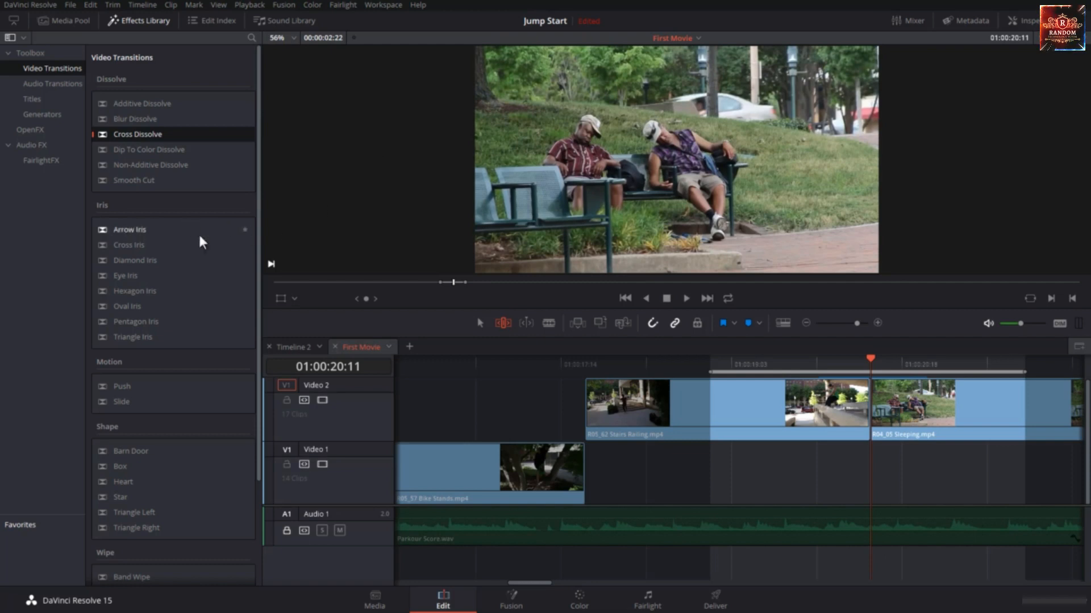
pyautogui.scroll(-2, 144, 353)
pyautogui.click(140, 307)
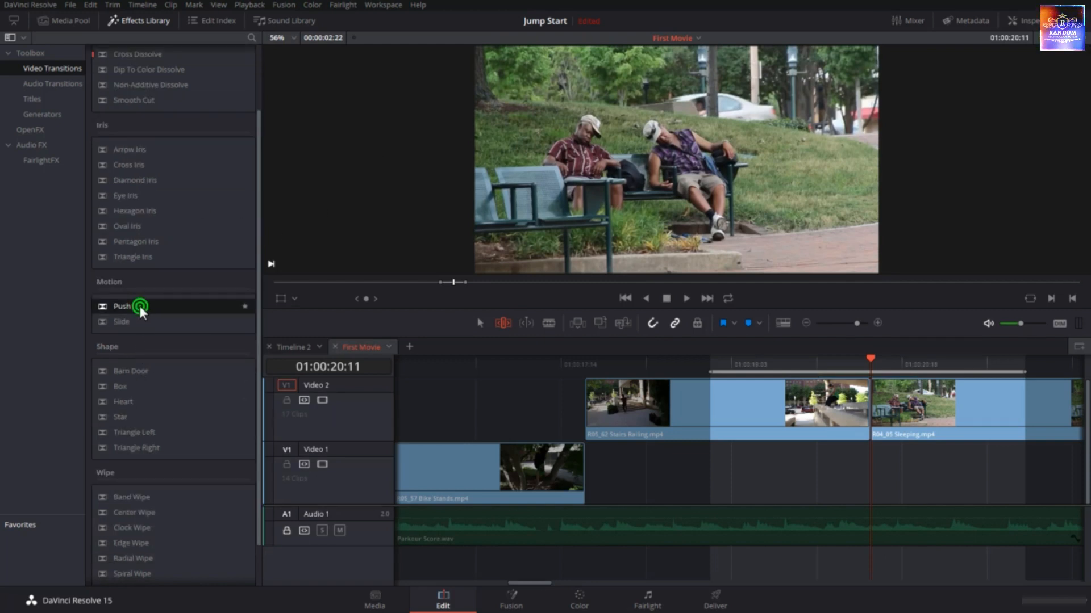
pyautogui.moveTo(140, 311); pyautogui.dragTo(852, 412)
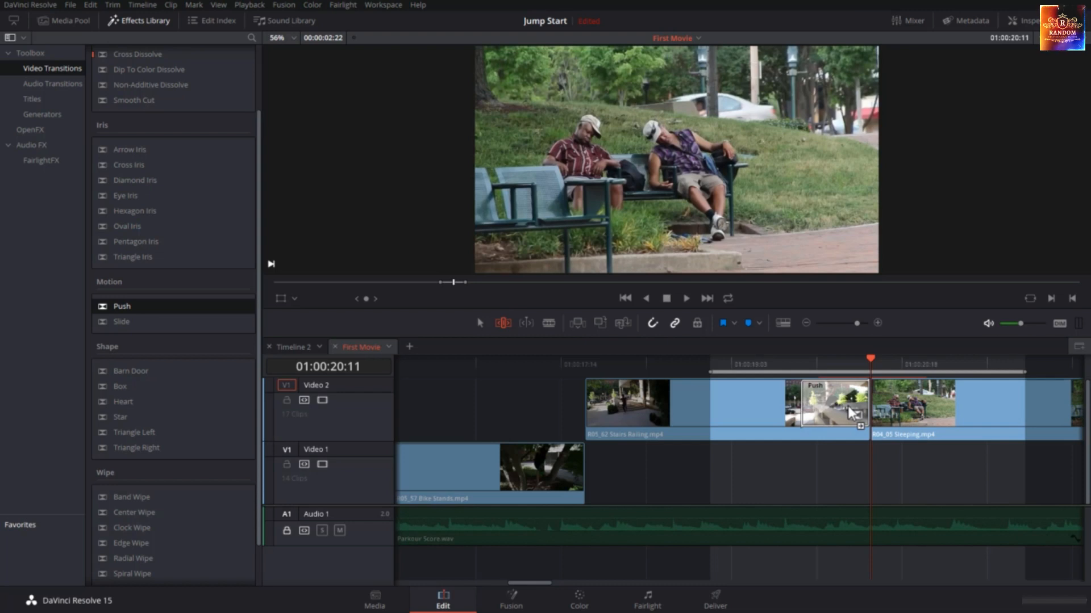
pyautogui.moveTo(852, 413); pyautogui.dragTo(890, 411)
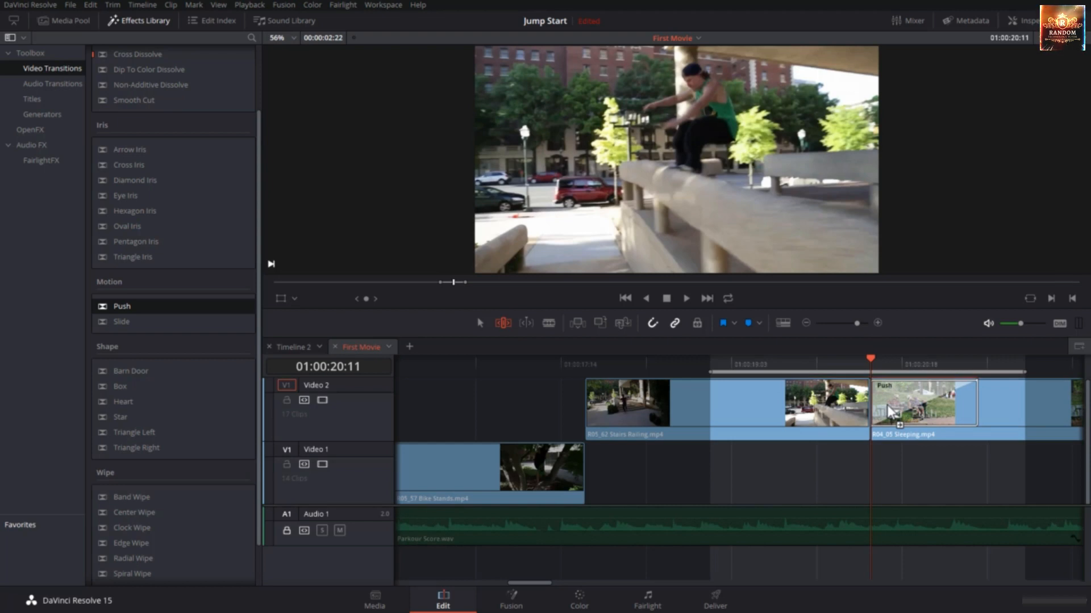
pyautogui.moveTo(890, 412); pyautogui.dragTo(873, 410)
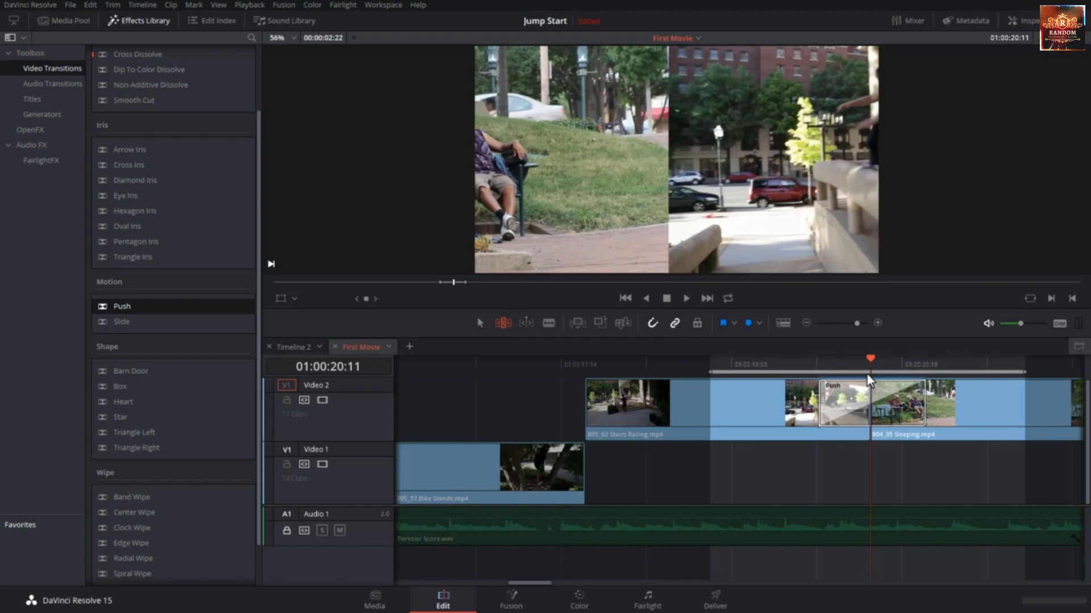
# Step: Preview the Push transition, try shortening it from its outer edge, and undo the change
pyautogui.press('/')
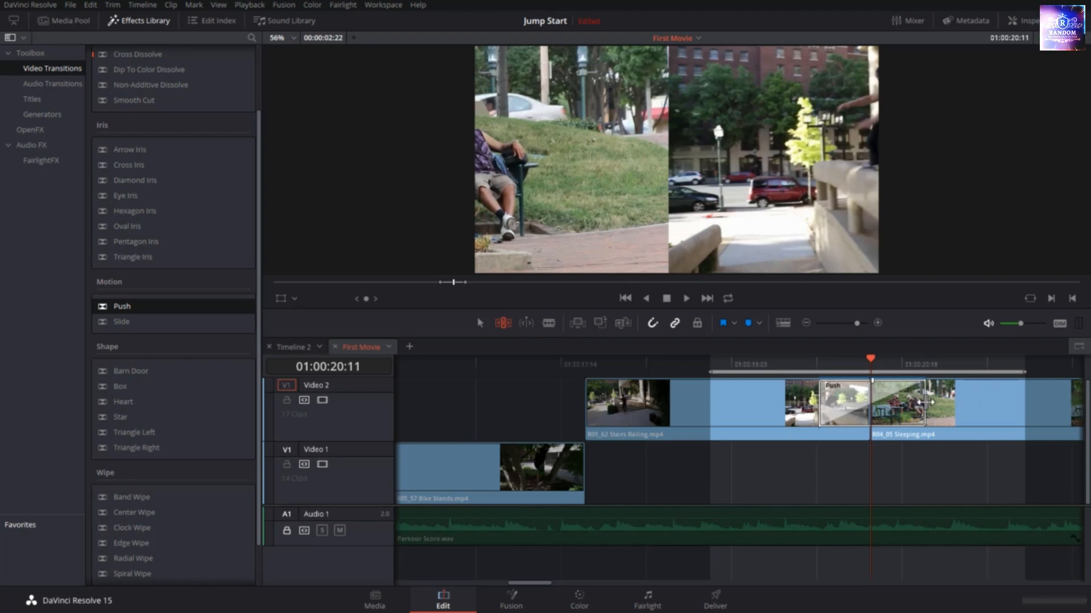
pyautogui.moveTo(924, 401); pyautogui.dragTo(893, 405)
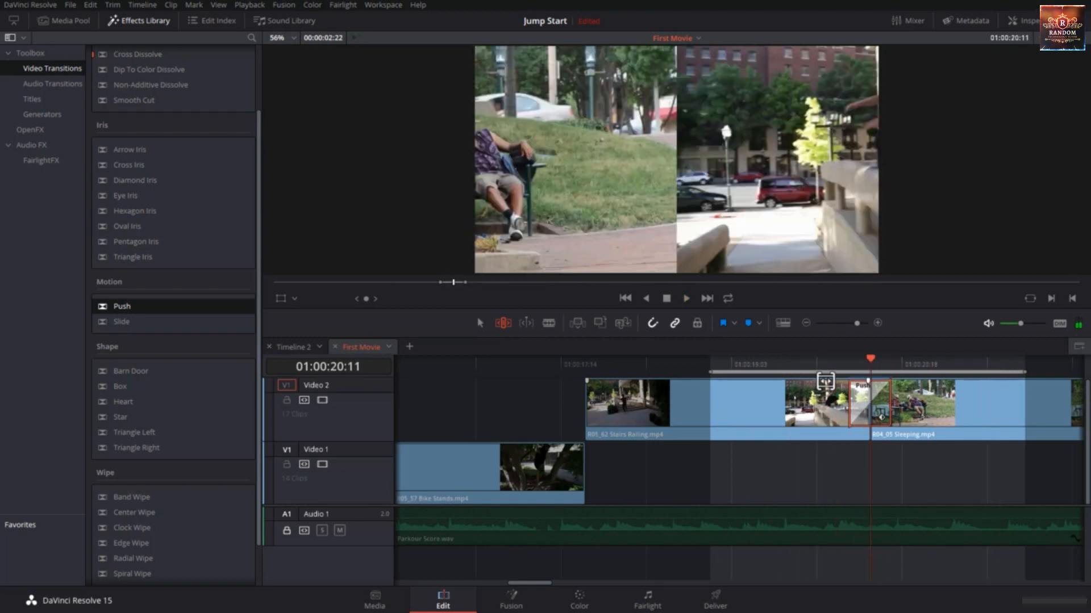
pyautogui.hotkey('ctrl', 'z')
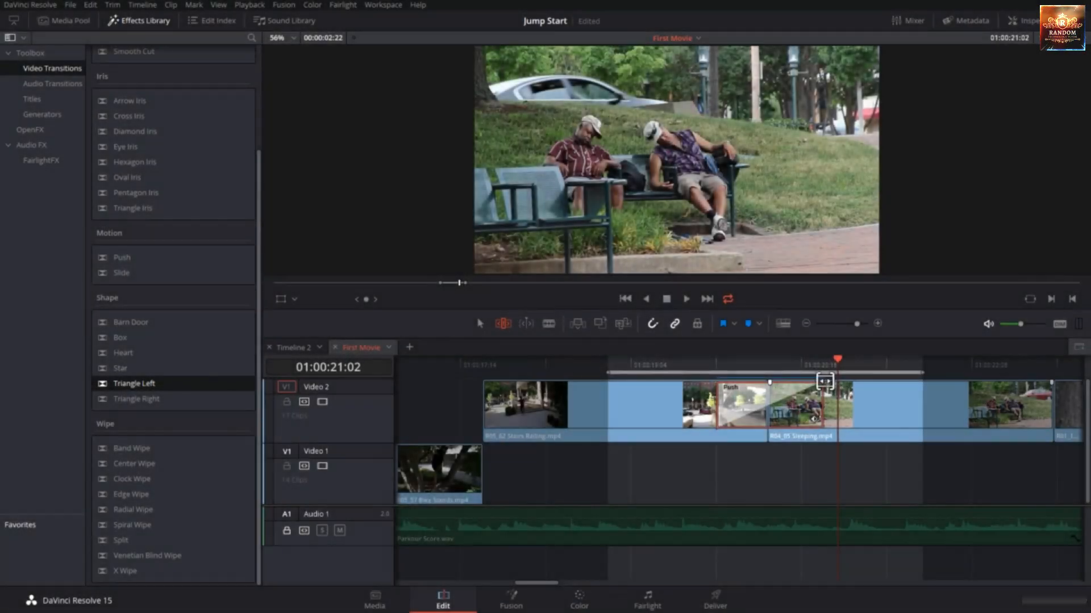
# Step: Scrub the Push transition back to 01:00:20:05, extend the timeline to full width, and show the transition's alignment settings in the Inspector
pyautogui.click(776, 365)
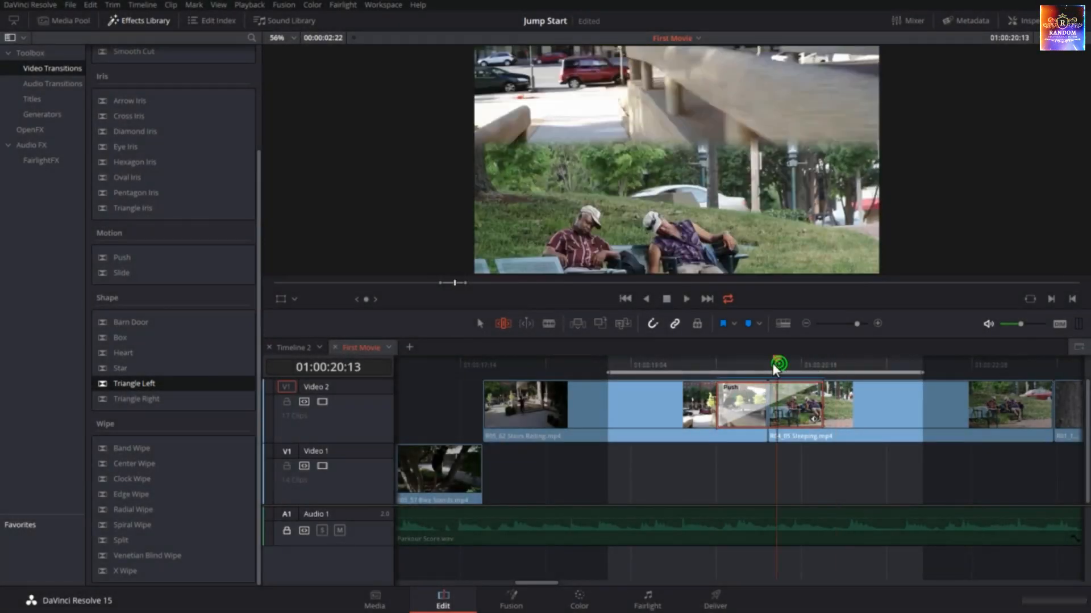
pyautogui.moveTo(776, 365); pyautogui.dragTo(742, 366)
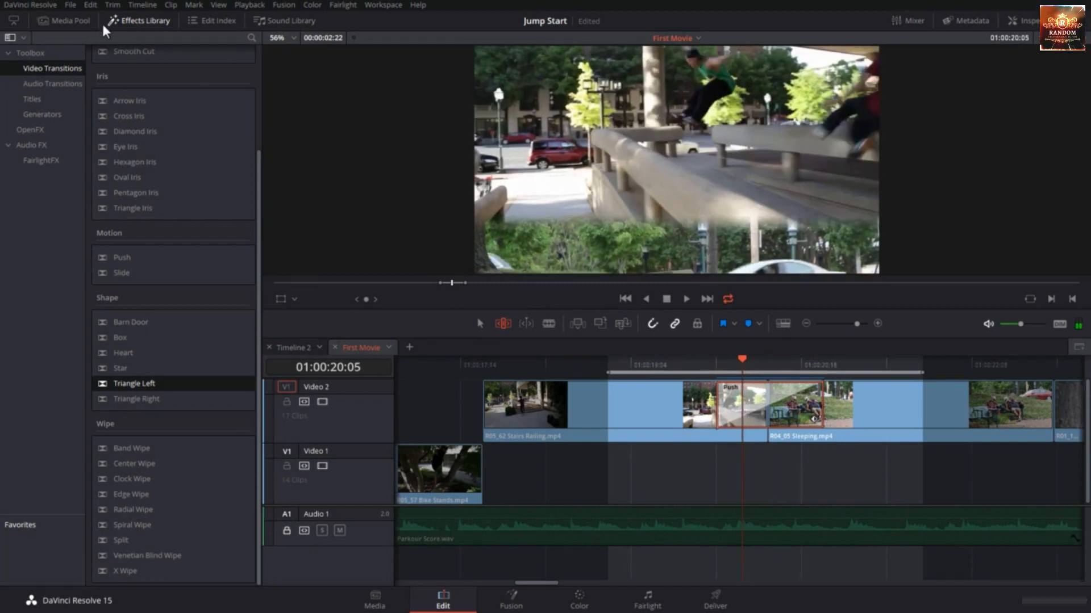
pyautogui.click(14, 20)
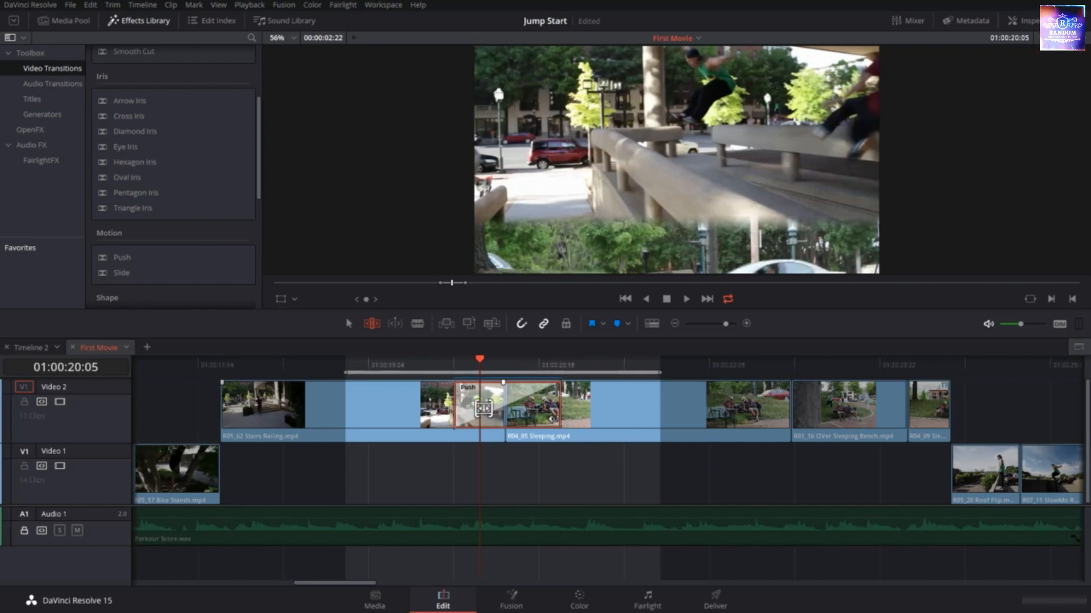
pyautogui.click(1027, 22)
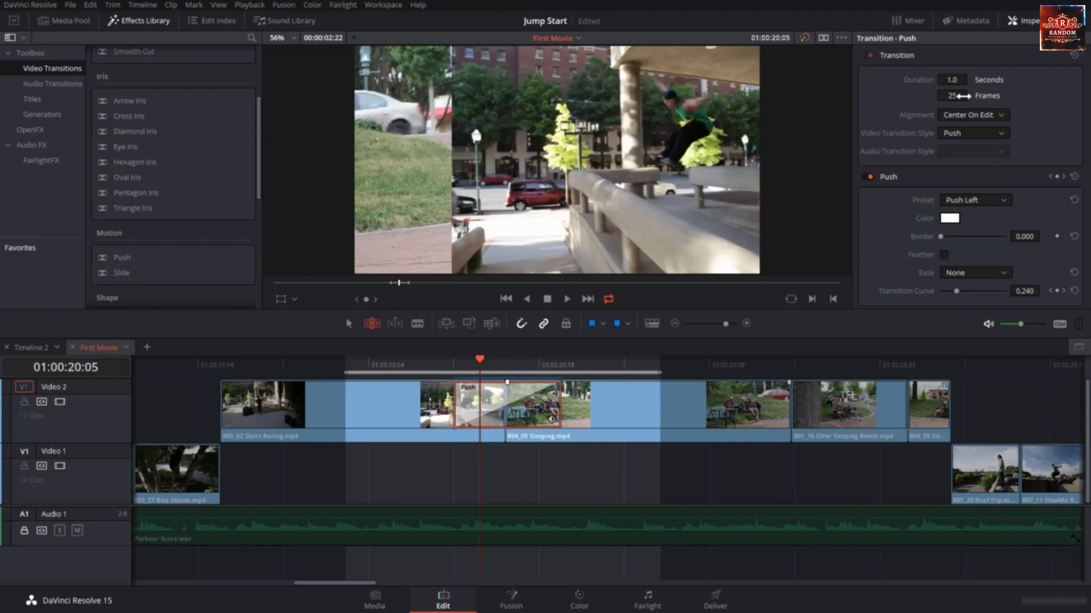
pyautogui.click(955, 116)
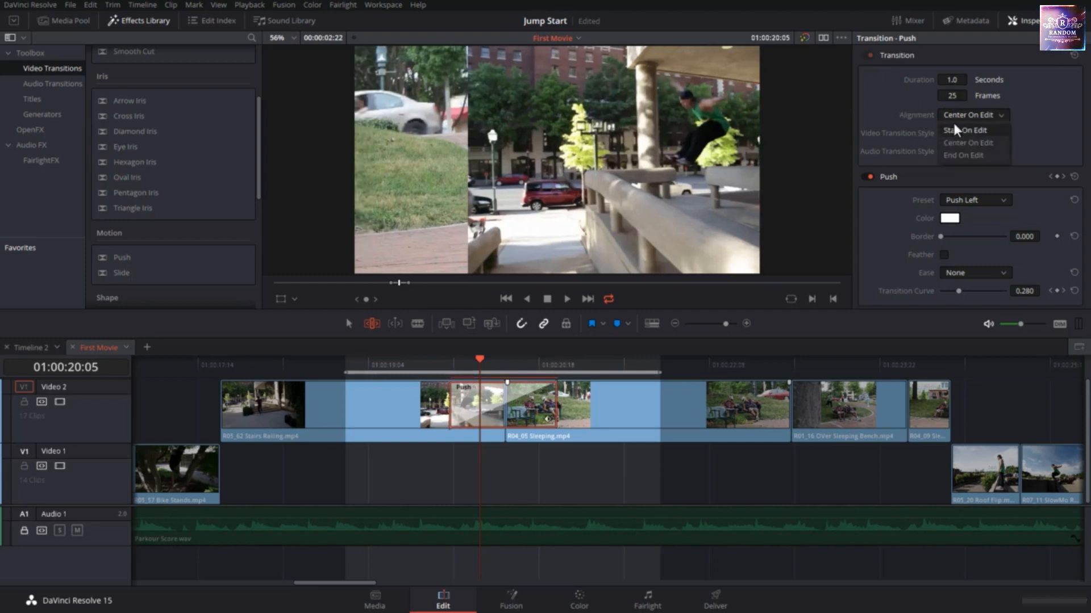
pyautogui.click(1047, 144)
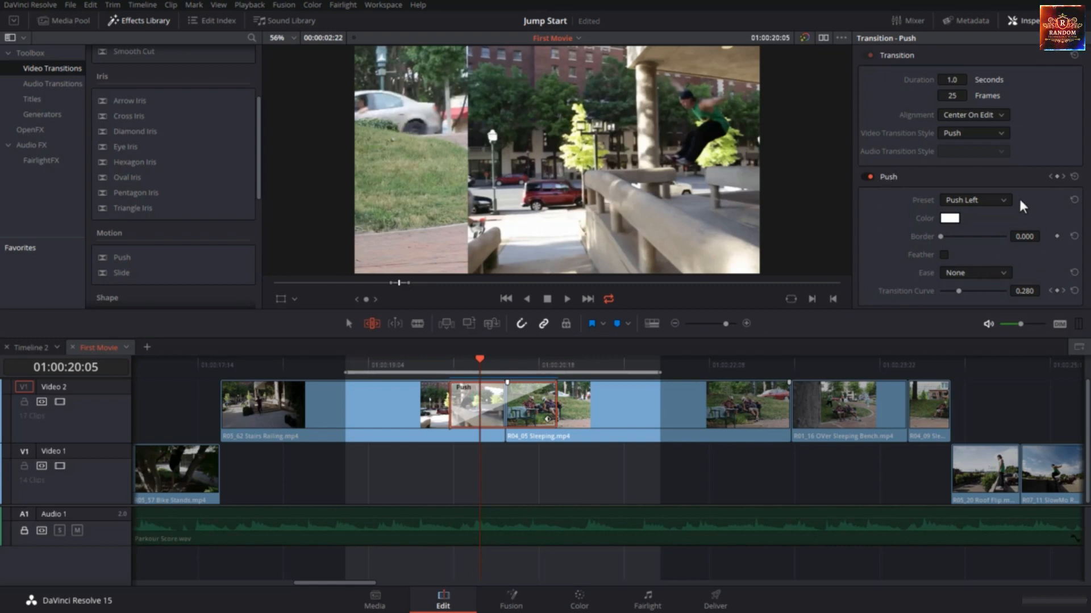
# Step: Try the Push Right and Push Up presets on the transition and return it to Push Left
pyautogui.click(959, 202)
pyautogui.click(973, 203)
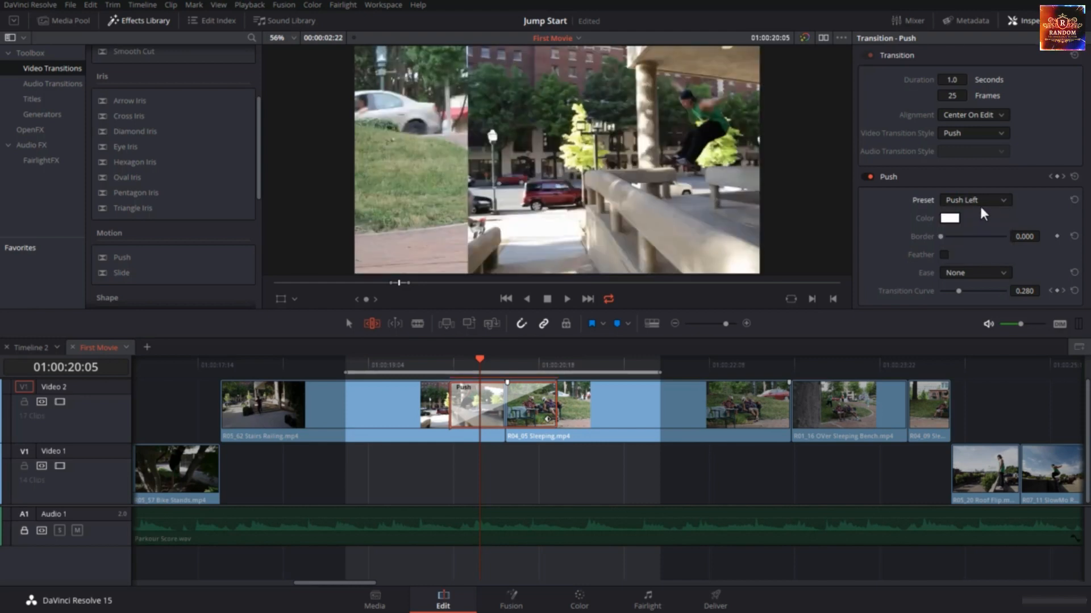
pyautogui.click(975, 202)
pyautogui.click(976, 228)
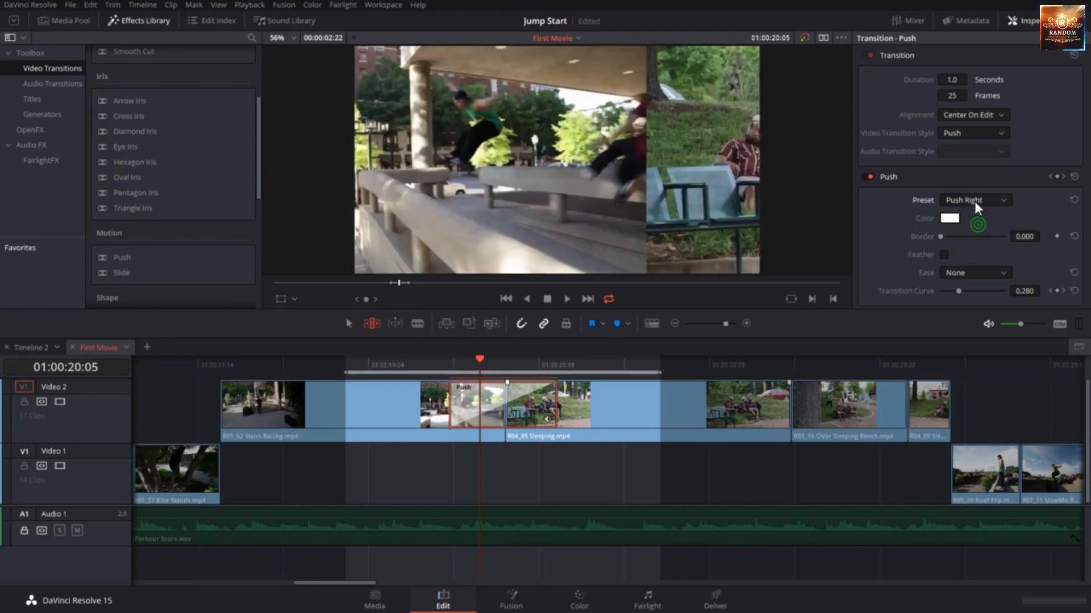
pyautogui.click(975, 201)
pyautogui.click(976, 240)
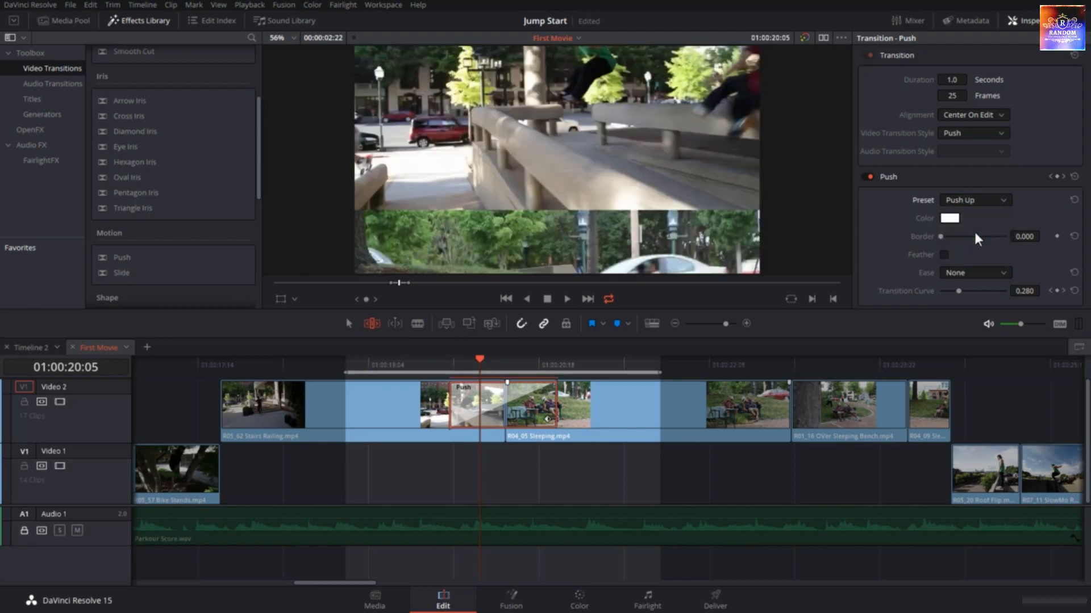
pyautogui.click(974, 202)
pyautogui.click(974, 217)
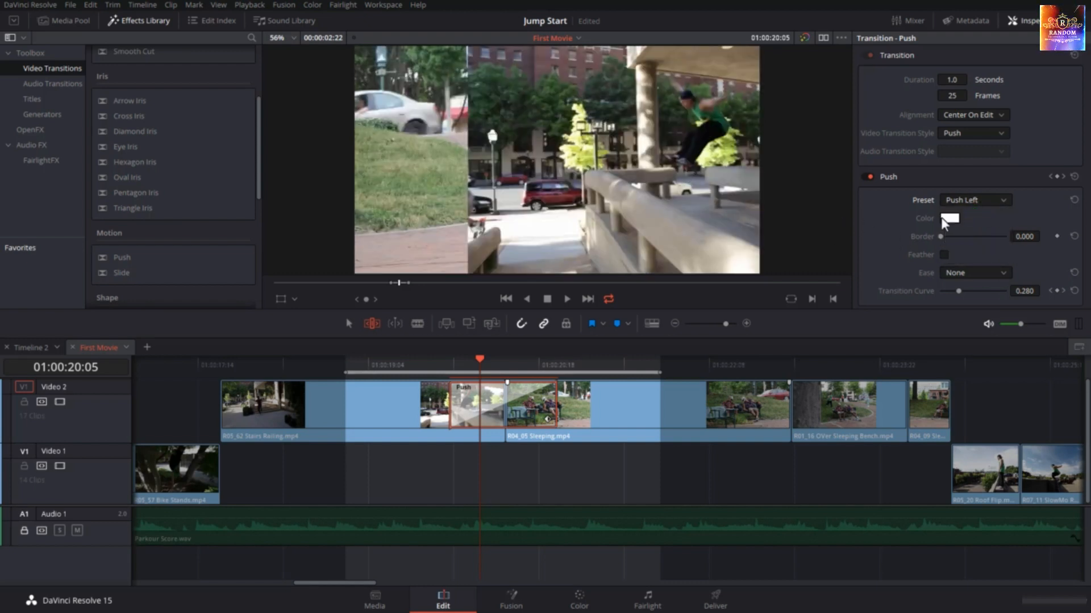
# Step: Add a feathered border to the Push transition, checking it at 01:00:20:17, and reduce the border to about 52.870
pyautogui.moveTo(940, 236); pyautogui.dragTo(966, 248)
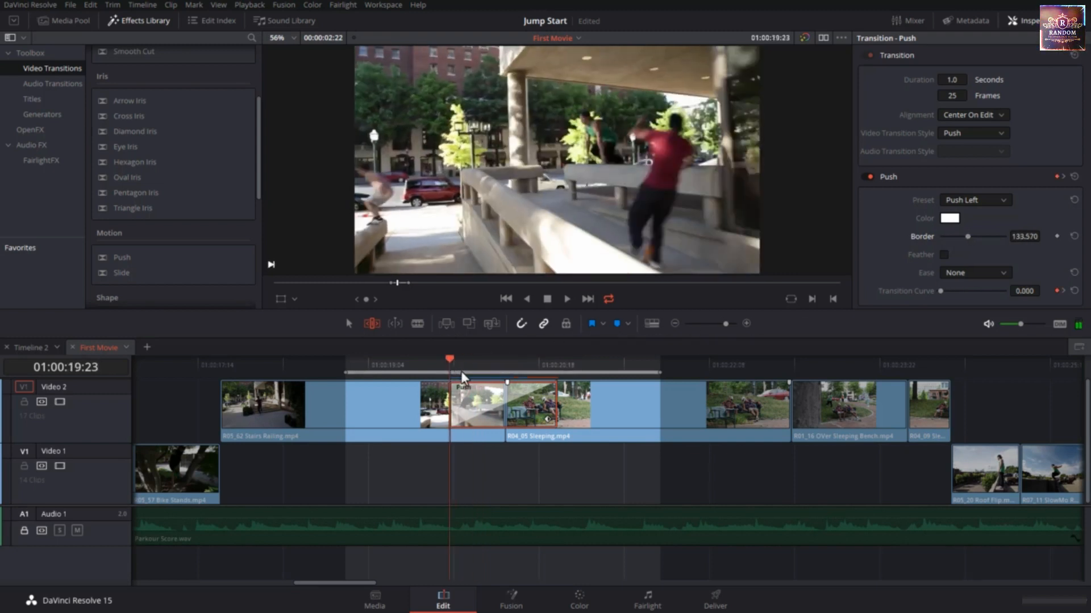
pyautogui.moveTo(445, 365); pyautogui.dragTo(533, 392)
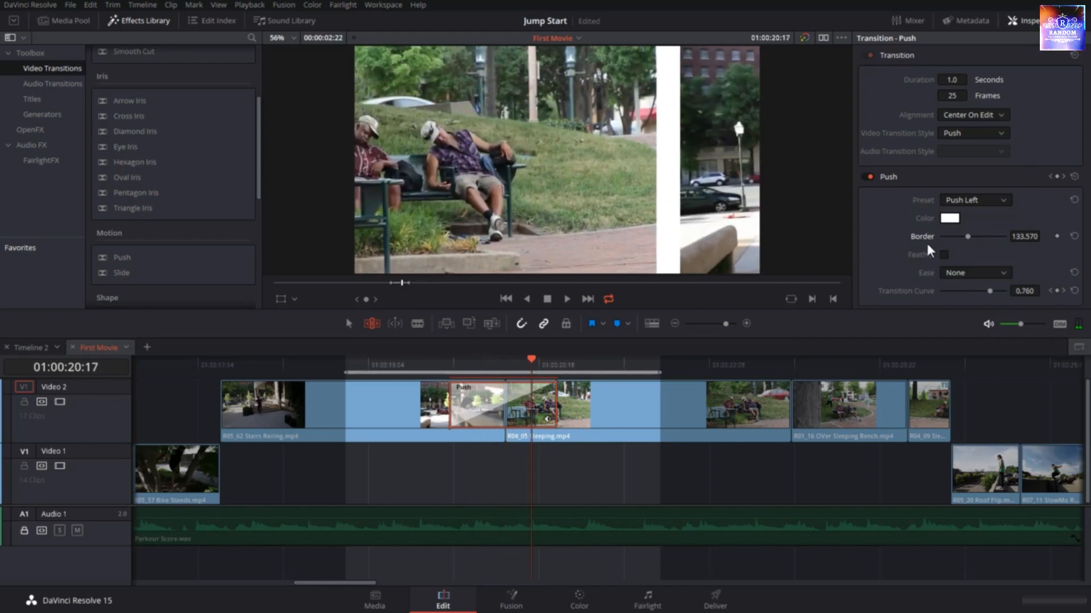
pyautogui.click(944, 255)
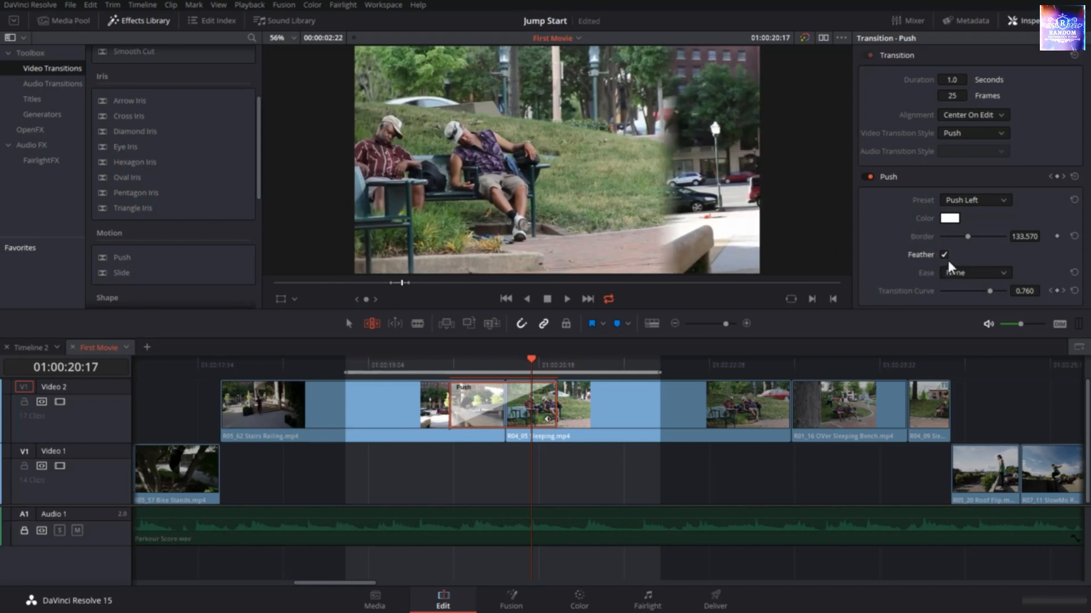
pyautogui.click(944, 255)
pyautogui.click(943, 255)
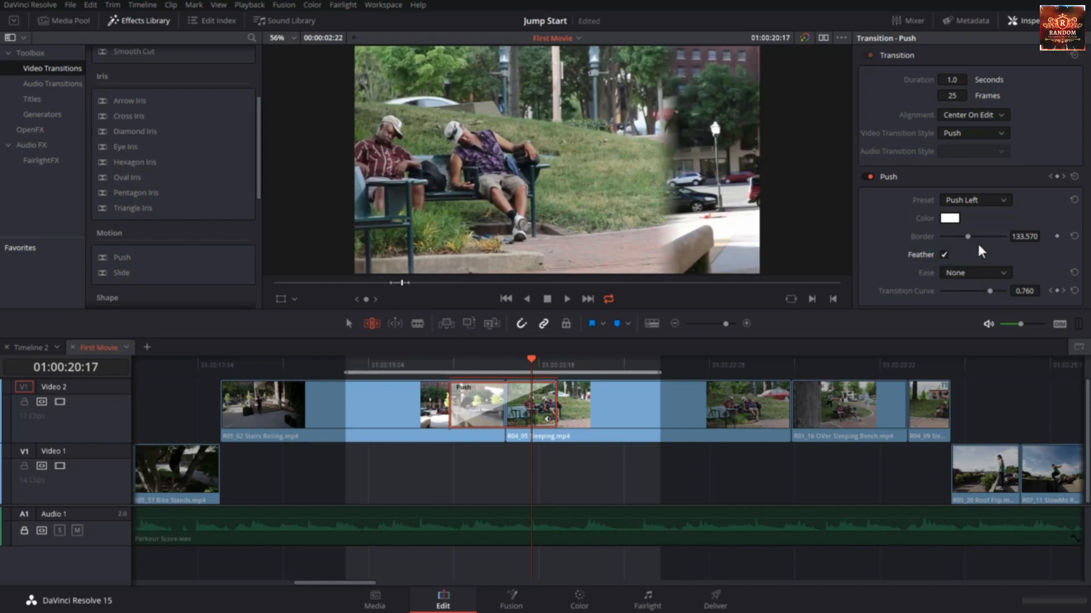
pyautogui.moveTo(967, 237); pyautogui.dragTo(945, 249)
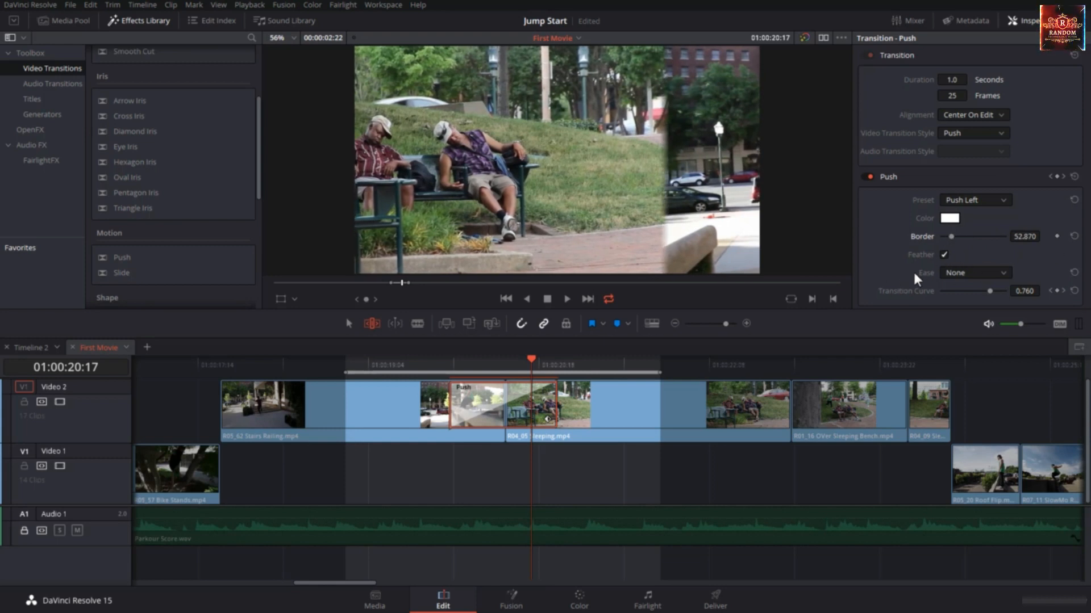
# Step: Try the In ease on the Push transition, scrubbing through it and playing around 01:00:20:02 to judge its motion
pyautogui.click(961, 276)
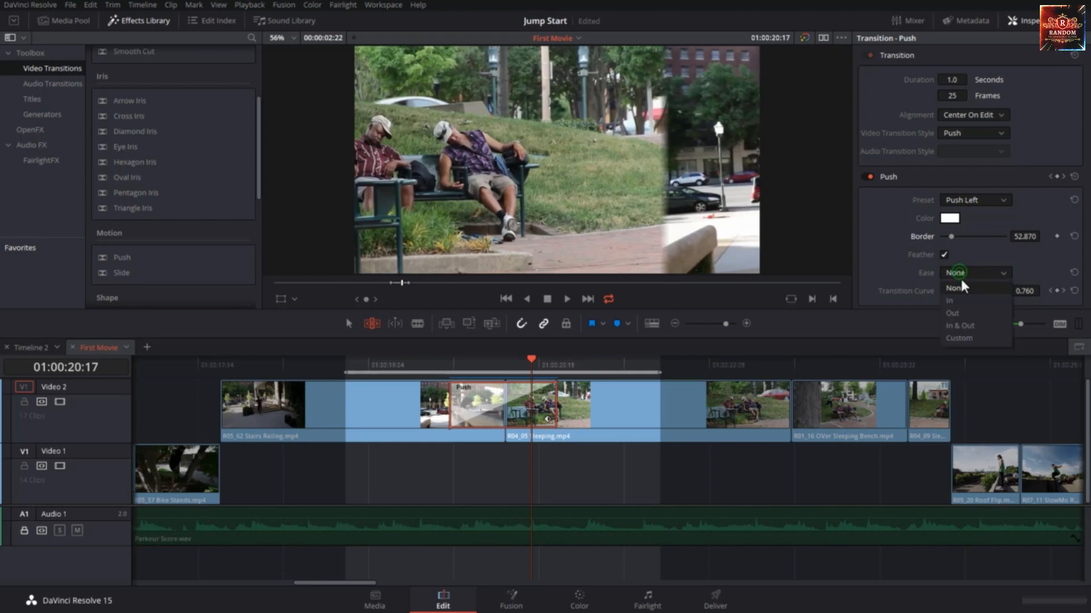
pyautogui.press('Escape')
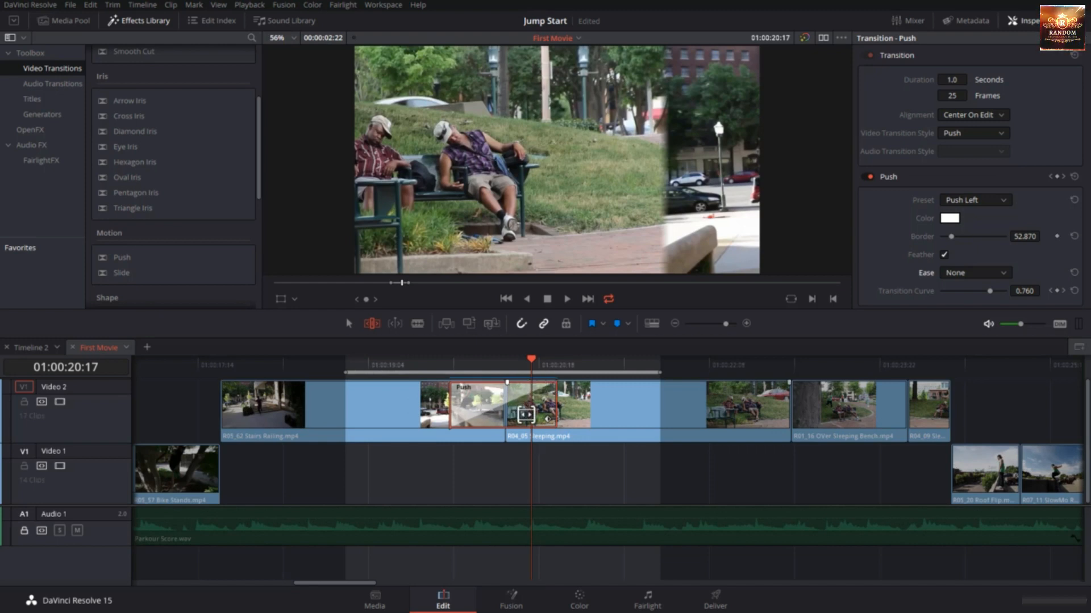
pyautogui.click(968, 279)
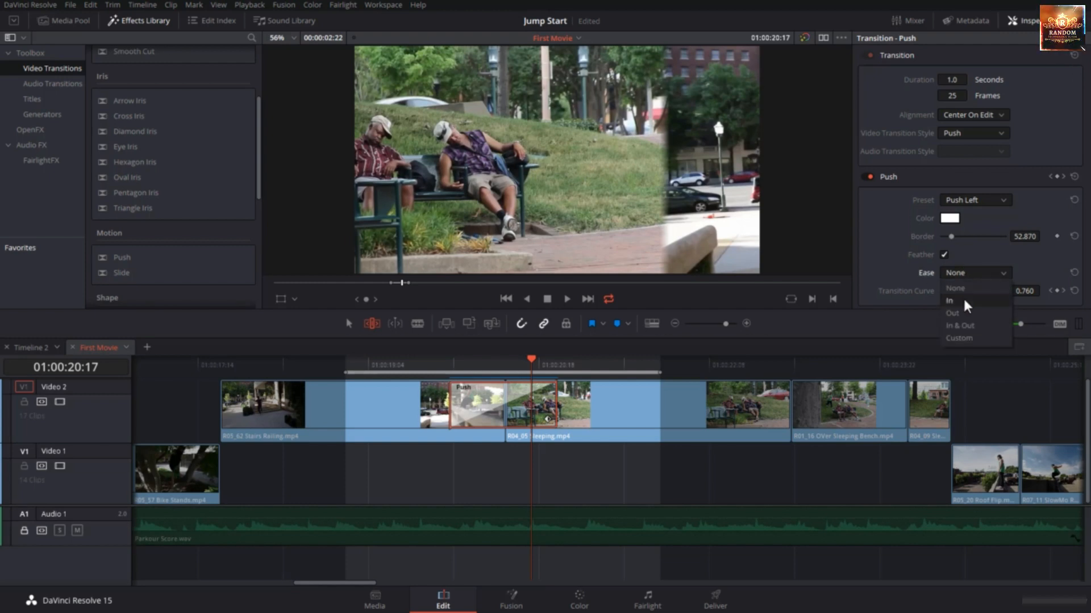
pyautogui.click(964, 302)
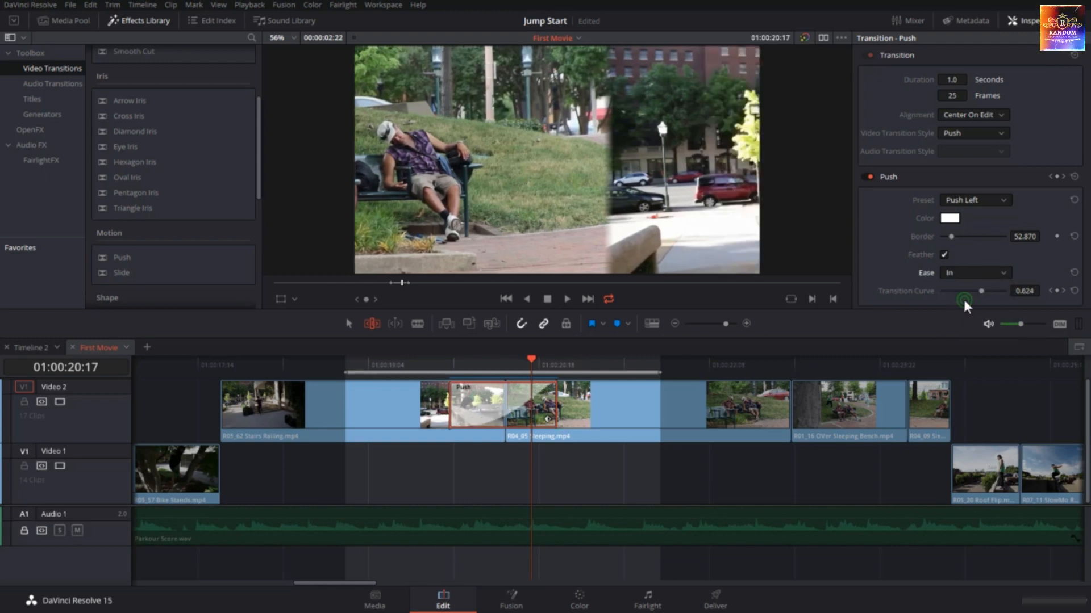
pyautogui.click(462, 365)
pyautogui.moveTo(465, 372); pyautogui.dragTo(506, 389)
pyautogui.moveTo(524, 392); pyautogui.dragTo(443, 379)
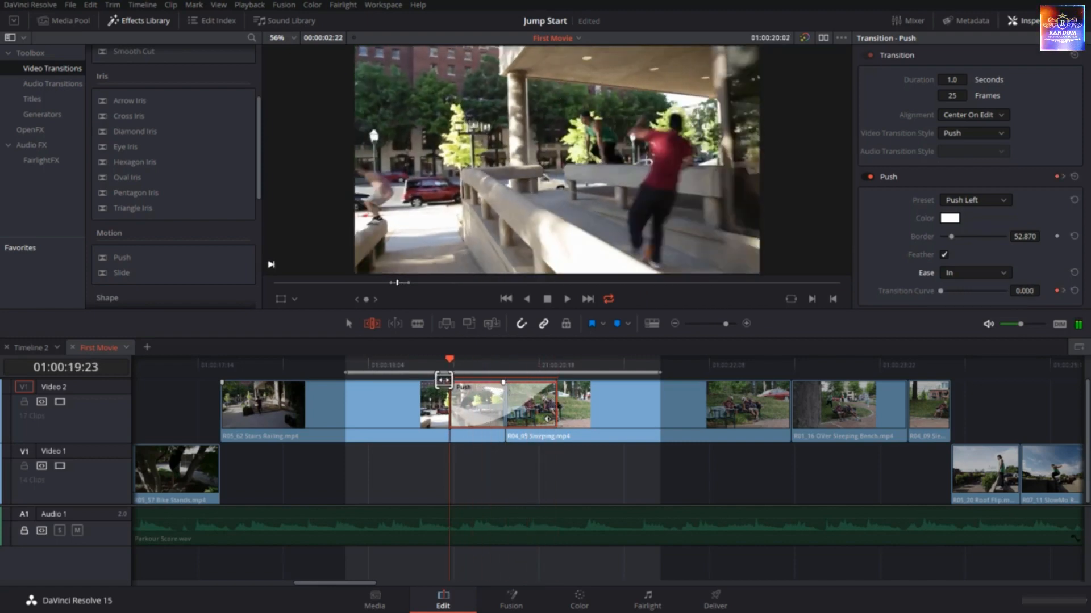
pyautogui.hotkey('alt', '/')
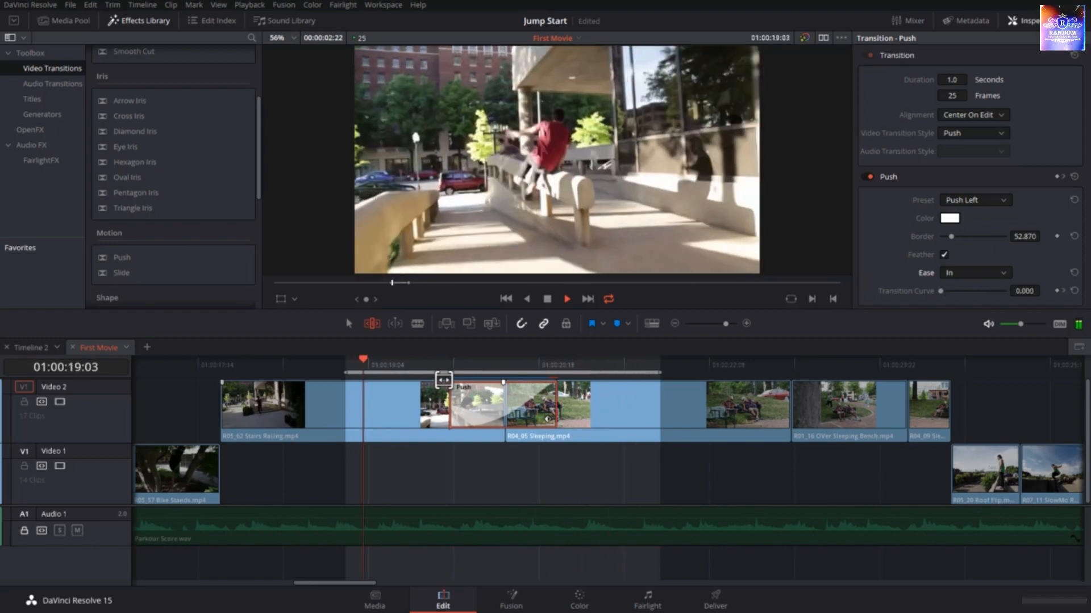
pyautogui.press('space')
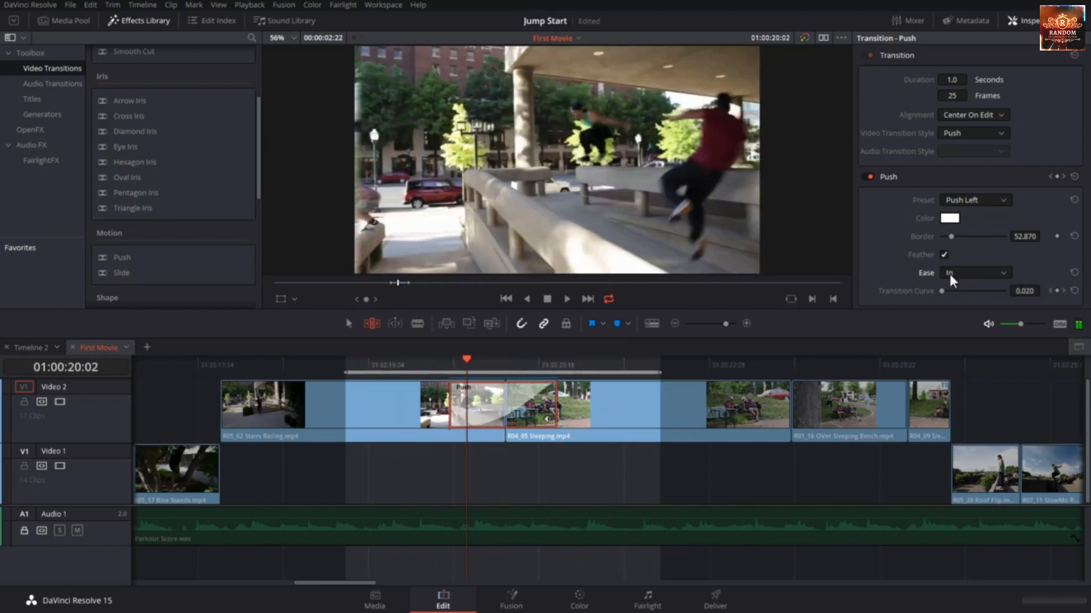
# Step: Try the Out ease on the Push transition and play around 01:00:20:02 to compare its motion
pyautogui.click(950, 275)
pyautogui.click(955, 309)
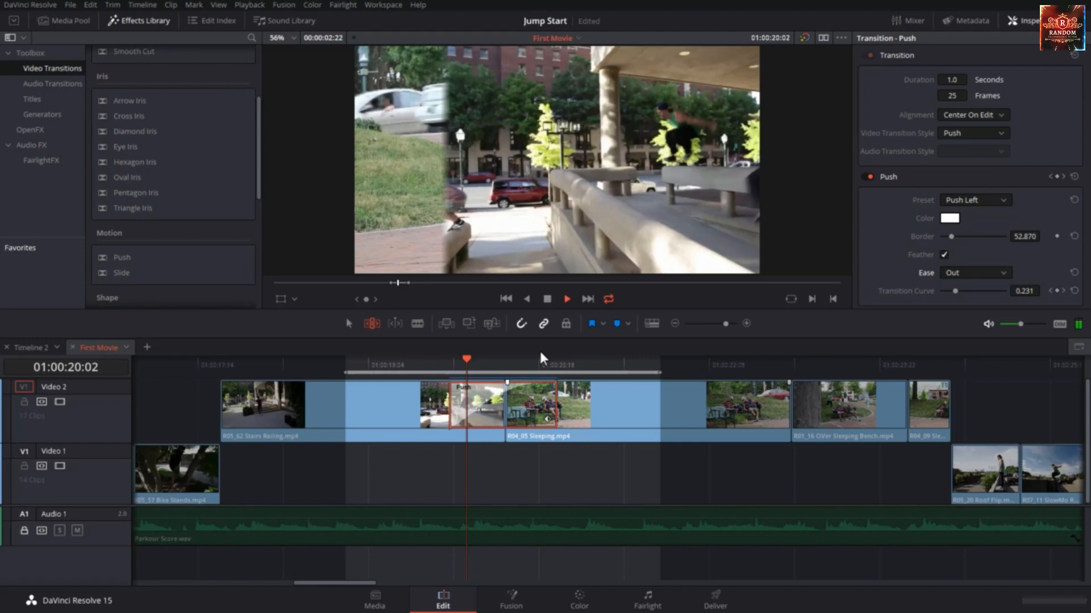
pyautogui.press('/')
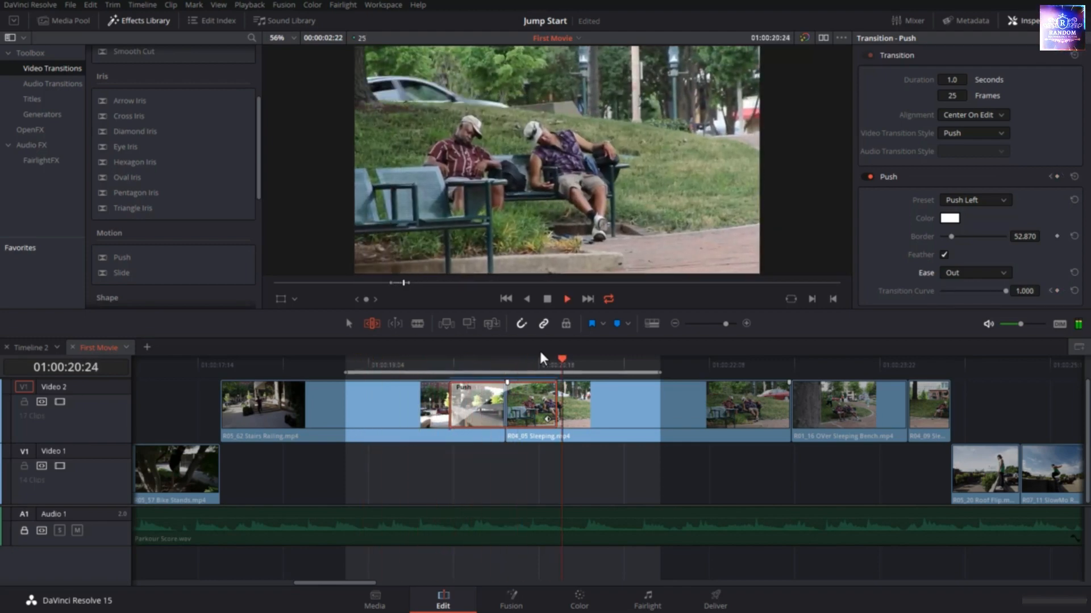
pyautogui.press('space')
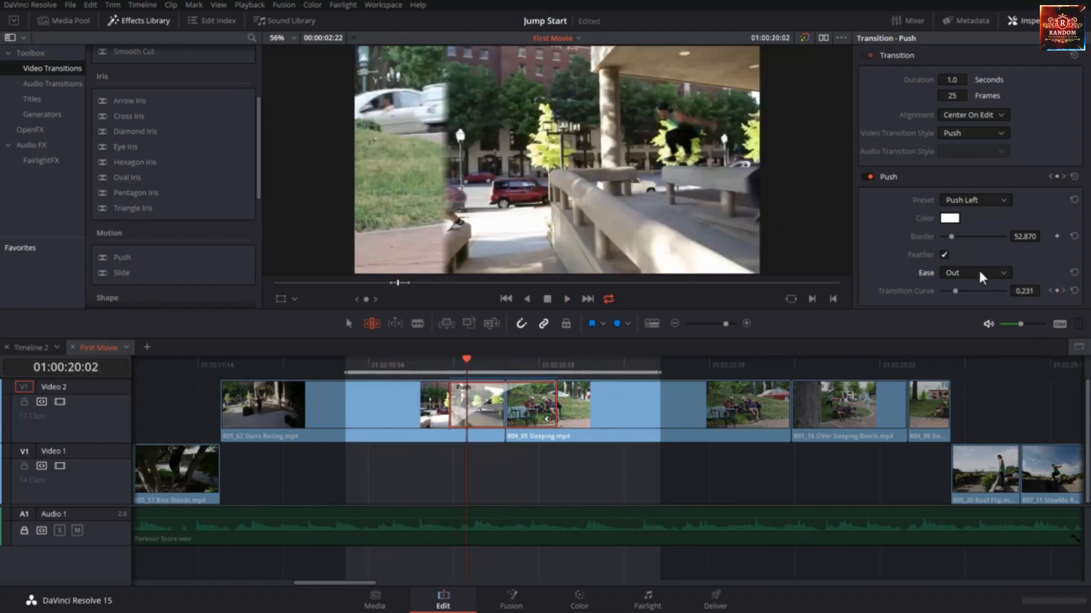
# Step: Set the Push transition's Ease to In & Out and play around it to preview the motion
pyautogui.click(956, 274)
pyautogui.click(973, 327)
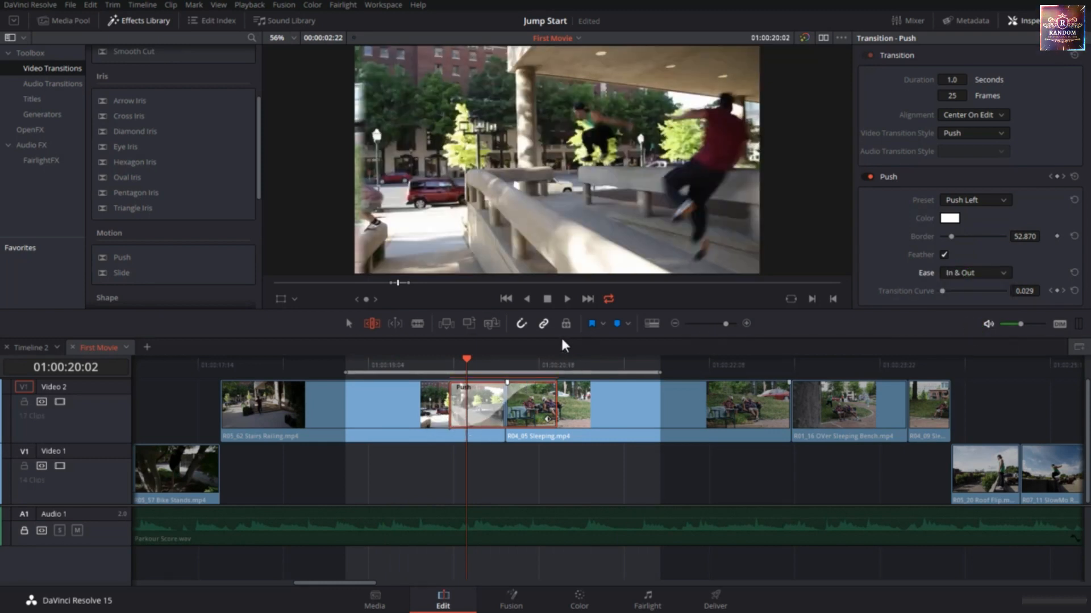
pyautogui.press('/')
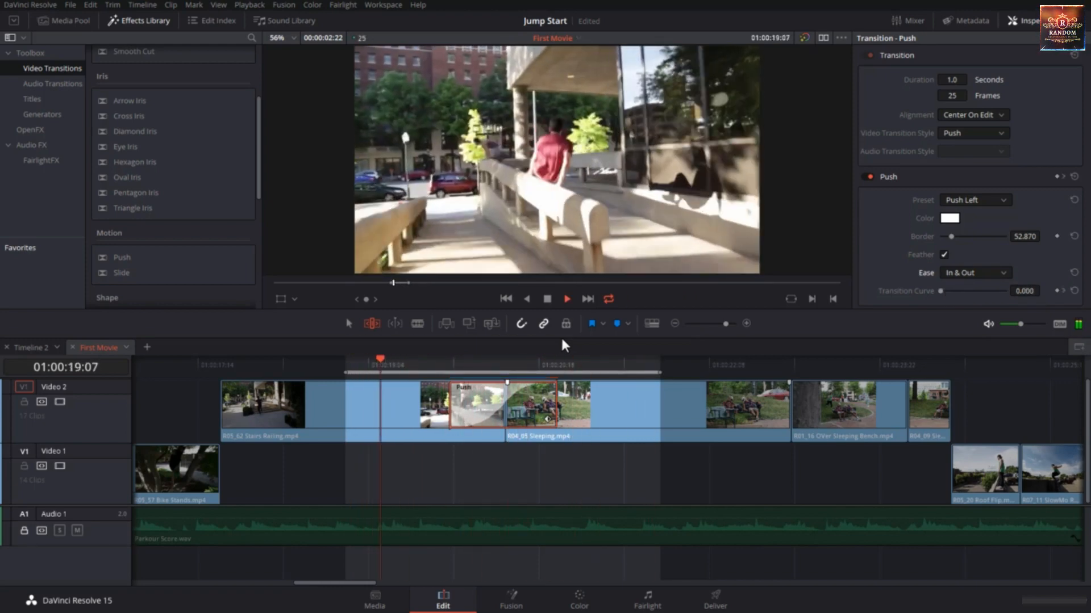
# Step: Scrub through the Push transition to examine its Transition Curve at the start, middle and end
pyautogui.click(506, 368)
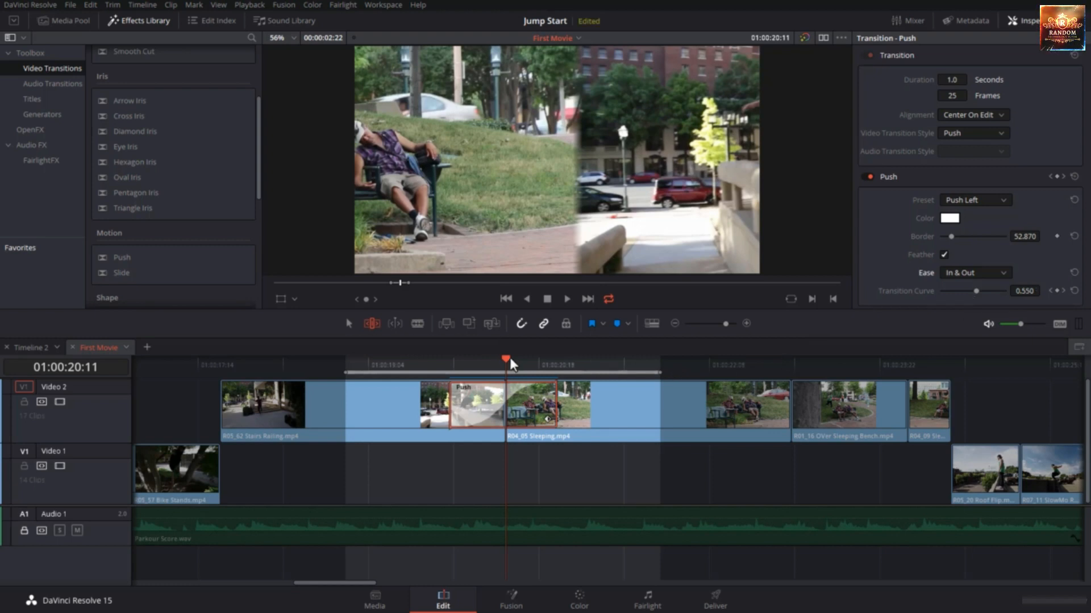
pyautogui.moveTo(505, 360); pyautogui.dragTo(454, 374)
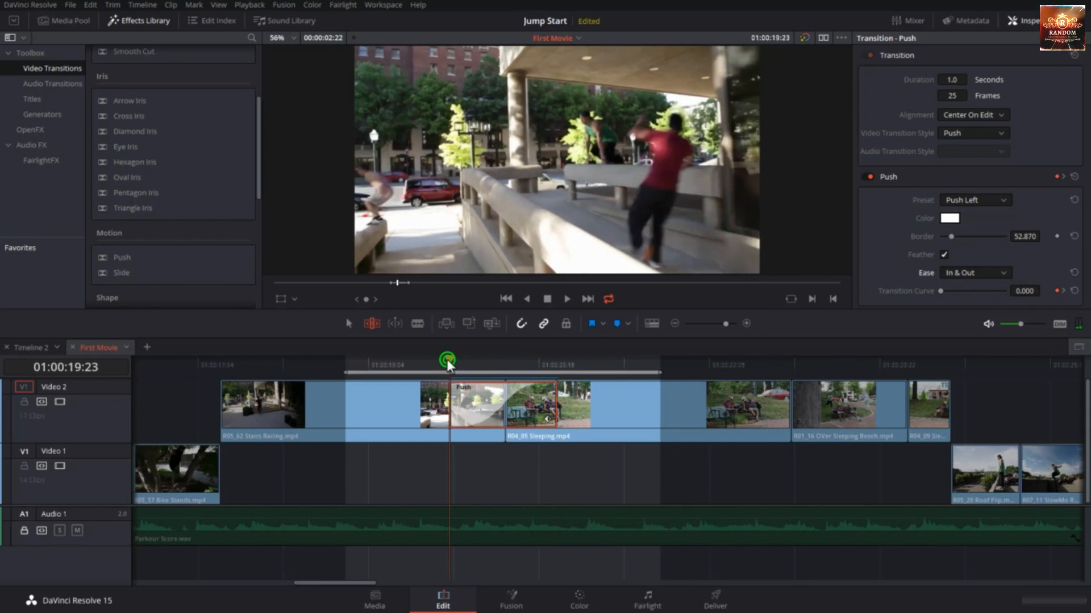
pyautogui.moveTo(450, 358); pyautogui.dragTo(544, 400)
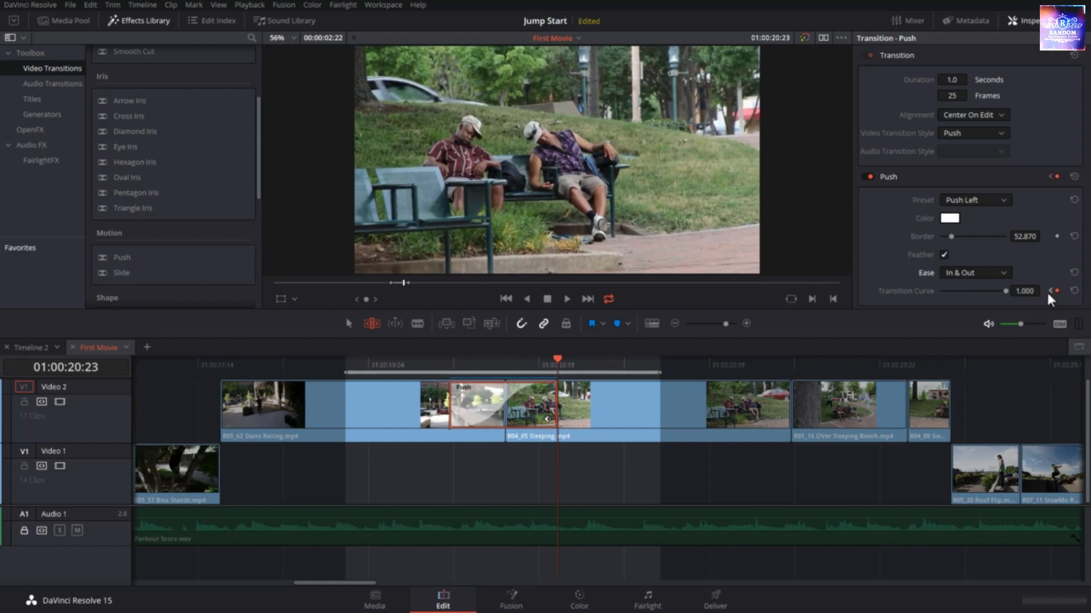
pyautogui.moveTo(473, 361); pyautogui.dragTo(449, 363)
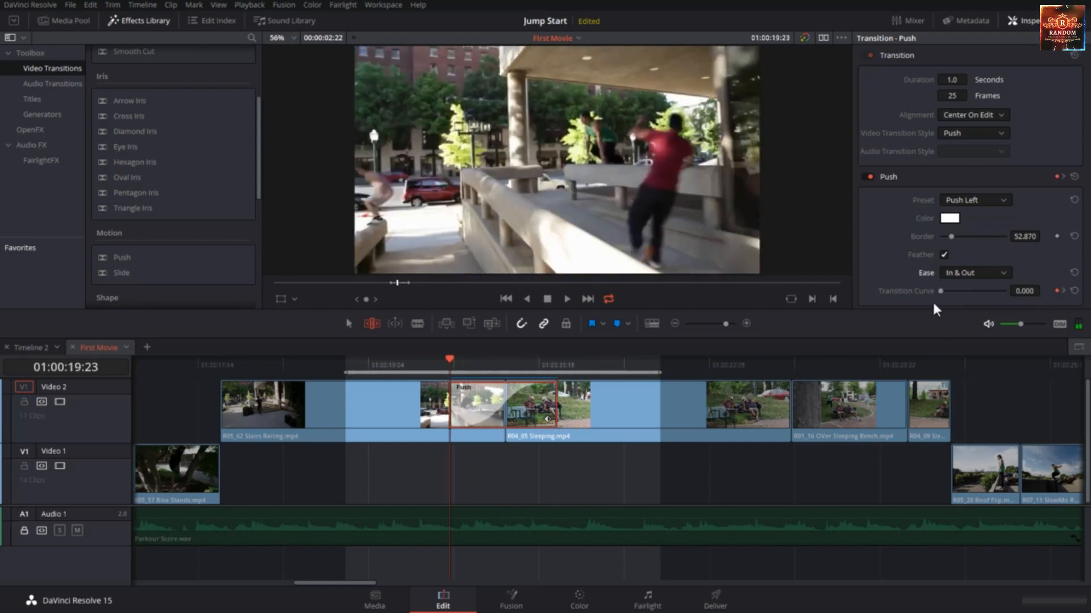
pyautogui.click(487, 366)
# Step: Try a Transition Curve value of 0.200 at 01:00:20:11 and play the Push transition from around 01:00:19:10
pyautogui.click(506, 366)
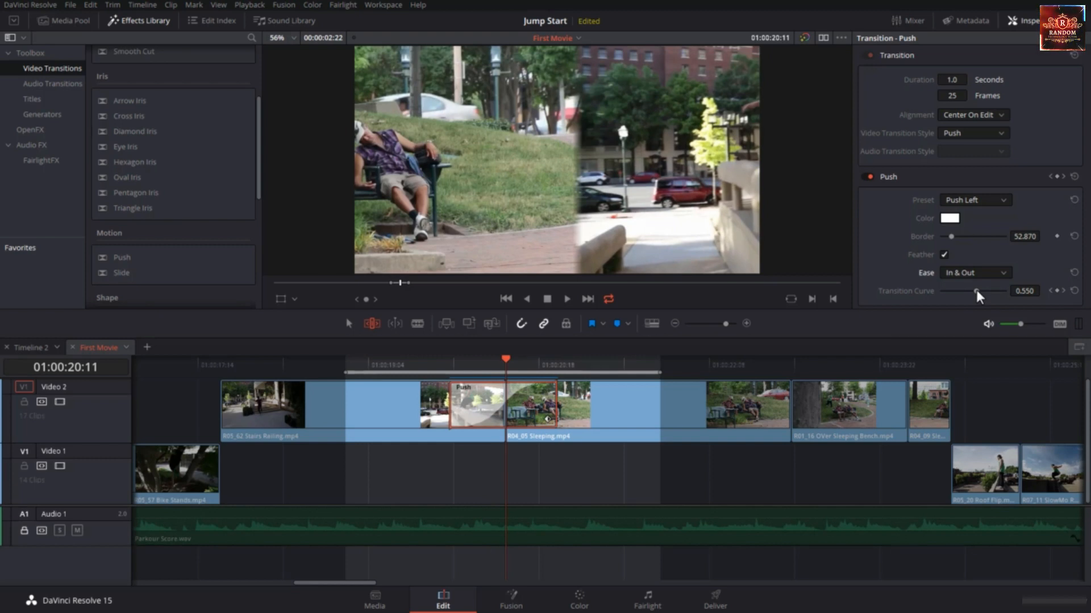
pyautogui.moveTo(976, 291); pyautogui.dragTo(952, 297)
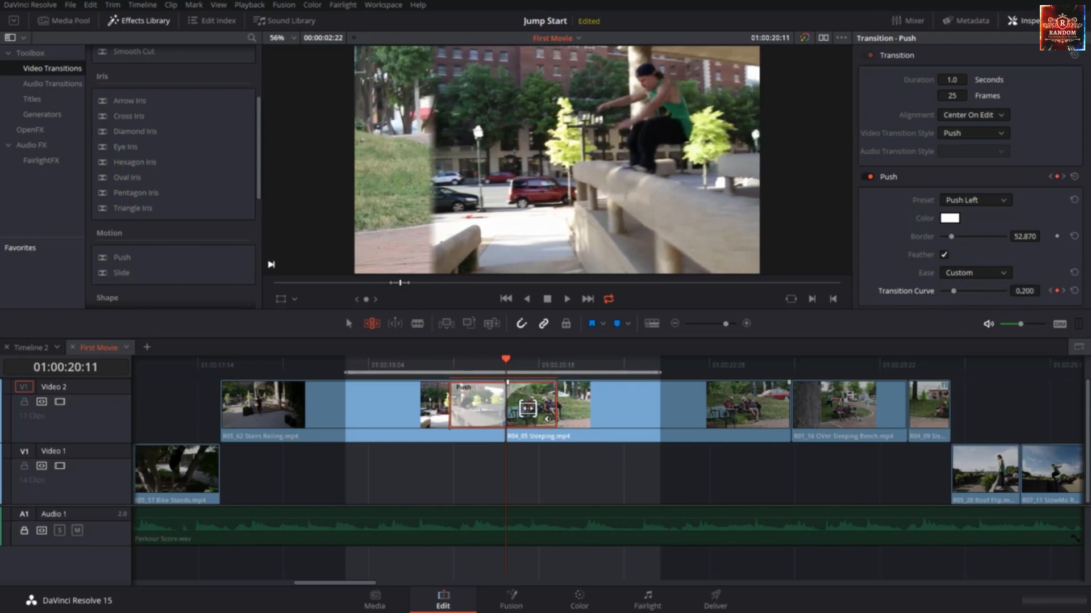
pyautogui.moveTo(506, 359); pyautogui.dragTo(568, 366)
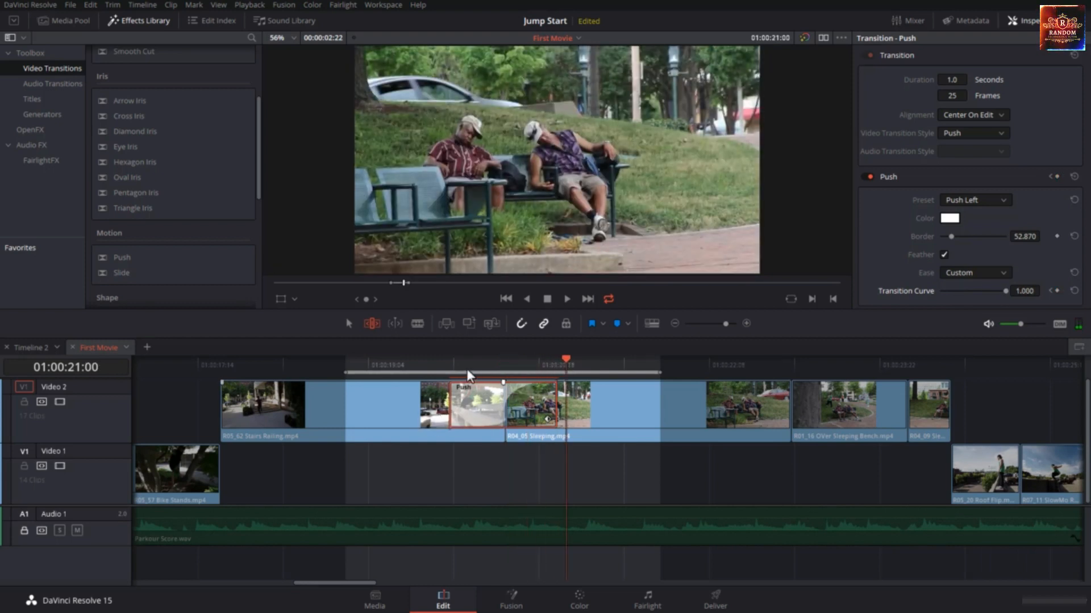
pyautogui.moveTo(465, 369); pyautogui.dragTo(396, 368)
pyautogui.press('Left')
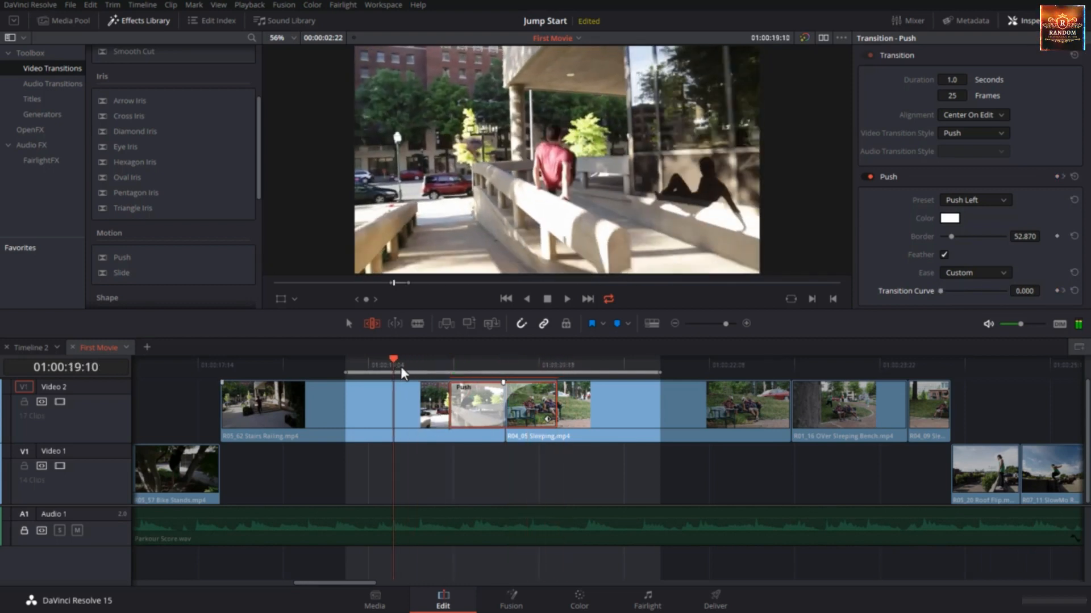
pyautogui.press('space')
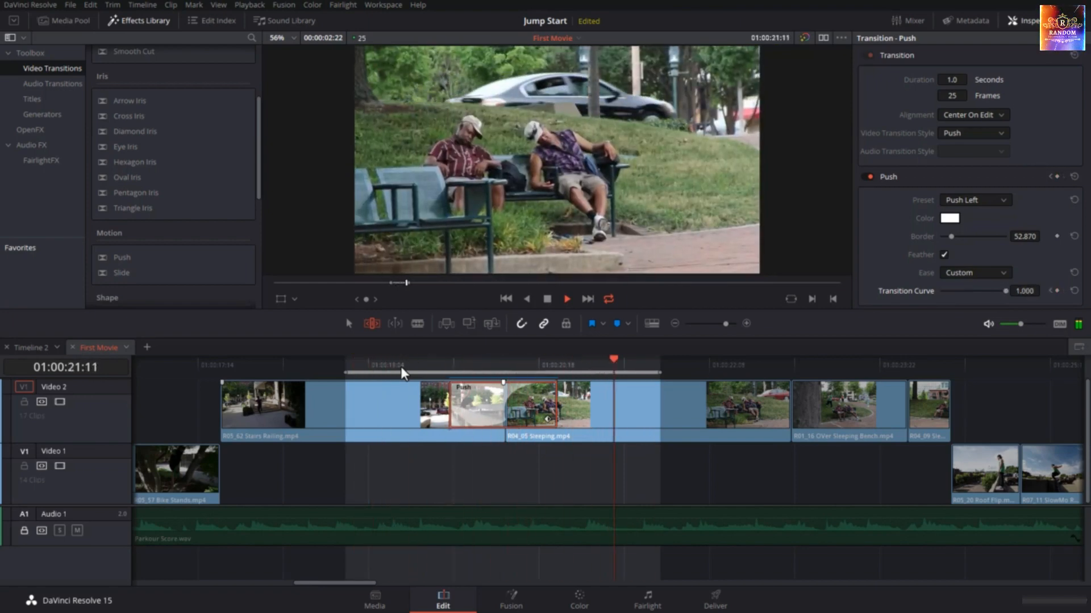
pyautogui.click(503, 359)
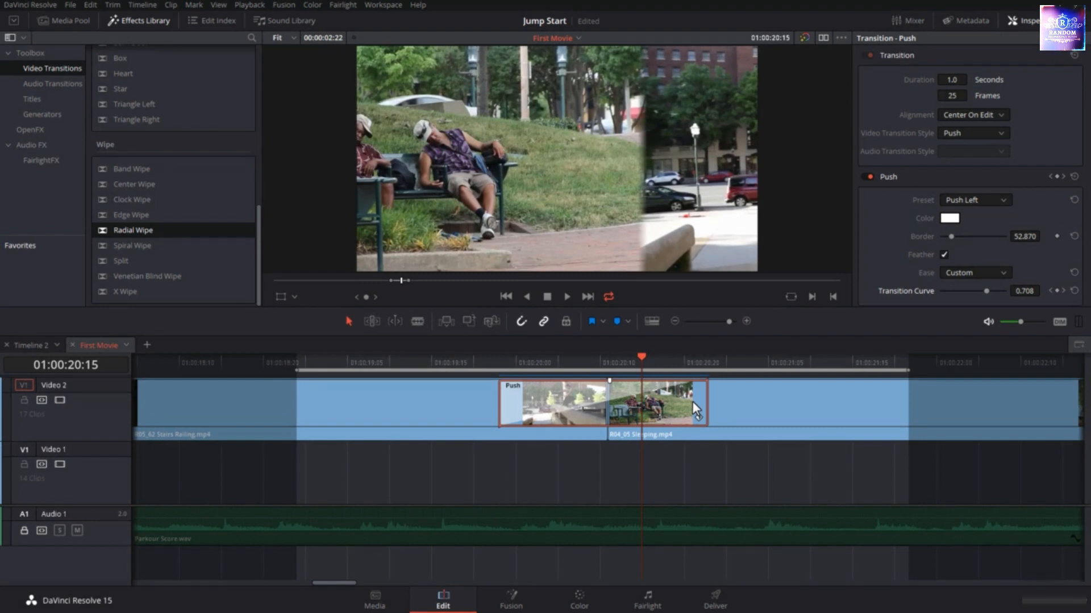
# Step: Reset the Push transition's Ease to None and show its keyframe track beneath it in the timeline
pyautogui.click(664, 407)
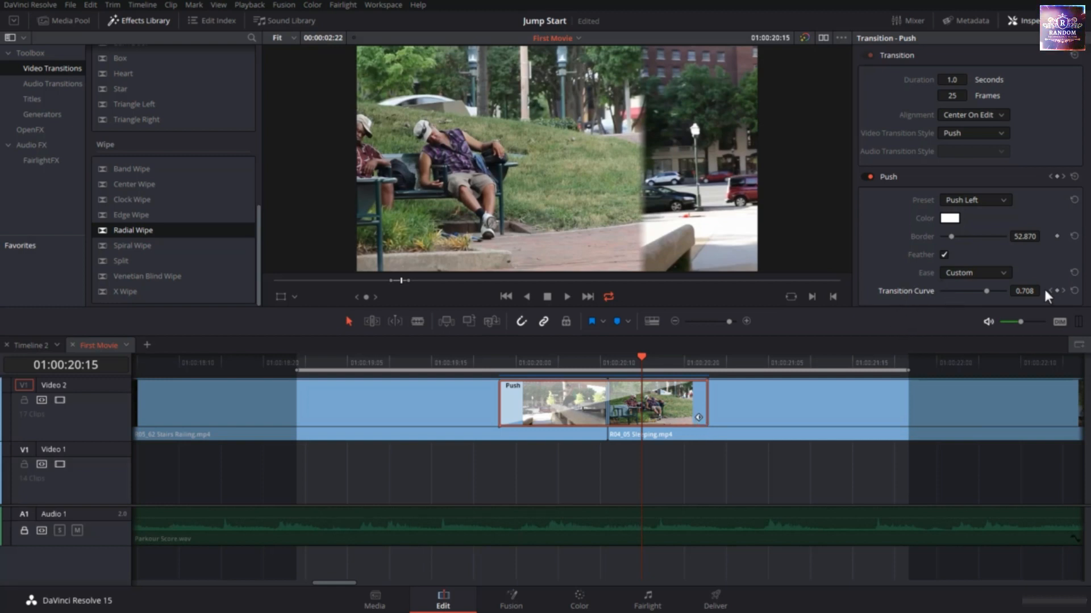
pyautogui.click(1074, 273)
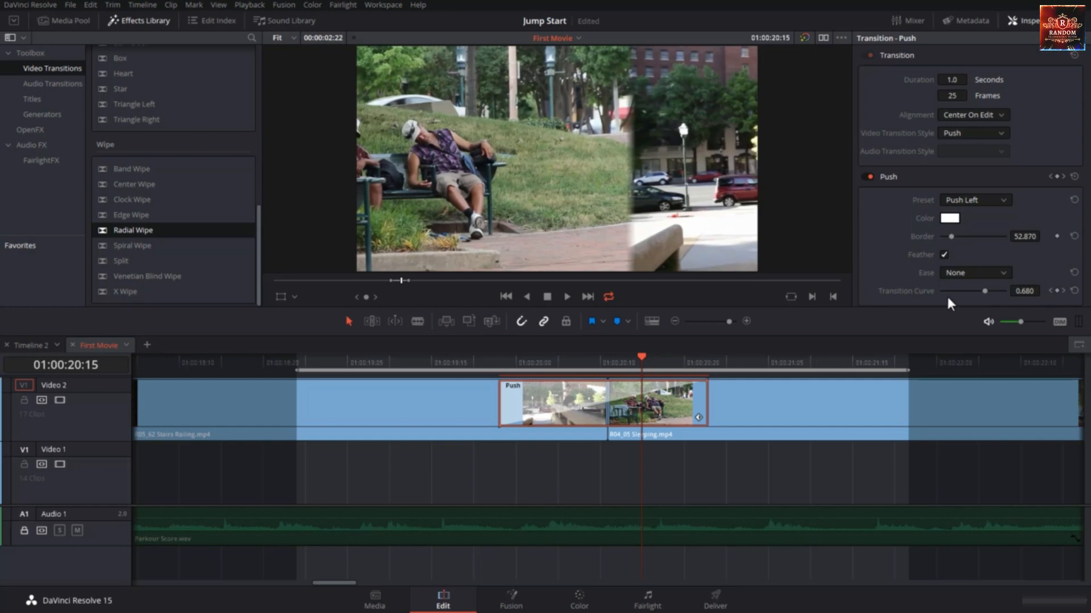
pyautogui.click(698, 418)
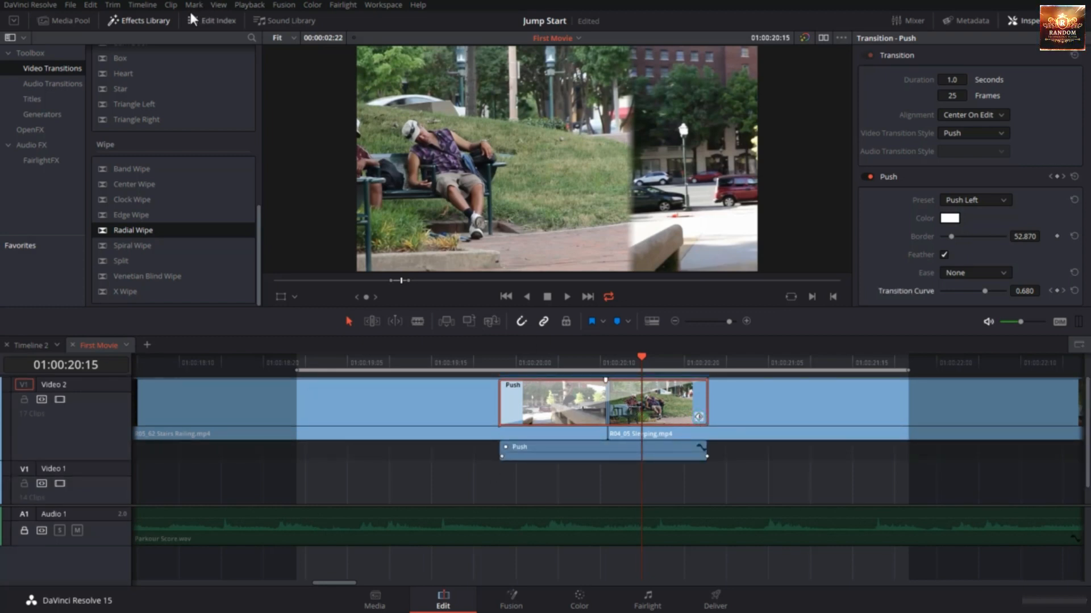
pyautogui.click(170, 5)
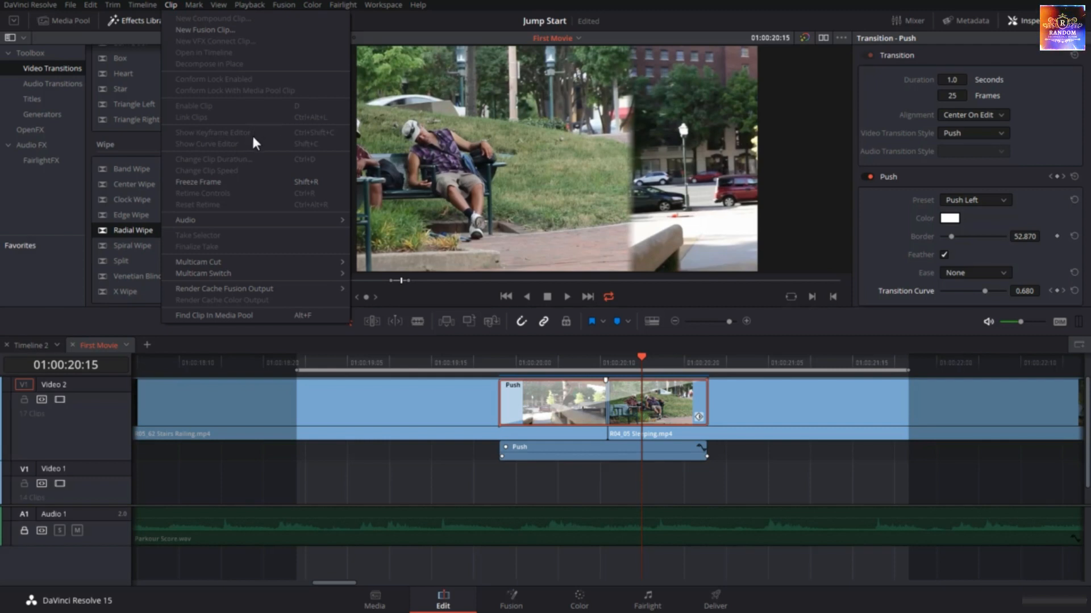
pyautogui.click(657, 416)
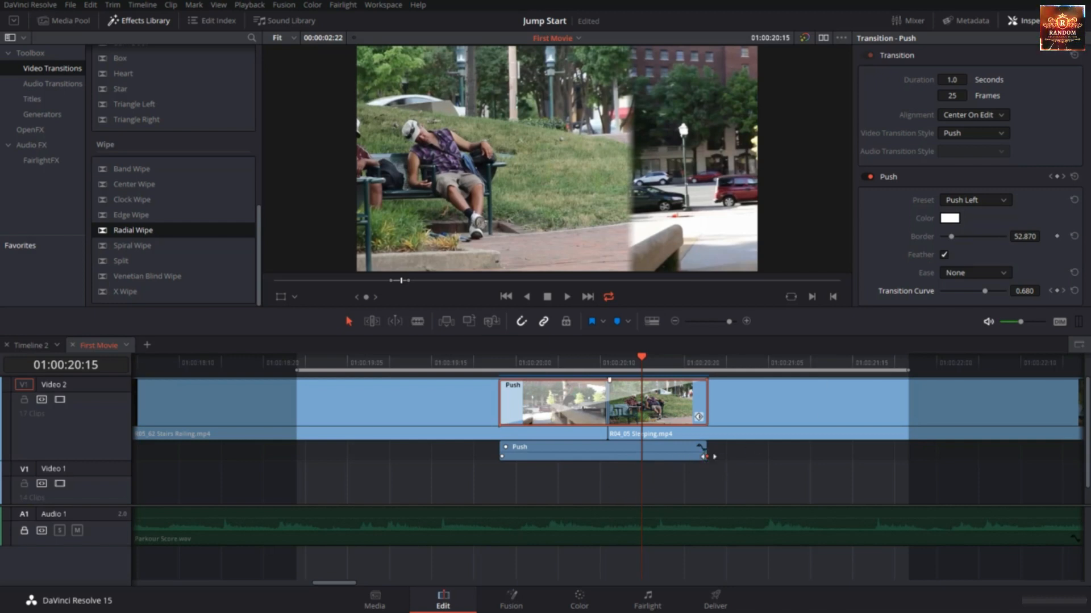
pyautogui.moveTo(704, 456)
pyautogui.mouseDown()
pyautogui.moveTo(609, 457)
pyautogui.moveTo(705, 457)
pyautogui.mouseUp()
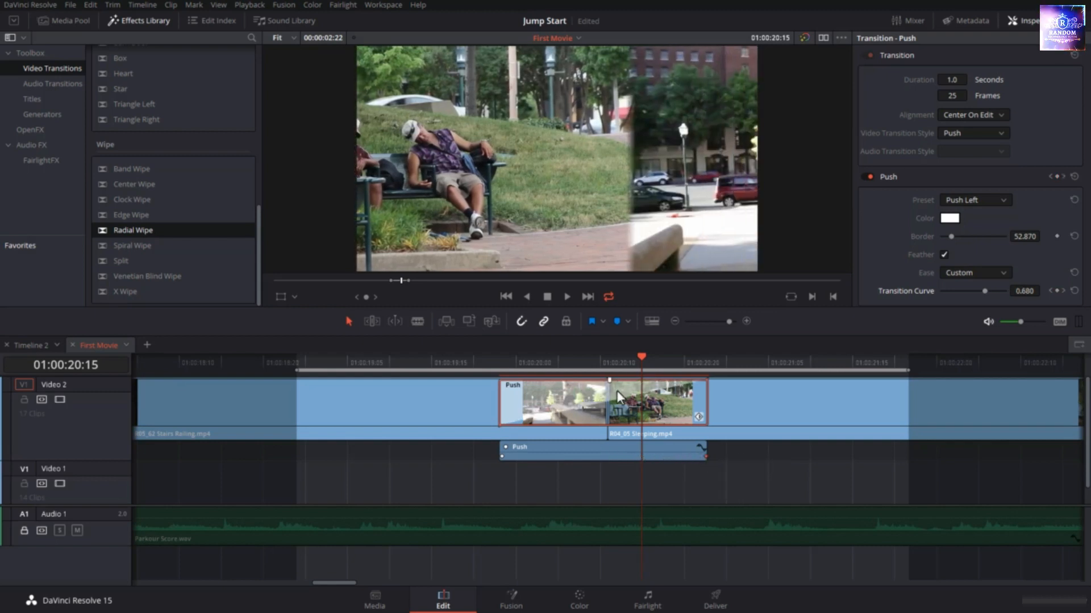
# Step: Add Transition Curve keyframes at 01:00:20:05 and 01:00:20:15, set the second to 0.280, and play the transition from 01:00:19:19
pyautogui.click(555, 362)
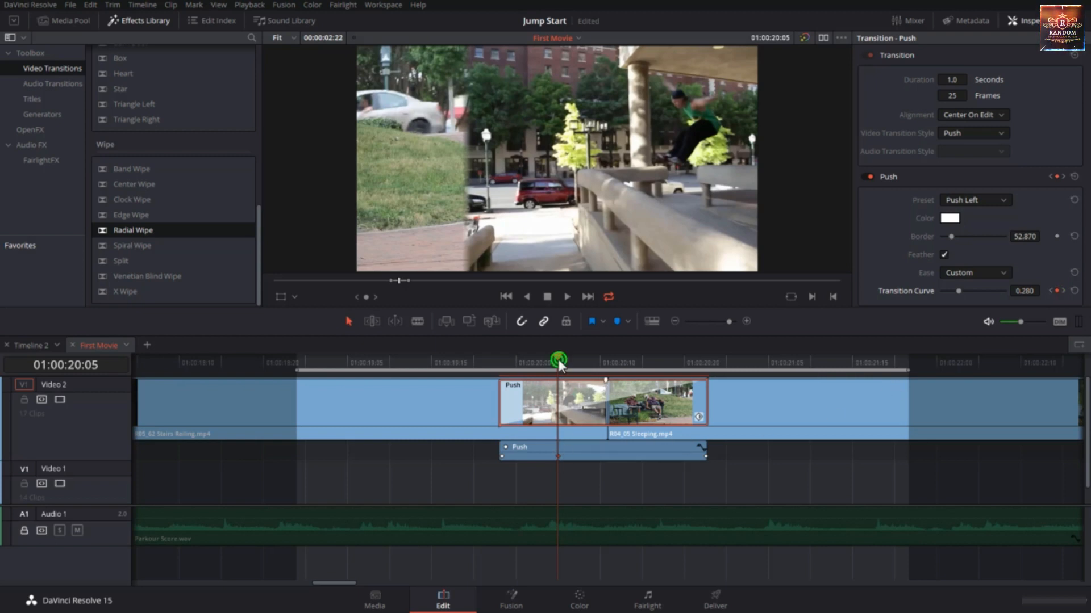
pyautogui.moveTo(558, 359); pyautogui.dragTo(640, 371)
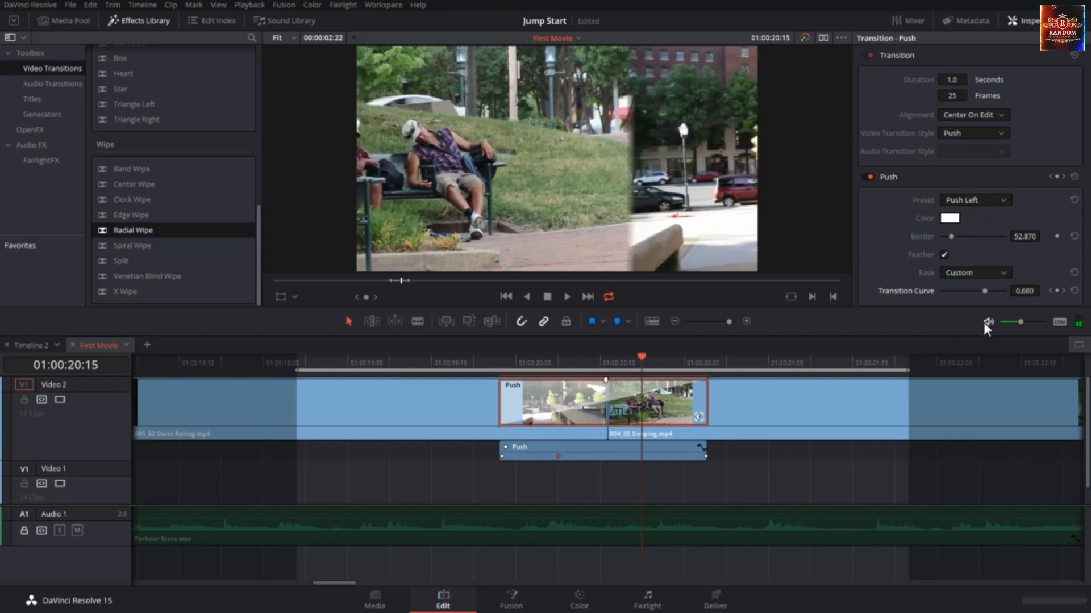
pyautogui.click(1057, 290)
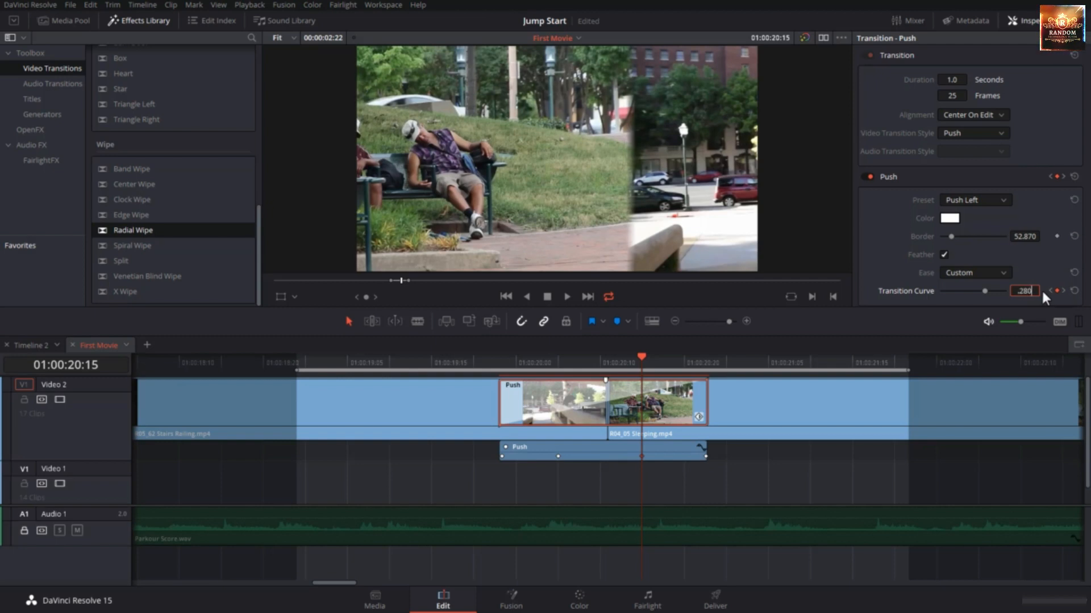
pyautogui.write('.280')
pyautogui.press('Return')
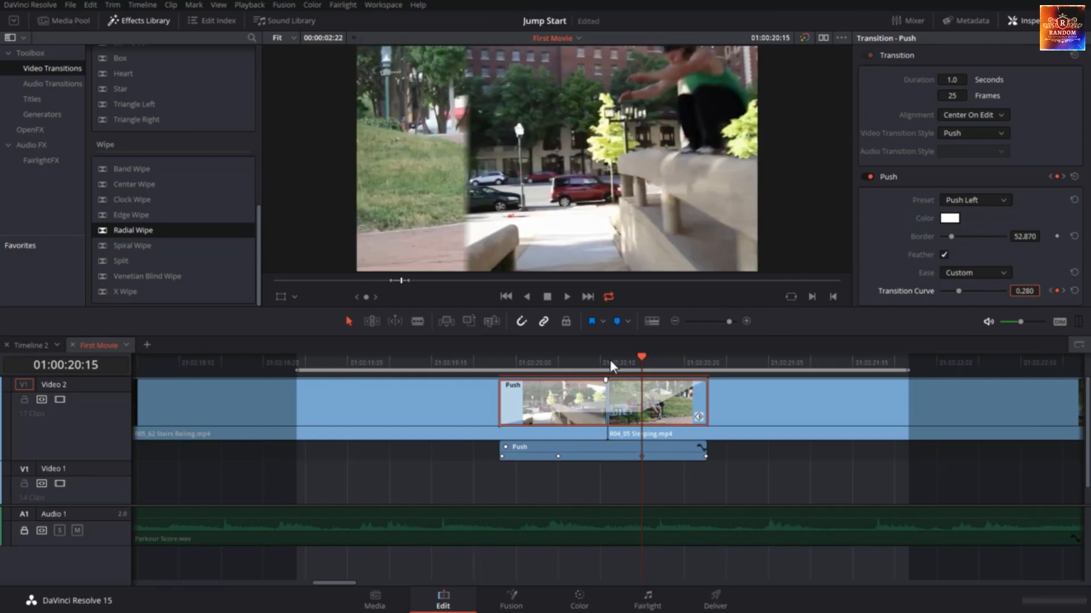
pyautogui.moveTo(558, 362); pyautogui.dragTo(466, 394)
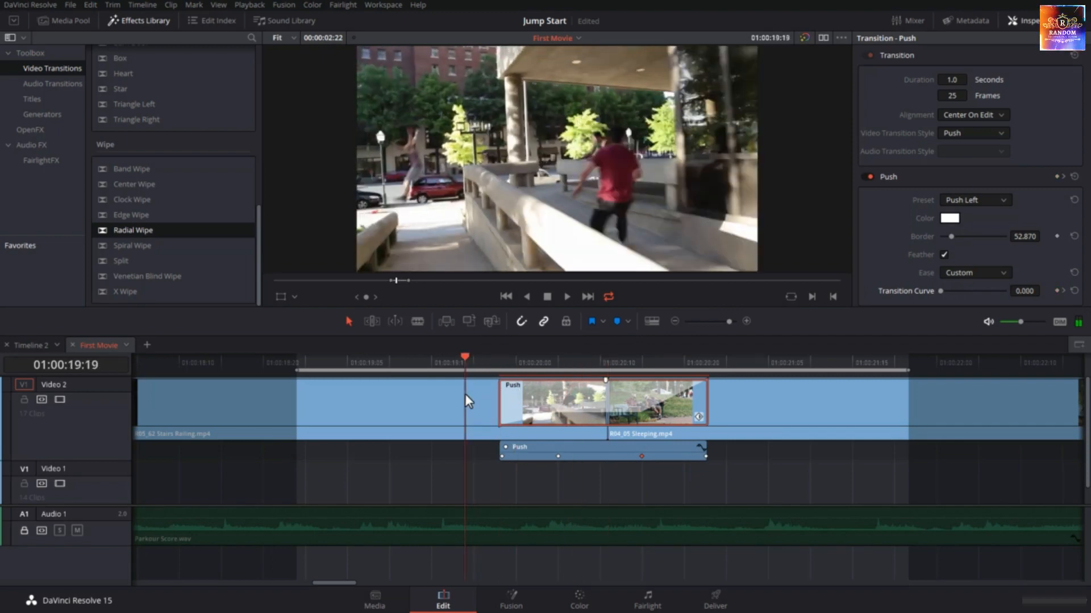
pyautogui.press('/')
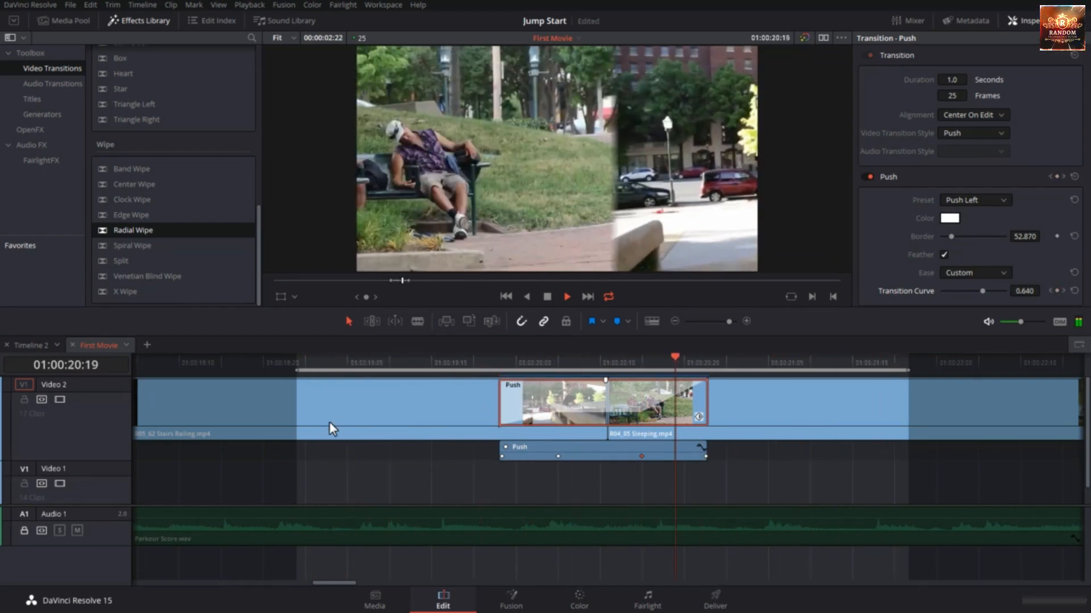
# Step: Add a Transition Curve keyframe of 0.000 at 01:00:20:10, between the two existing holds, and play through the Push transition
pyautogui.click(584, 366)
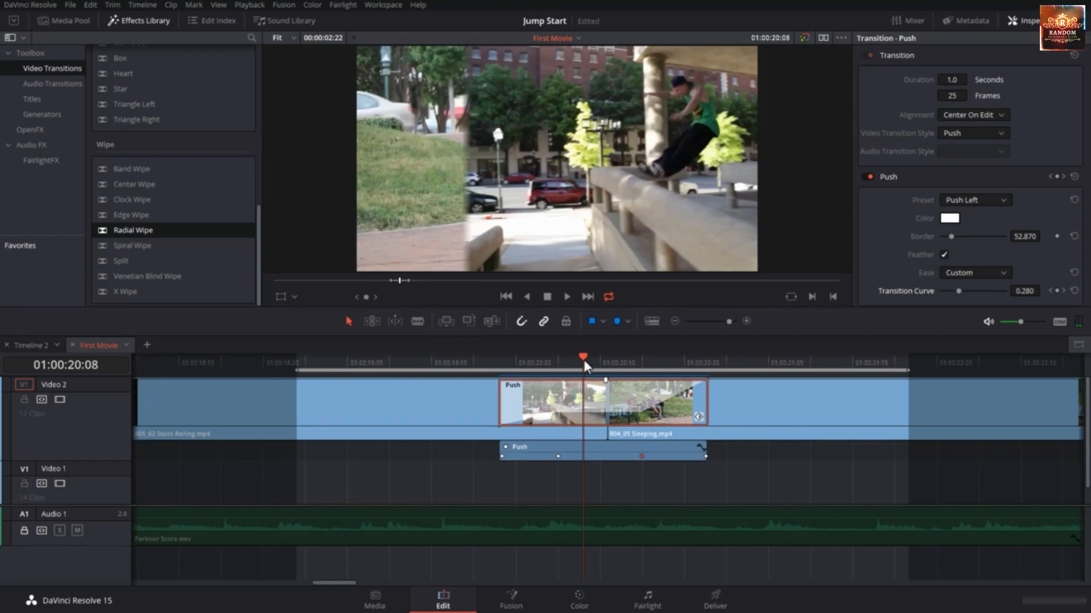
pyautogui.click(608, 368)
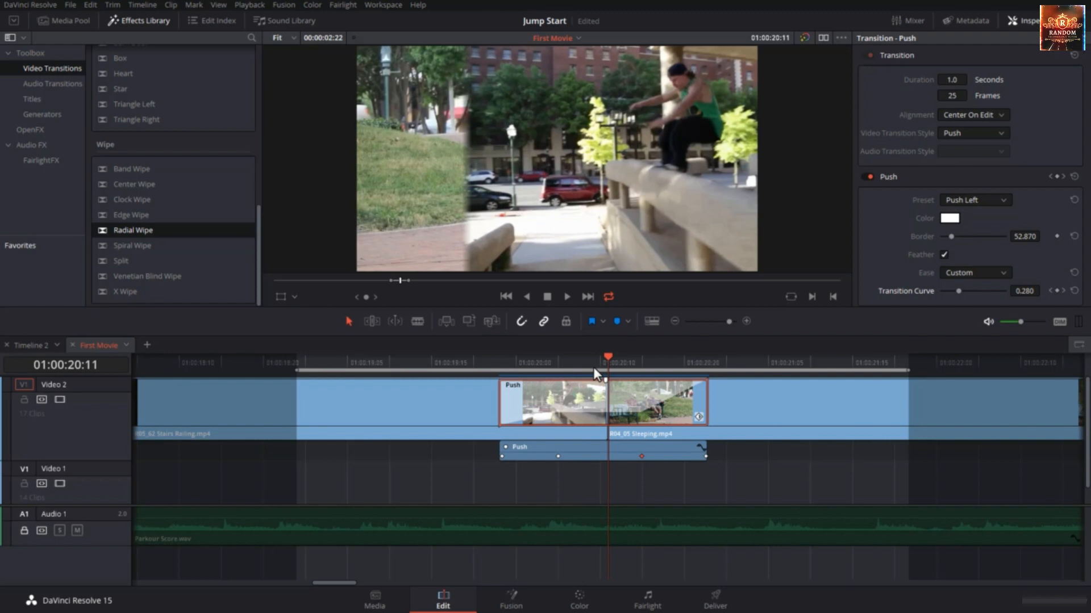
pyautogui.click(593, 367)
pyautogui.press('Right')
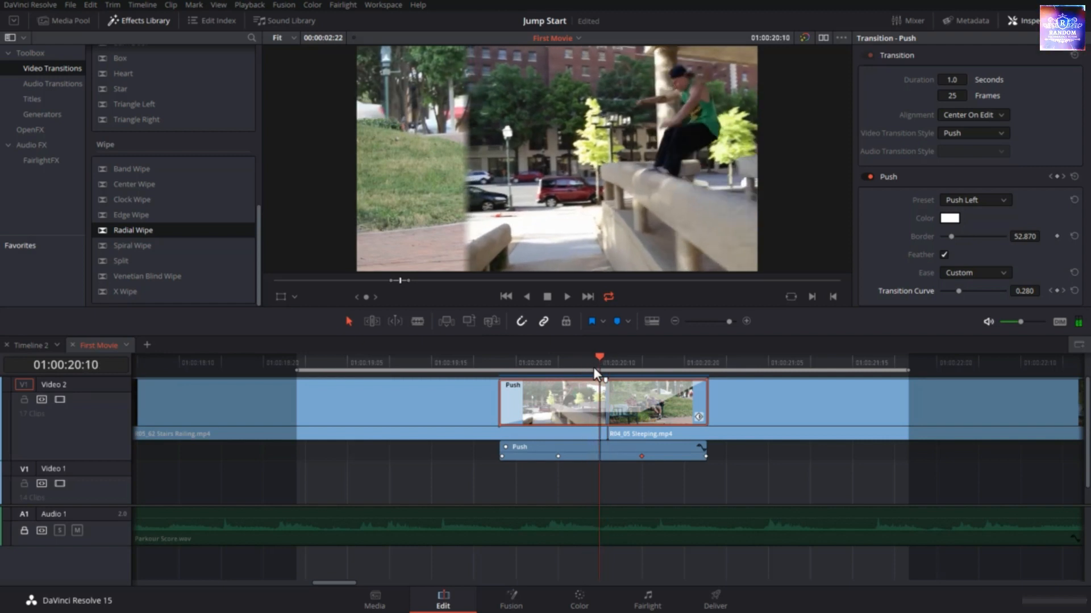
pyautogui.click(1056, 290)
pyautogui.moveTo(1029, 291); pyautogui.dragTo(980, 291)
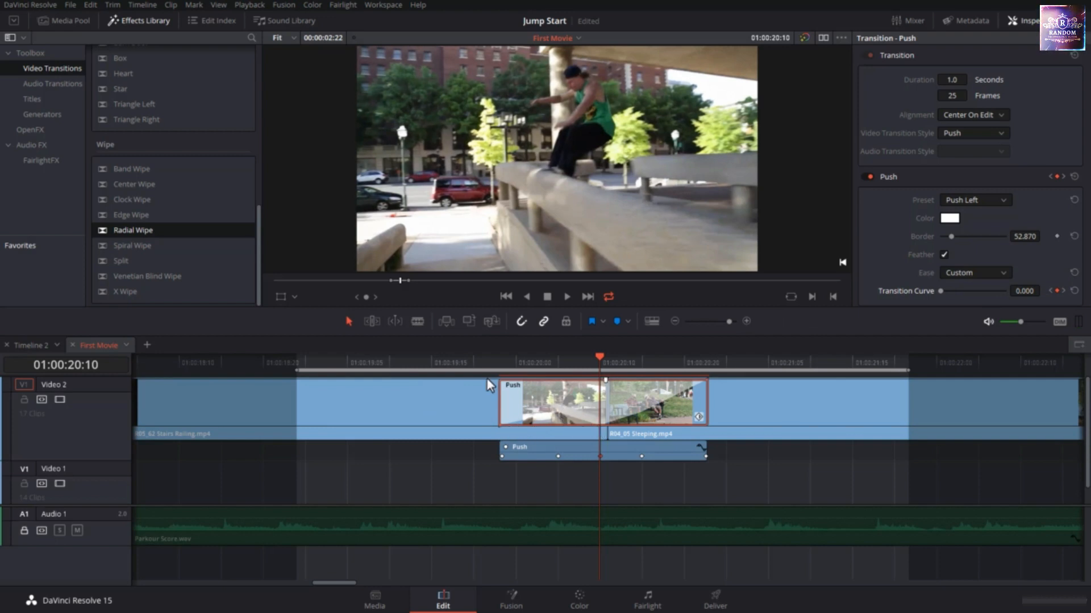
pyautogui.click(383, 362)
pyautogui.press('space')
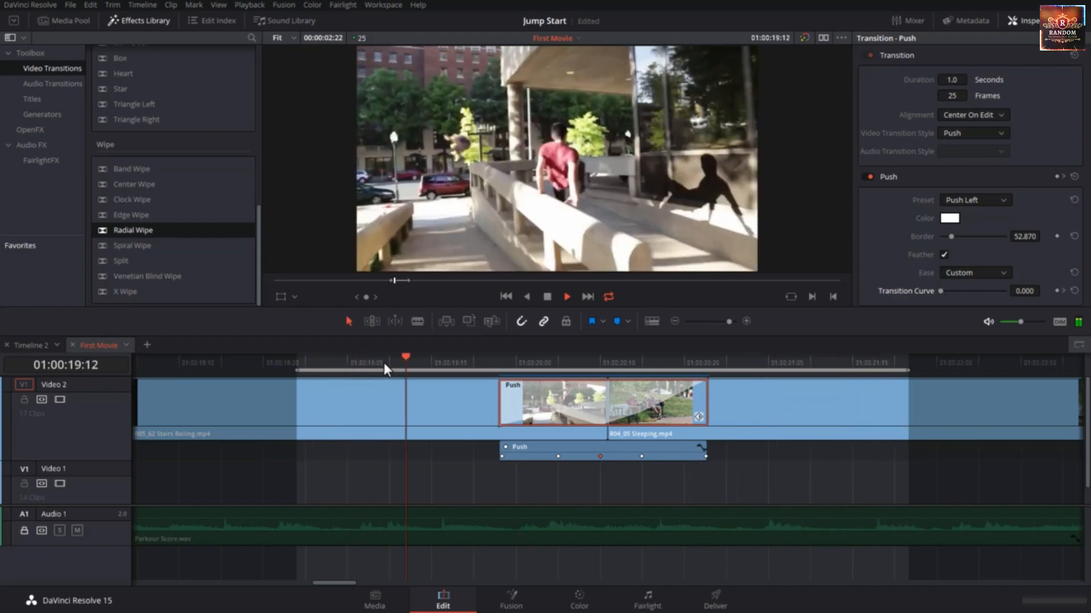
pyautogui.press('space')
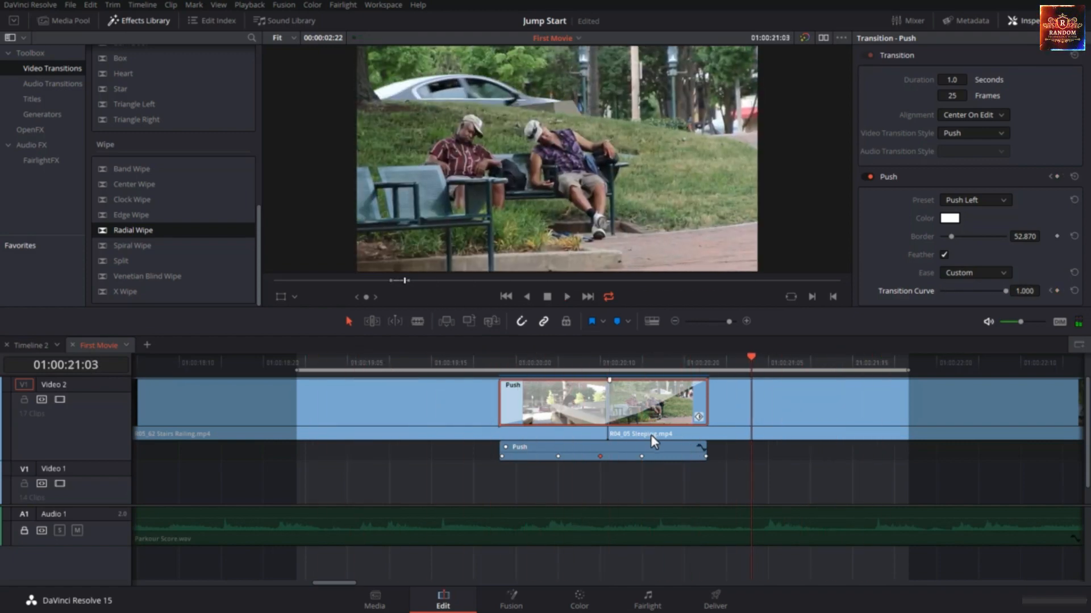
# Step: Step through the Push transition's keyframes at 01:00:20:05, 01:00:20:10 and 01:00:20:15, and select the one at 01:00:20:10
pyautogui.moveTo(731, 372); pyautogui.dragTo(561, 405)
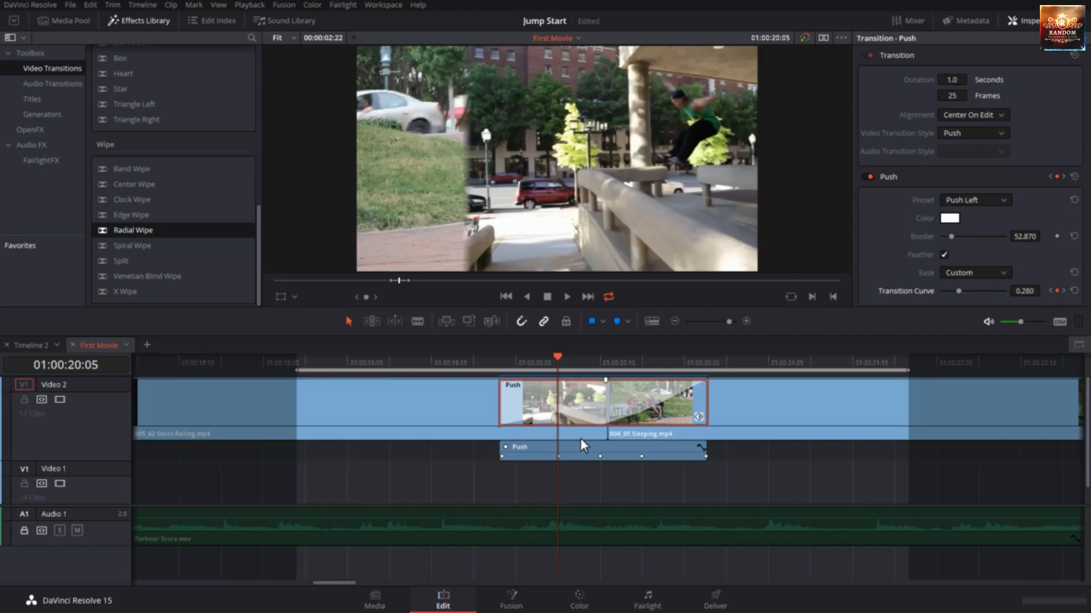
pyautogui.scroll(3, 581, 440)
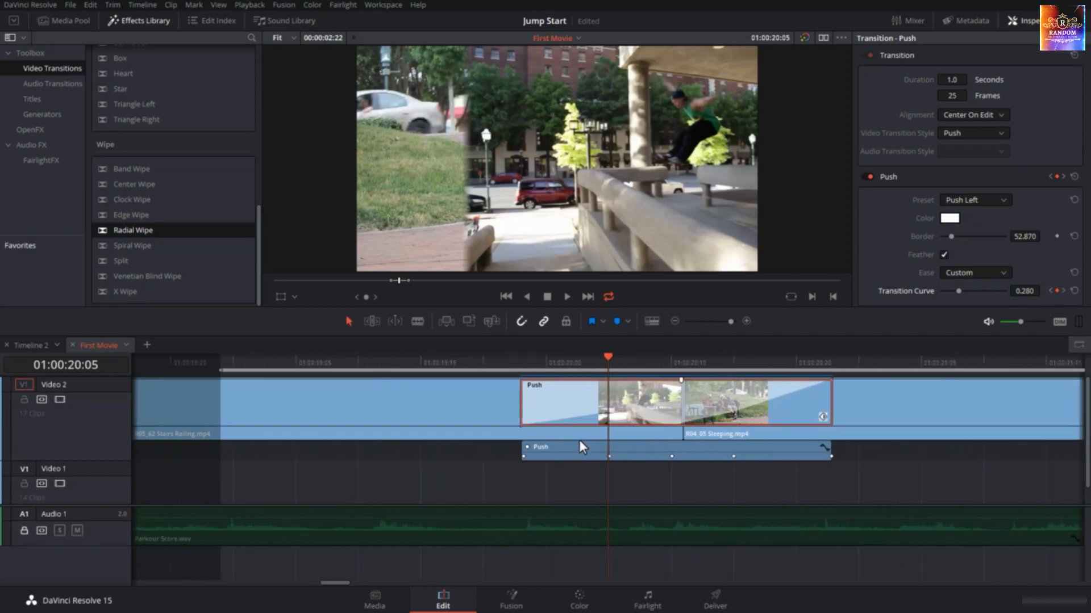
pyautogui.scroll(2, 707, 460)
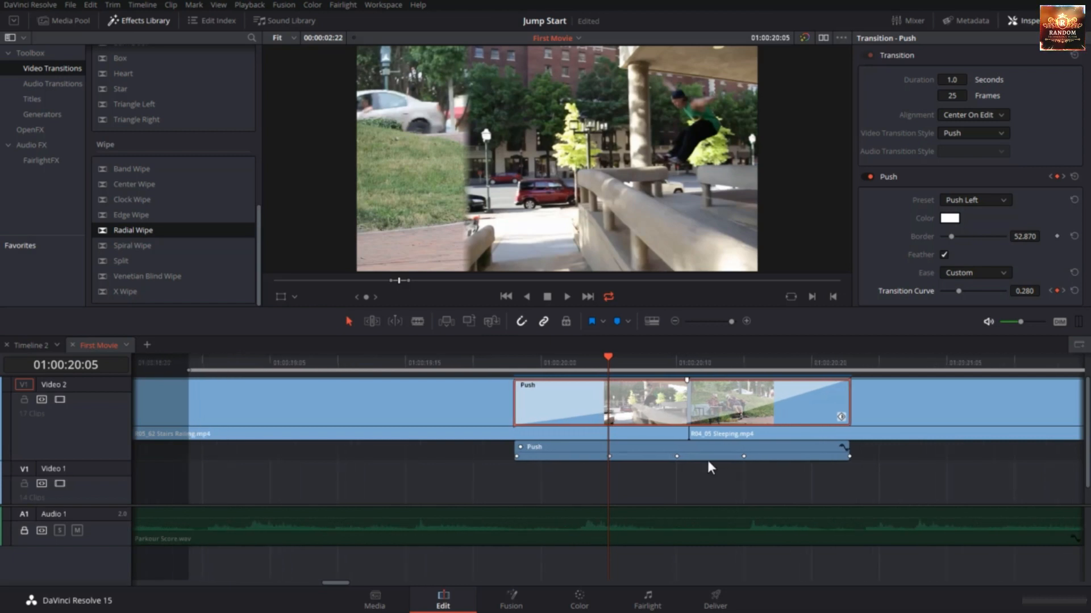
pyautogui.click(1063, 292)
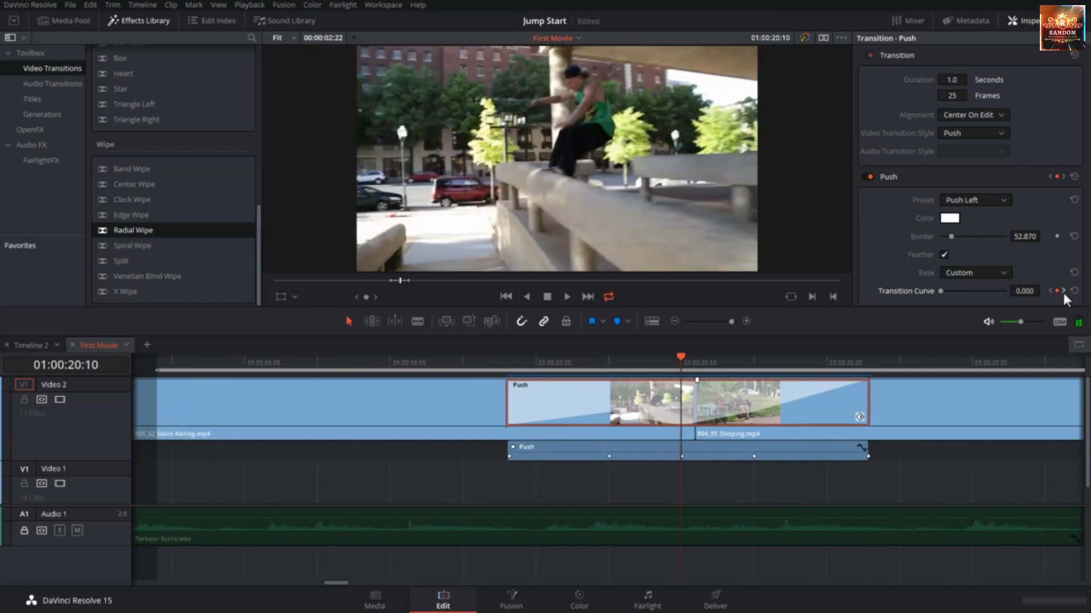
pyautogui.click(1062, 292)
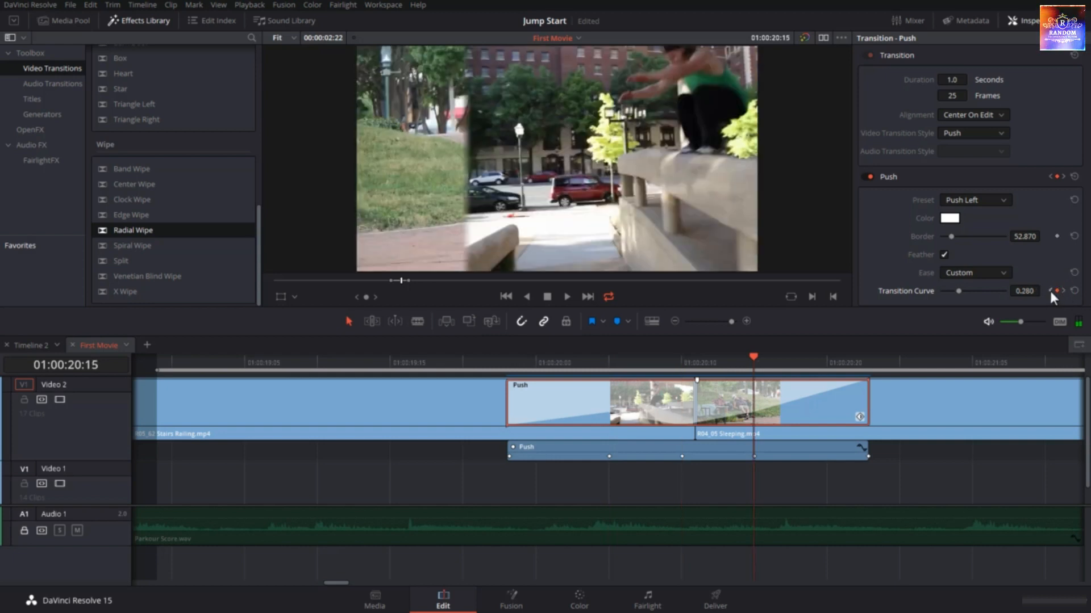
pyautogui.click(1049, 291)
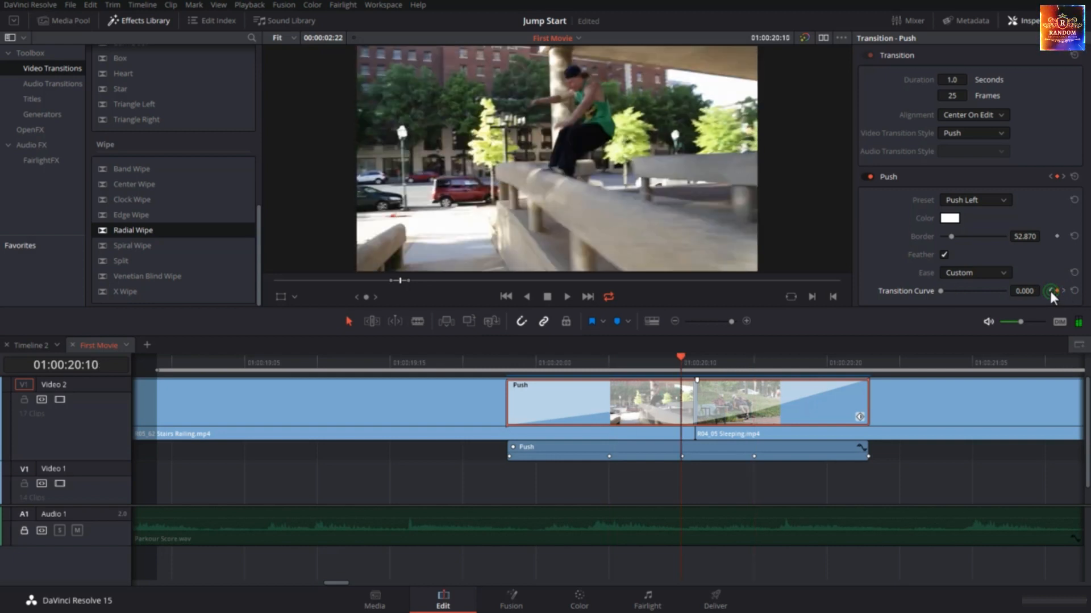
pyautogui.click(682, 456)
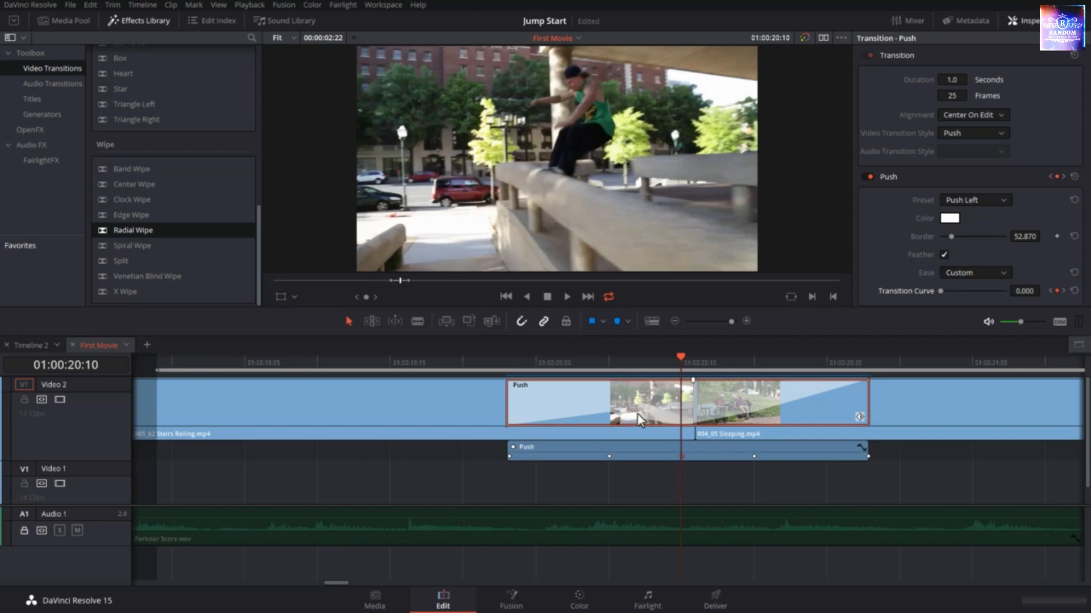
# Step: Remove the Push transition's Transition Curve keyframes at 01:00:20:10 and 01:00:20:15, and return to the keyframe at 01:00:20:05
pyautogui.click(1056, 290)
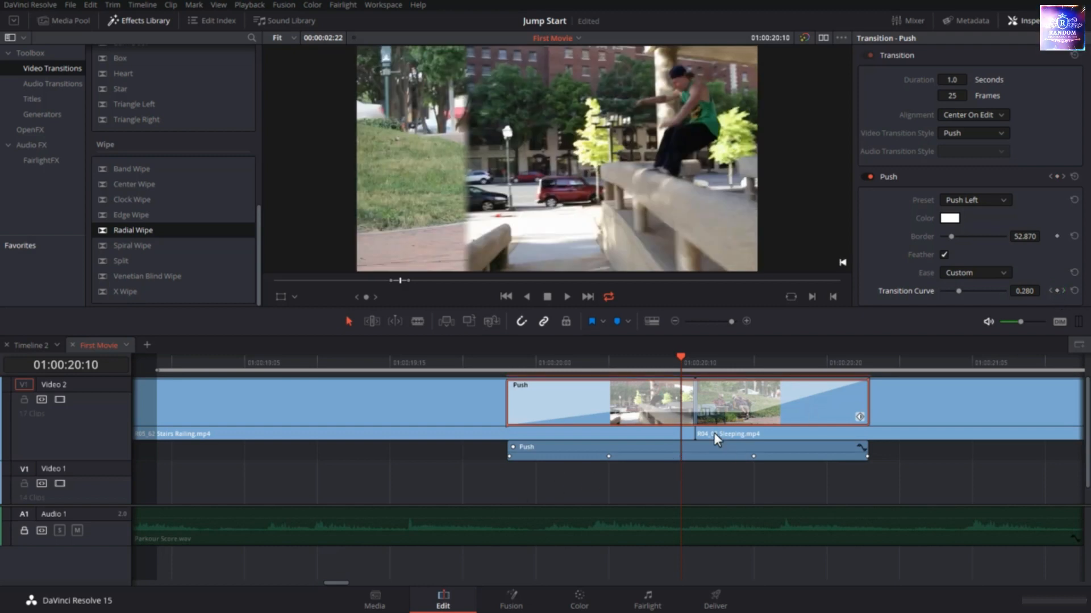
pyautogui.click(1063, 291)
pyautogui.click(1057, 290)
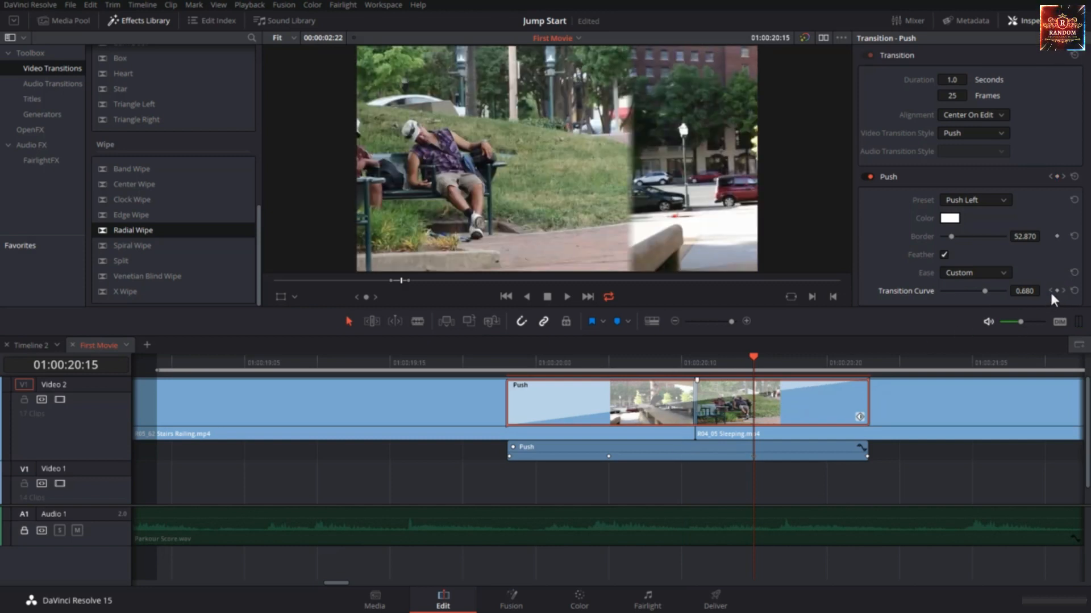
pyautogui.click(1051, 291)
pyautogui.click(1055, 290)
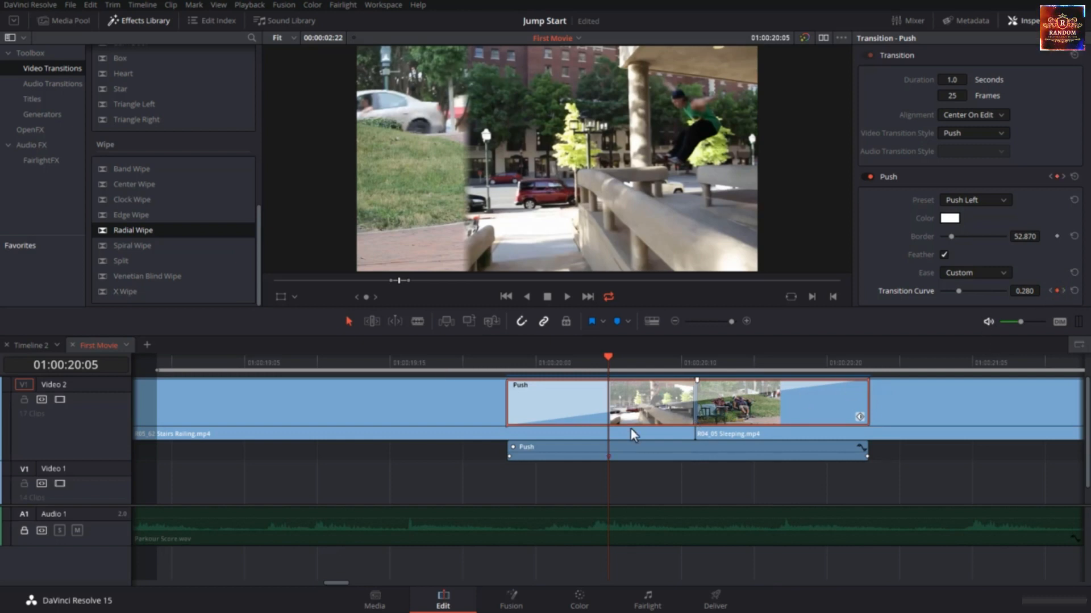
# Step: Add a Transition Curve keyframe of 0.28 at 01:00:20:15 and play through the Push transition
pyautogui.click(752, 362)
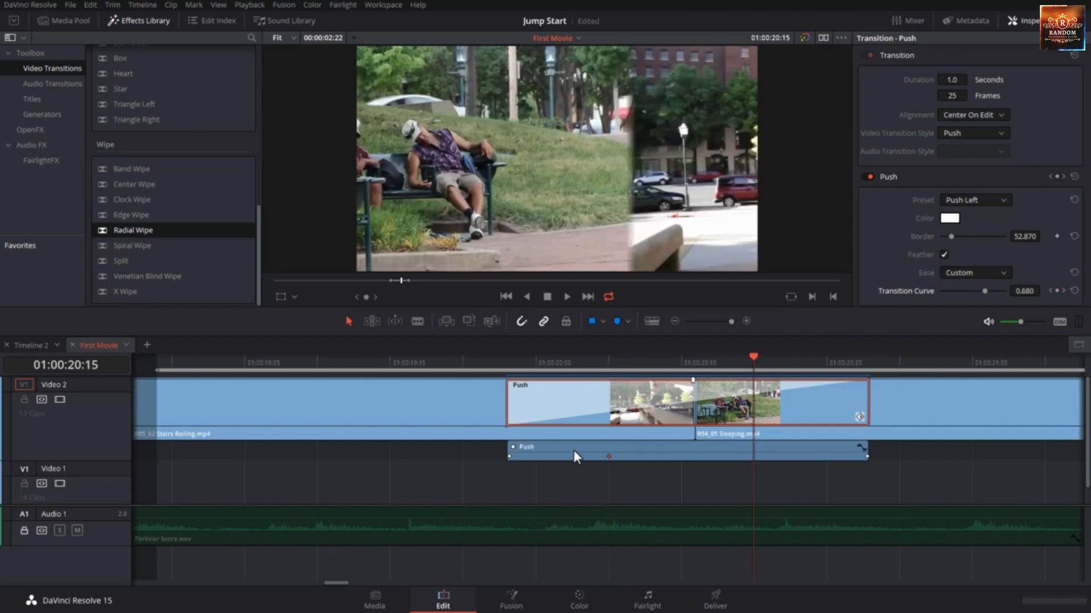
pyautogui.click(1057, 291)
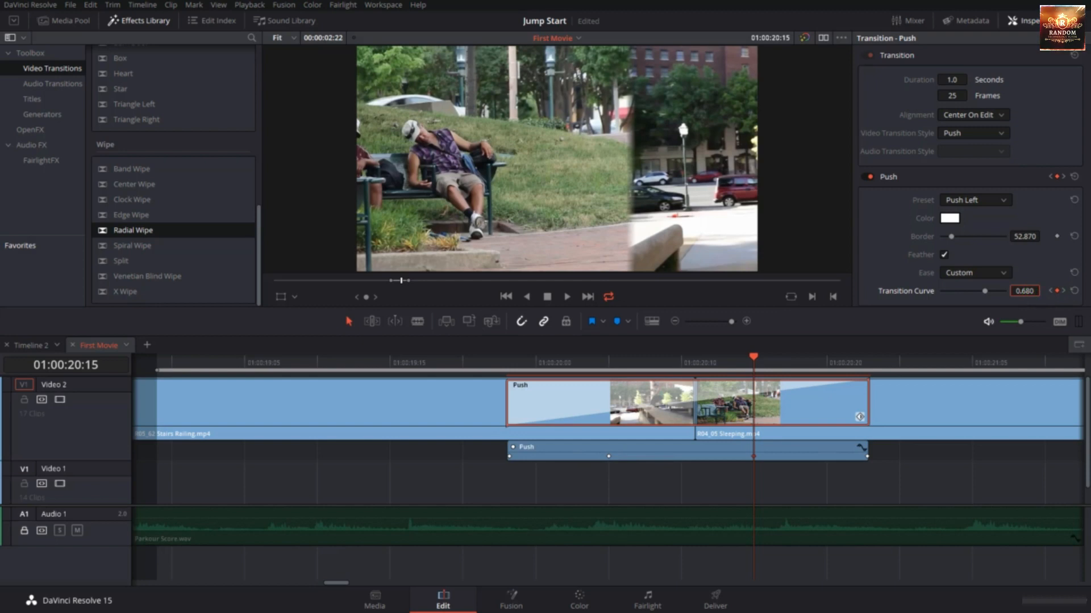
pyautogui.write('0.2')
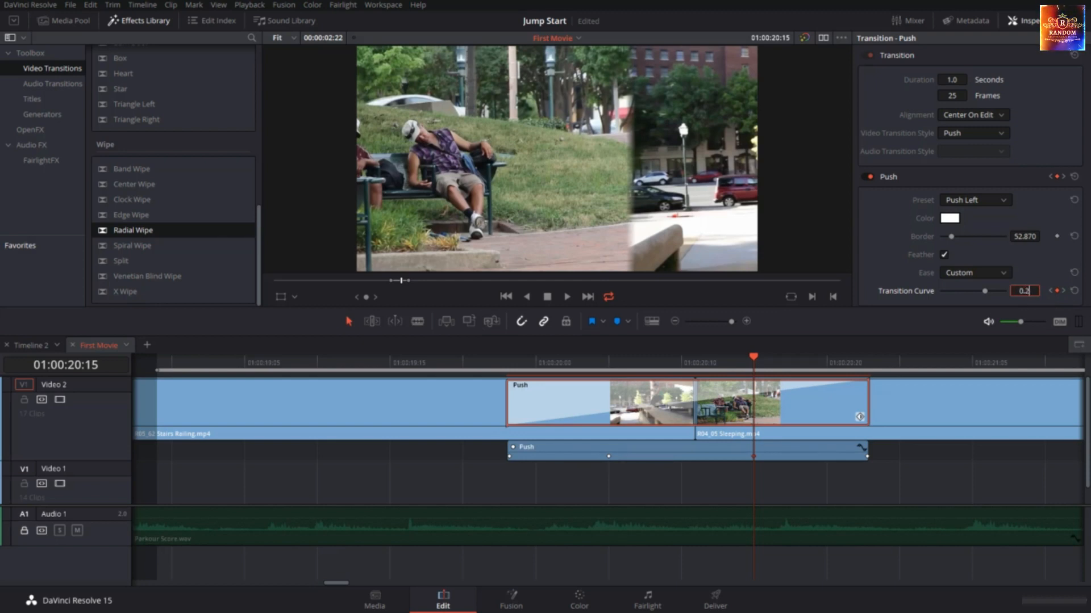
pyautogui.write('8')
pyautogui.press('Return')
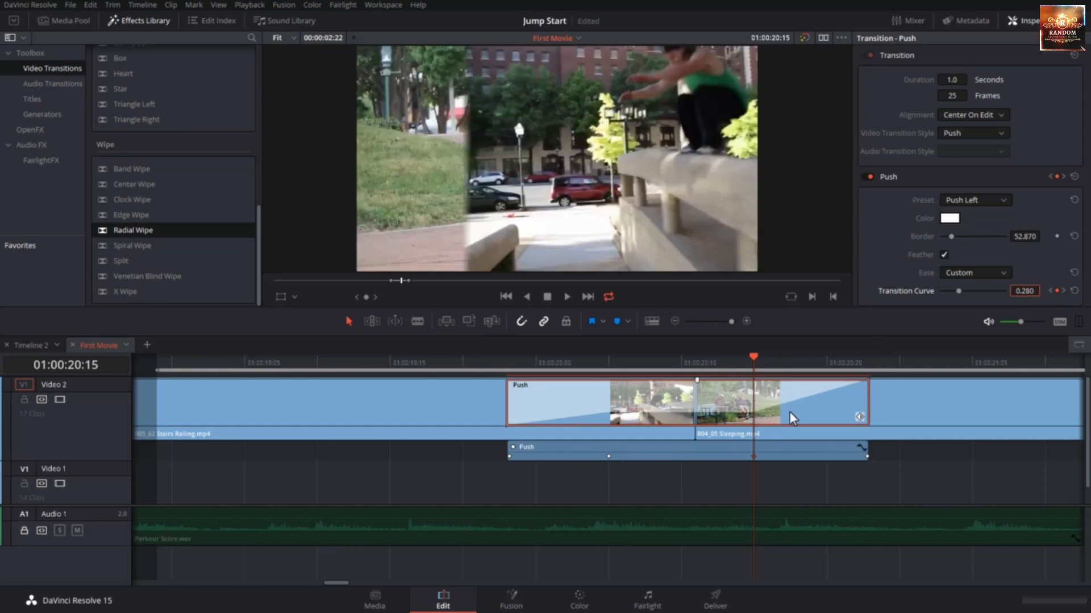
pyautogui.moveTo(537, 363); pyautogui.dragTo(514, 366)
pyautogui.press('space')
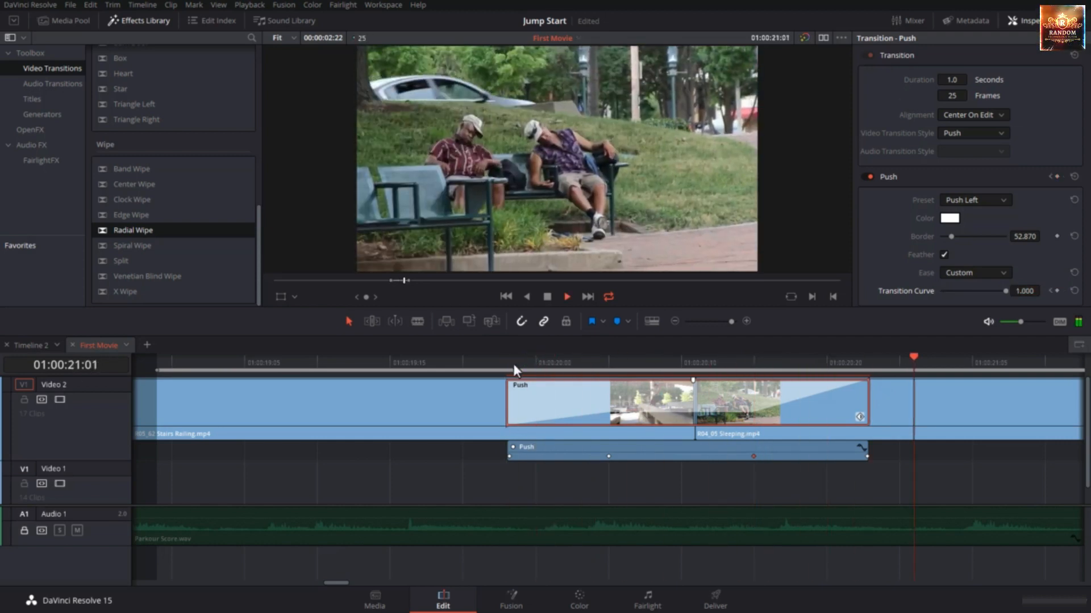
# Step: Park the playhead on the Stairs Railing–Sleeping cut, change the video transition style to Radial Wipe, and show its keyframe track
pyautogui.click(571, 364)
pyautogui.press('Up')
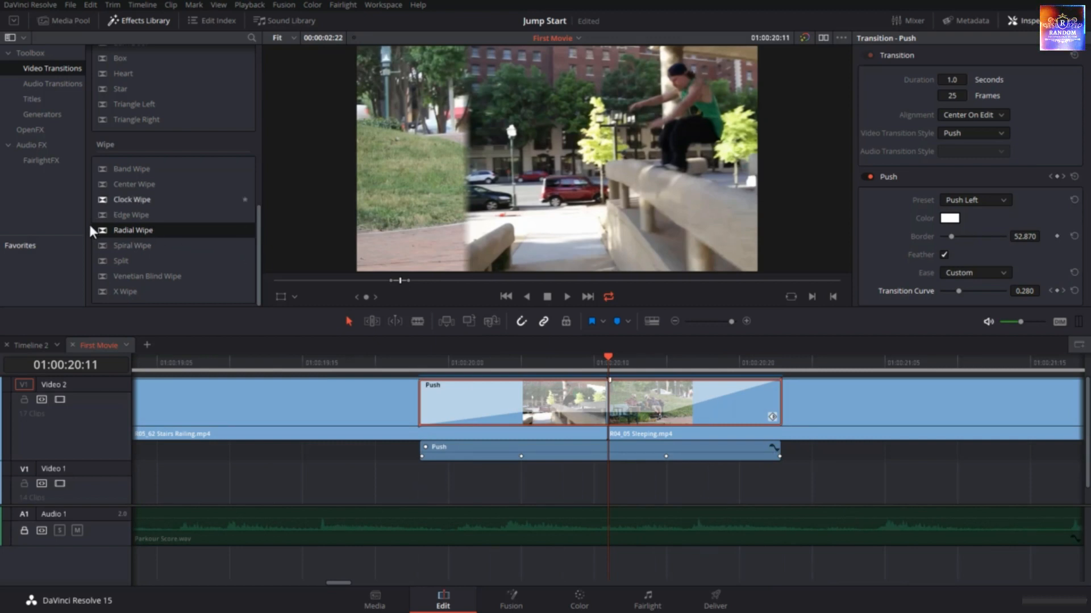
pyautogui.click(128, 229)
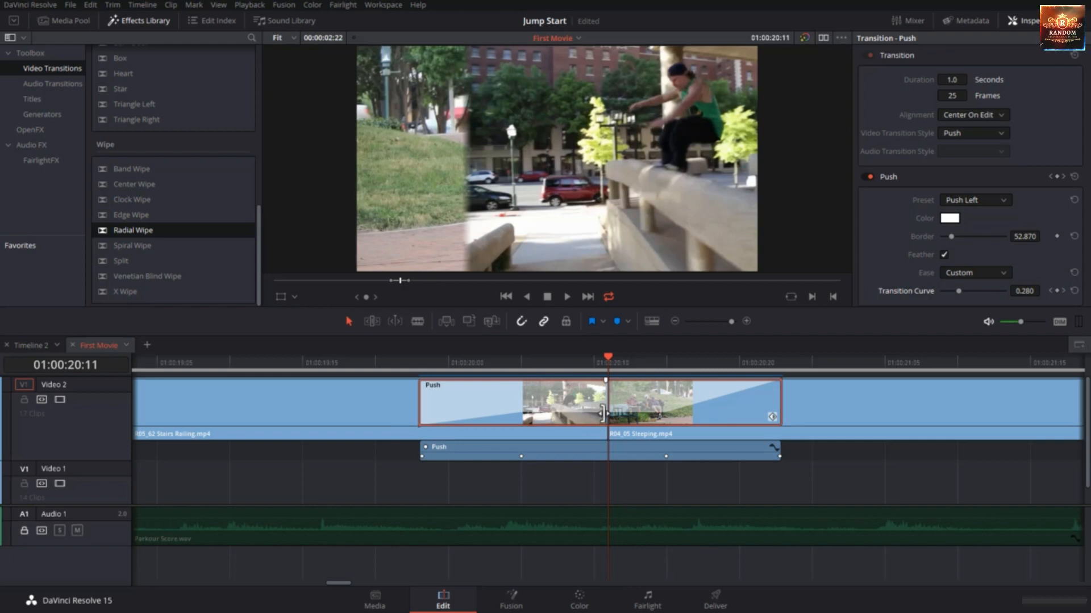
pyautogui.click(963, 132)
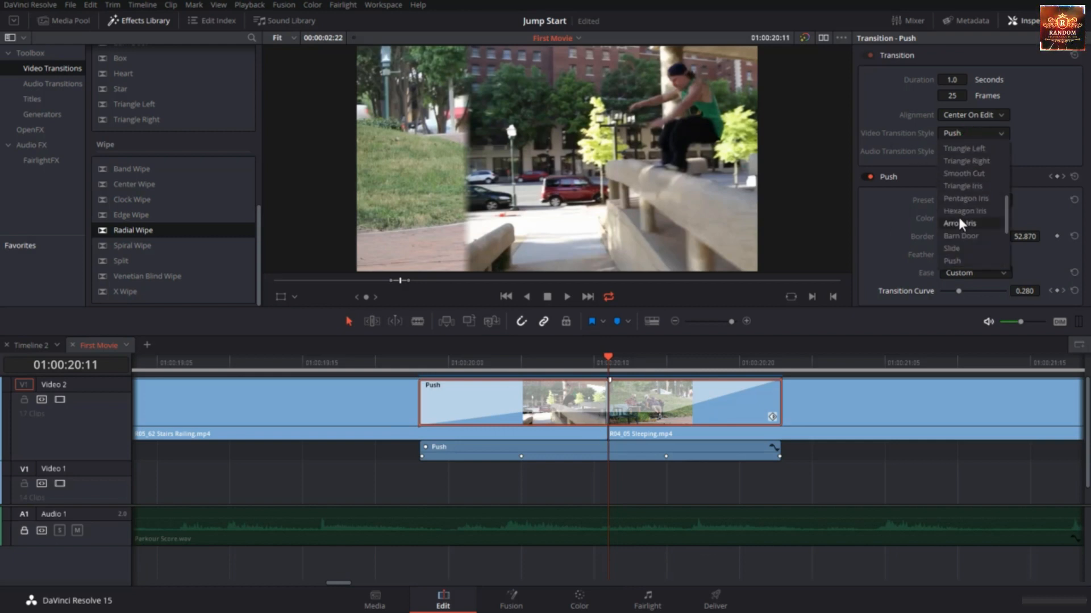
pyautogui.scroll(-3, 959, 218)
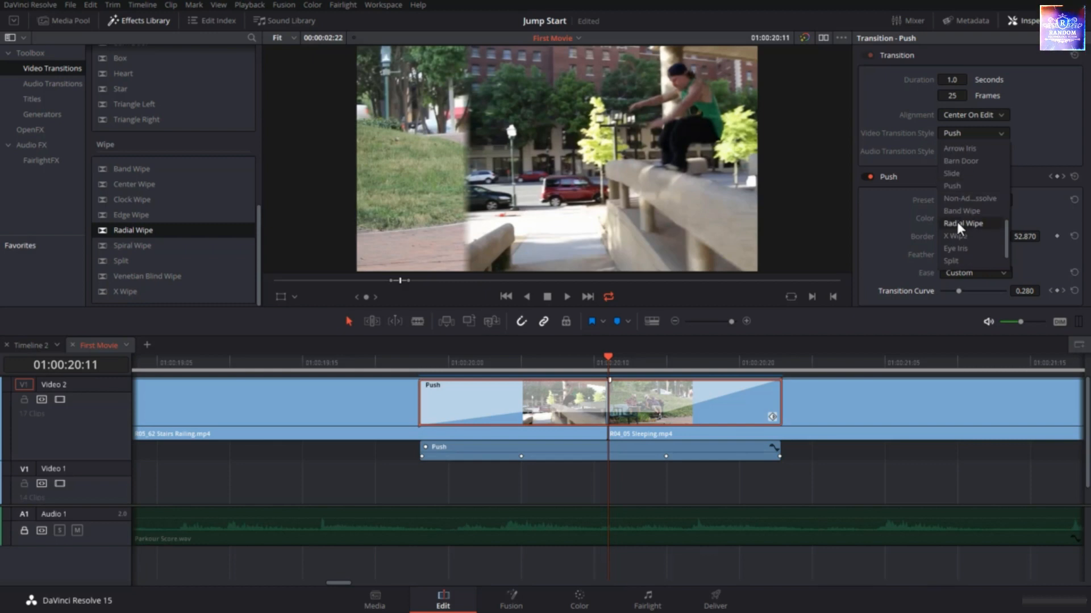
pyautogui.click(952, 223)
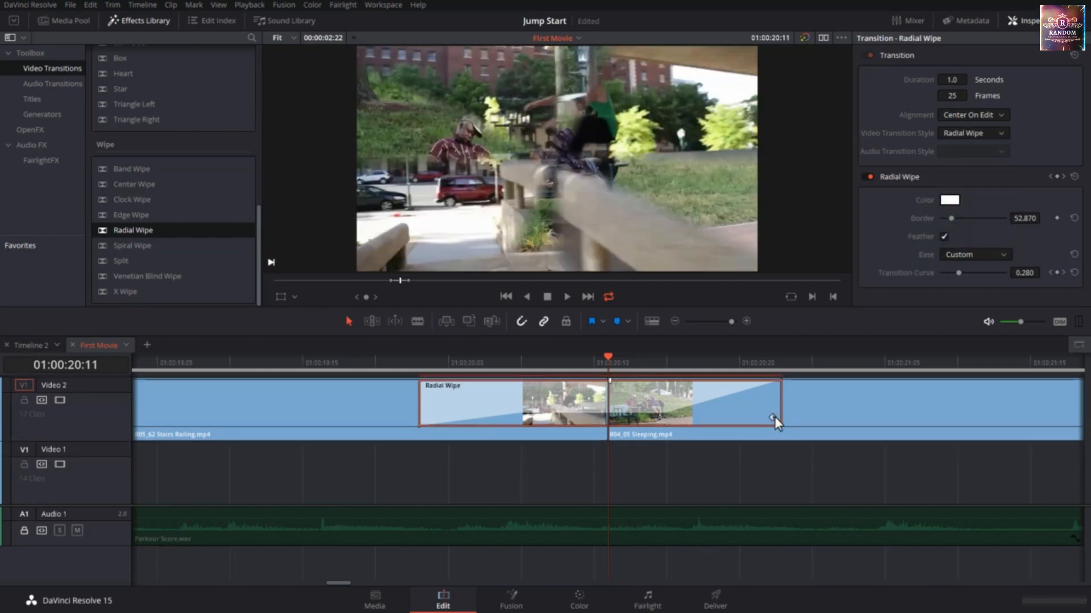
pyautogui.click(773, 417)
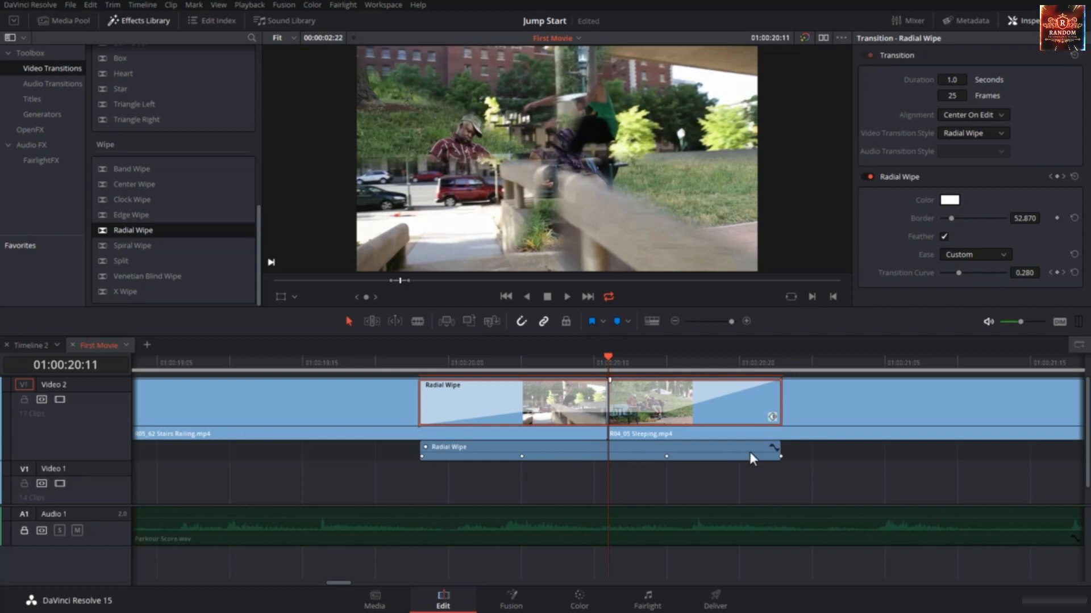
# Step: Play through the Radial Wipe transition starting from 01:00:19:17
pyautogui.click(422, 357)
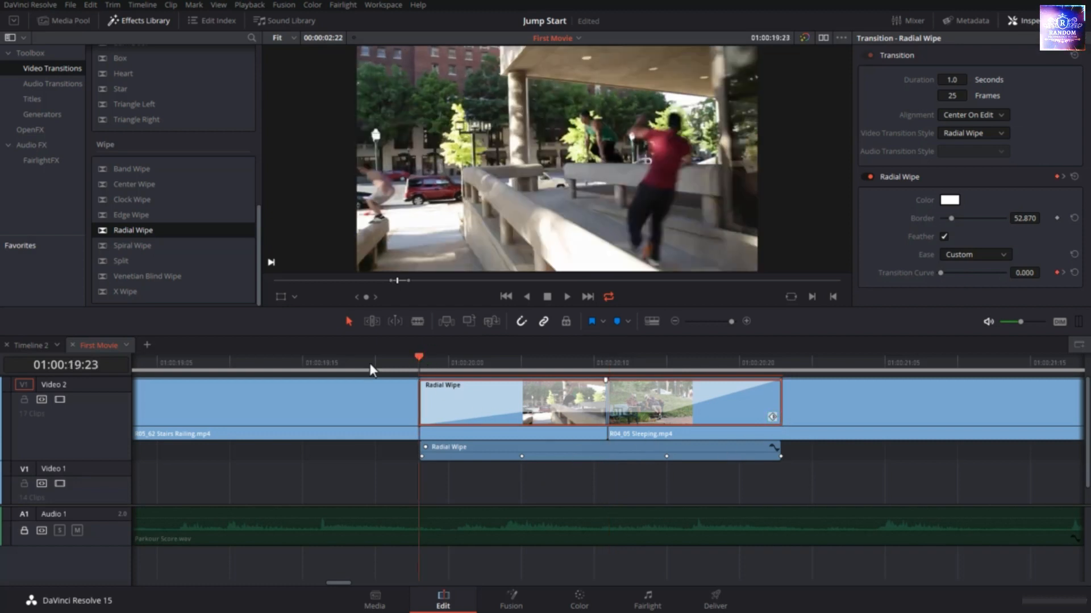
pyautogui.click(331, 366)
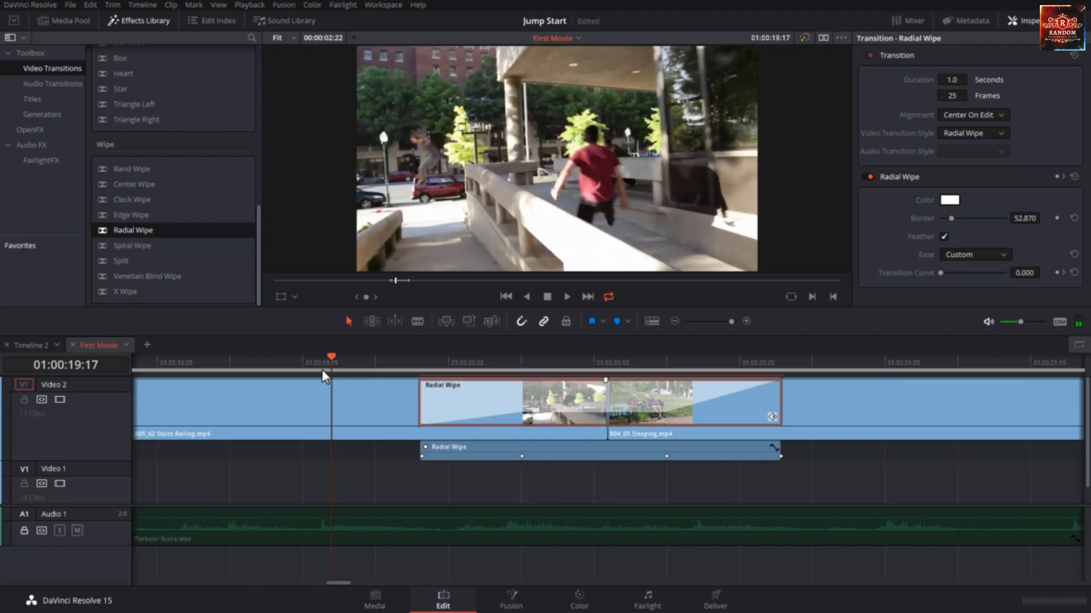
pyautogui.press('space')
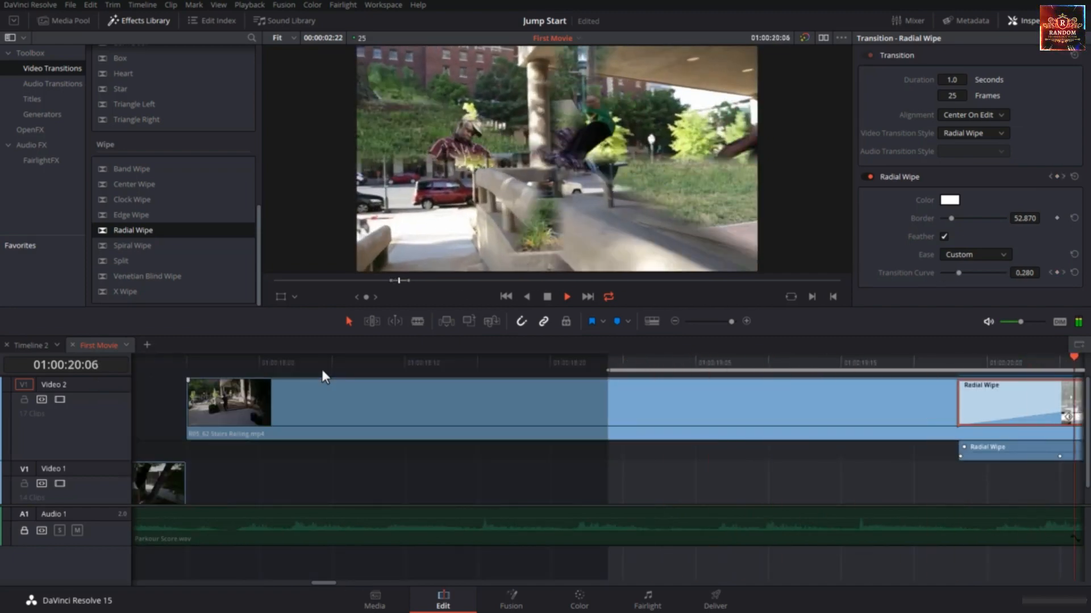
pyautogui.press('space')
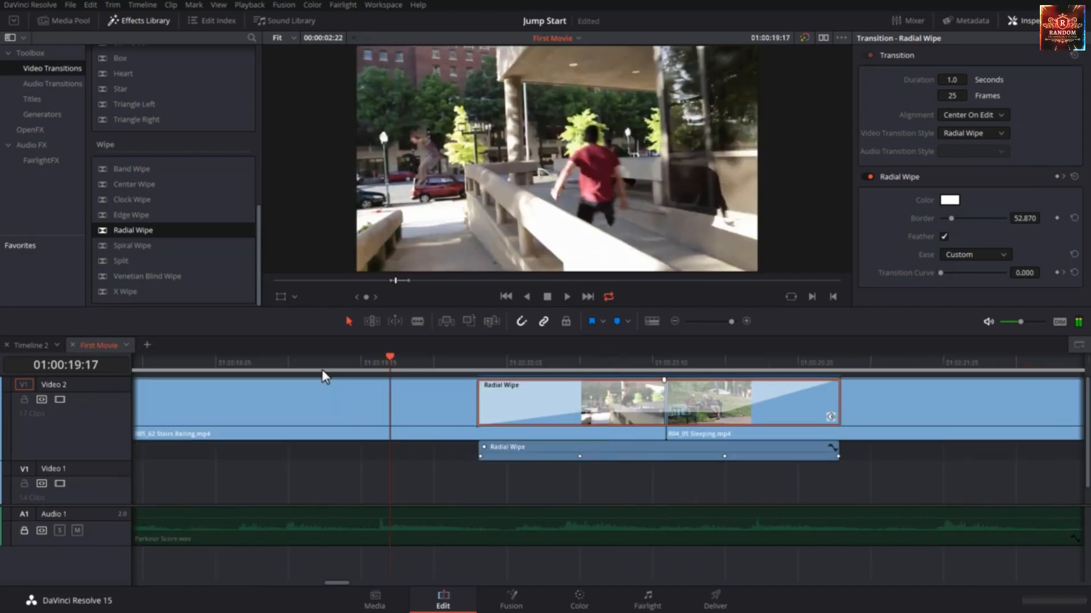
# Step: Replace the Radial Wipe with a Spiral Wipe on the same cut, show its keyframe track, and reset its Ease to None
pyautogui.click(662, 359)
pyautogui.click(148, 246)
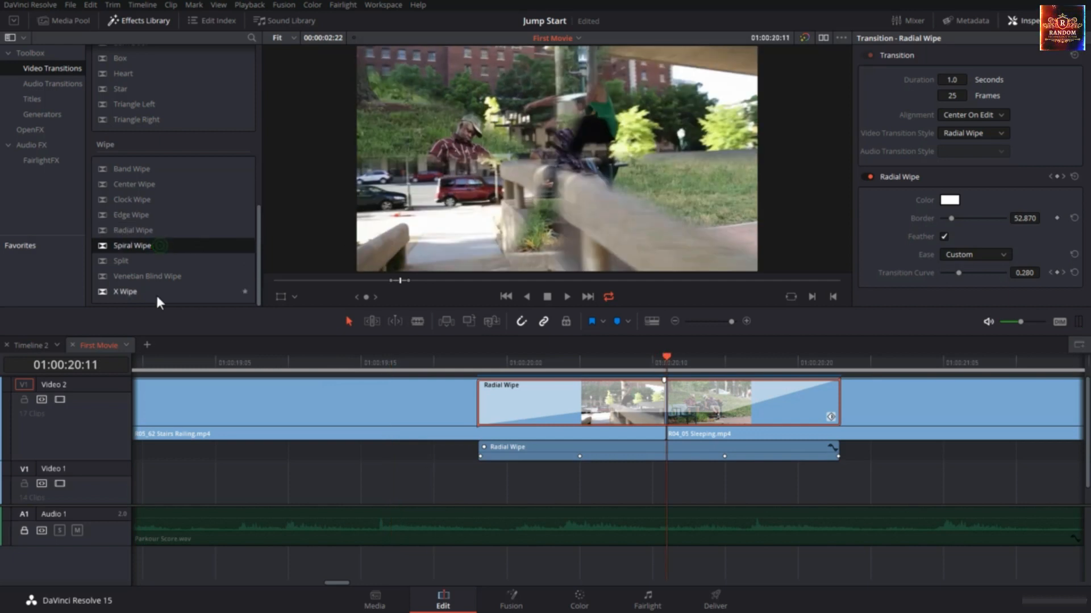
pyautogui.moveTo(148, 244); pyautogui.dragTo(605, 395)
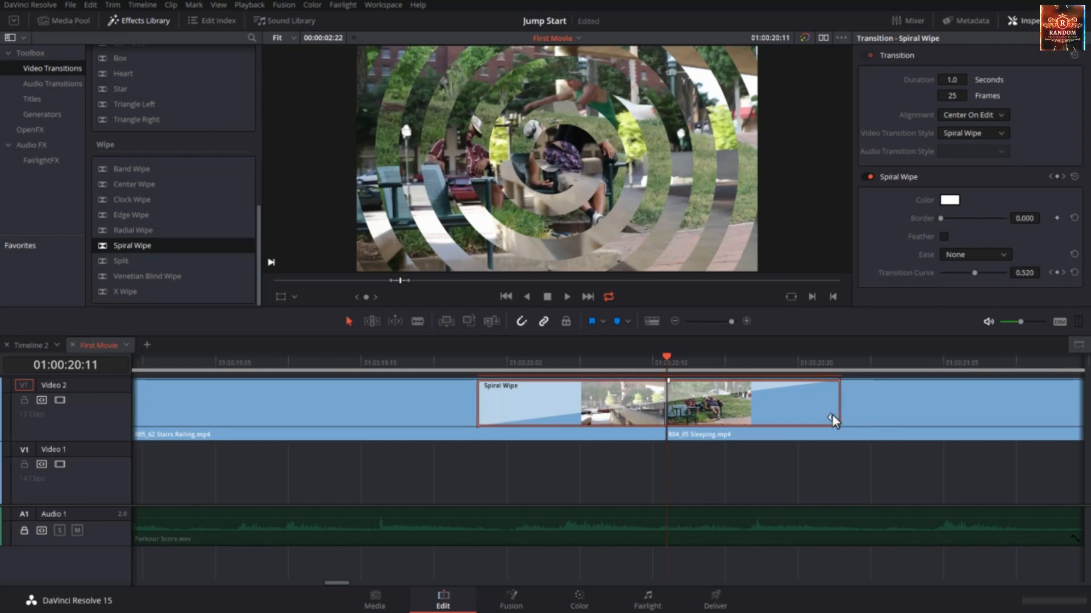
pyautogui.click(830, 416)
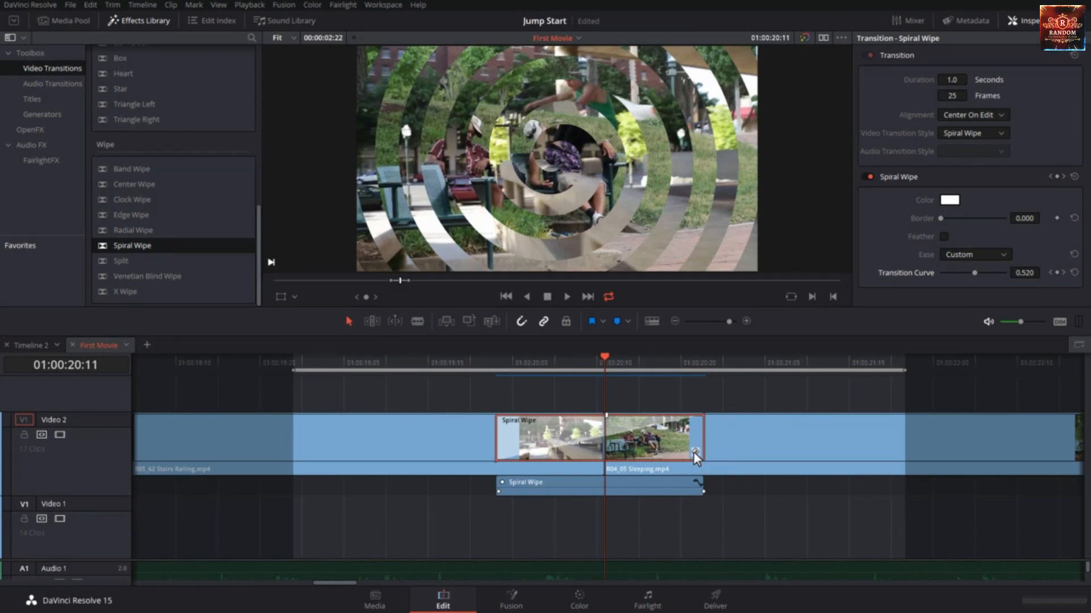
pyautogui.click(1073, 255)
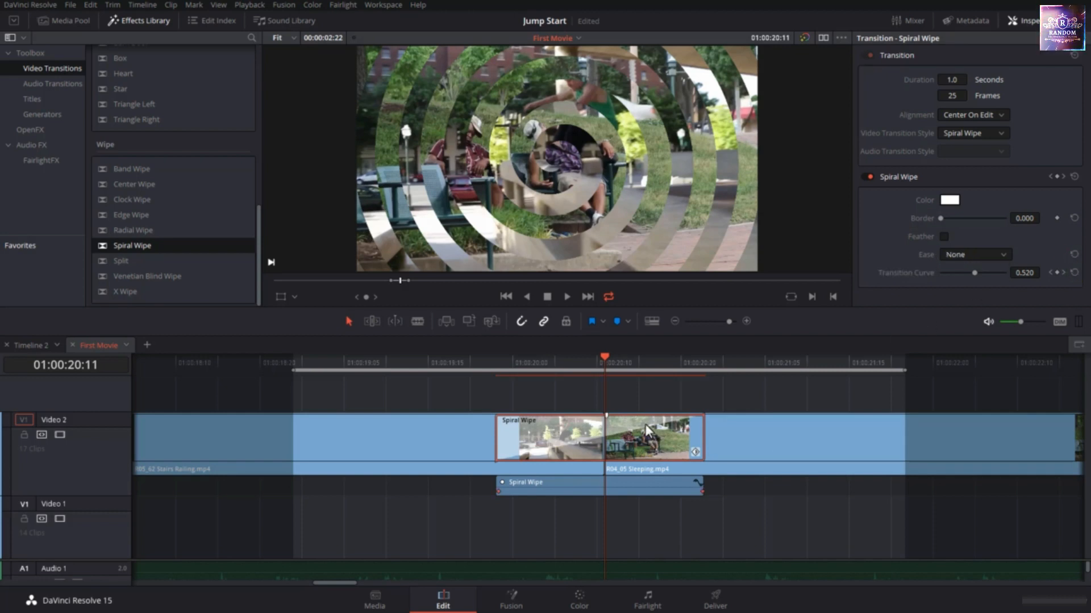
# Step: Open the curve editor beneath the Spiral Wipe and disable Border in its parameter list, leaving Transition Curve enabled
pyautogui.click(696, 482)
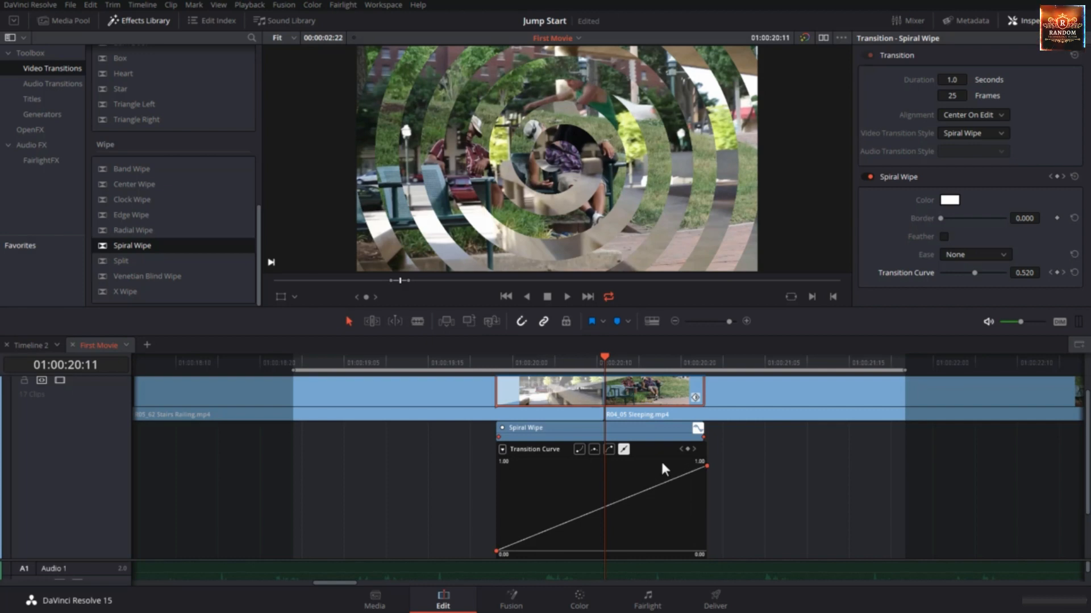
pyautogui.click(503, 449)
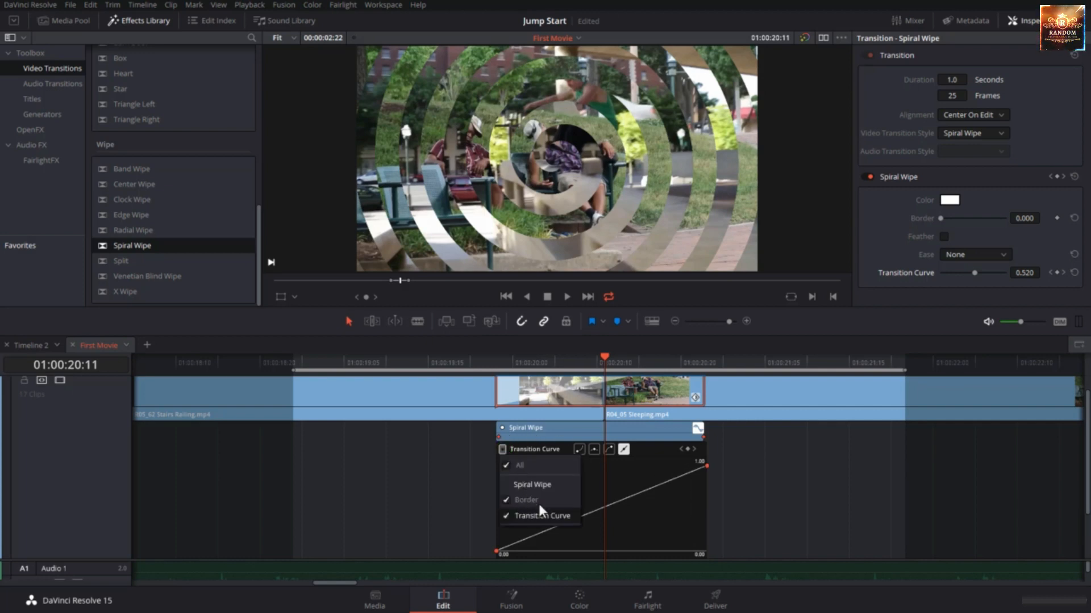
pyautogui.click(506, 498)
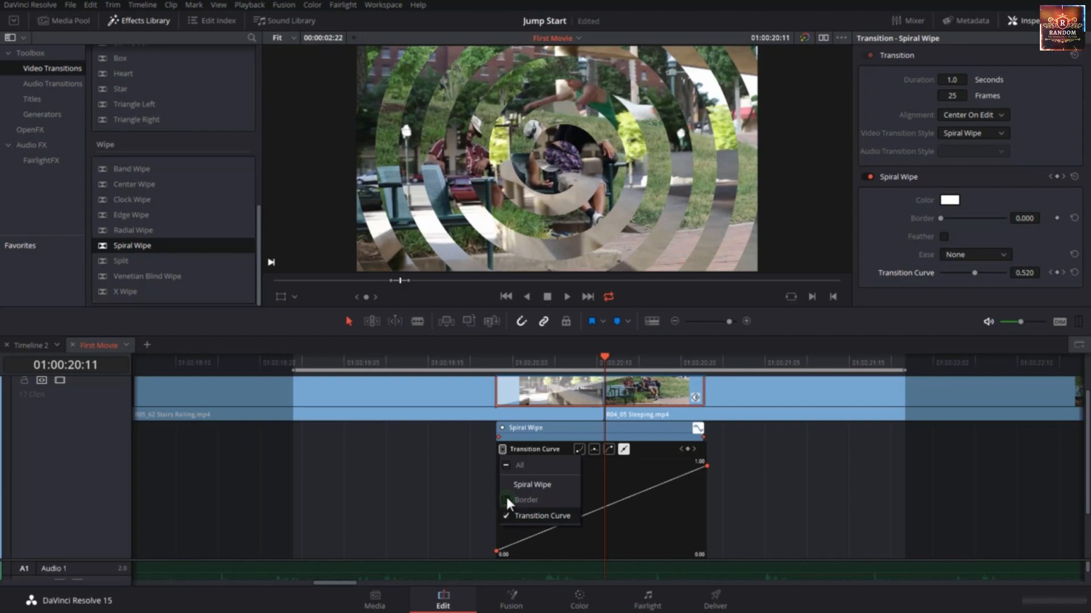
pyautogui.click(568, 509)
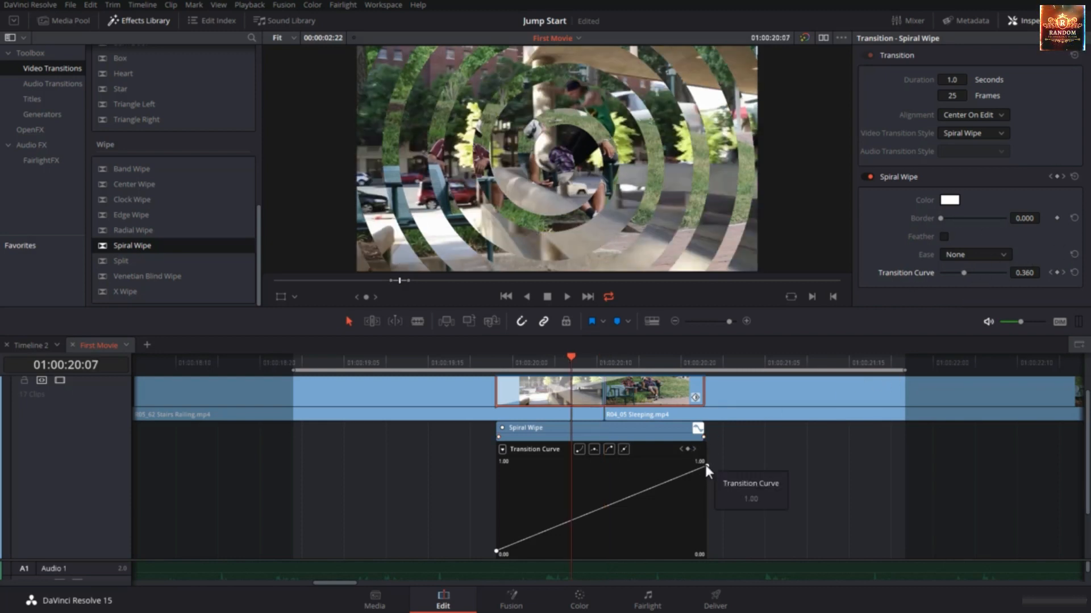
# Step: Smooth the final Transition Curve keyframe and pull its handle back and up so the curve rises quickly, then levels off
pyautogui.click(707, 466)
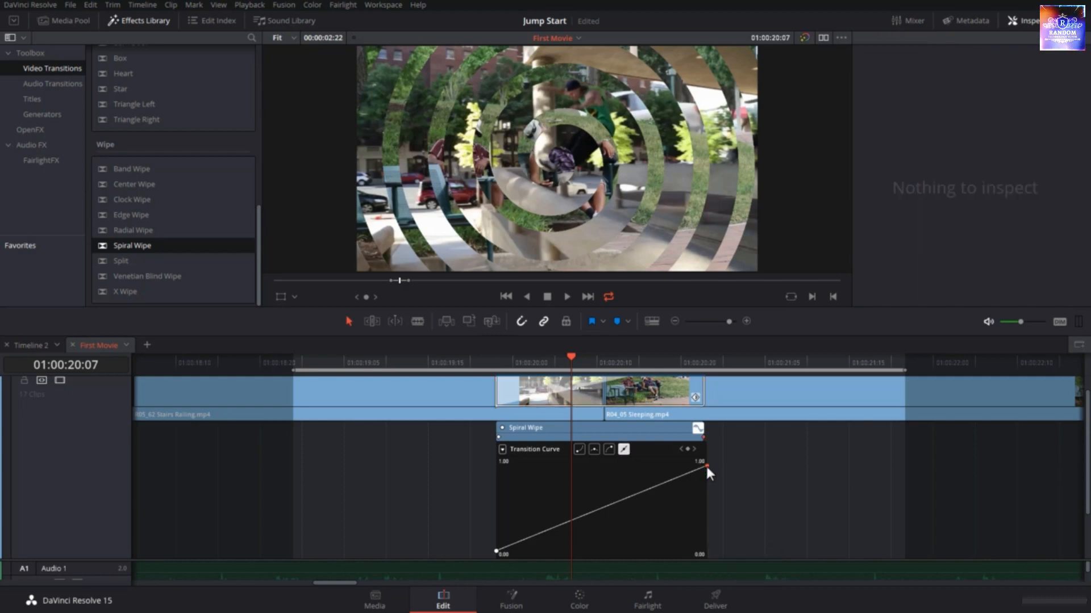
pyautogui.click(610, 450)
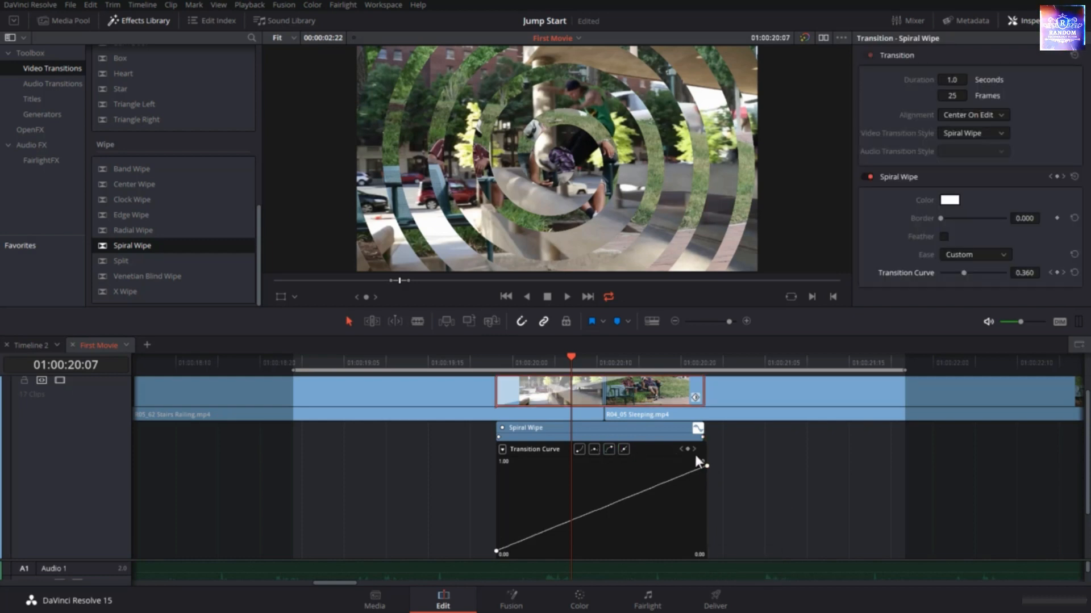
pyautogui.click(707, 466)
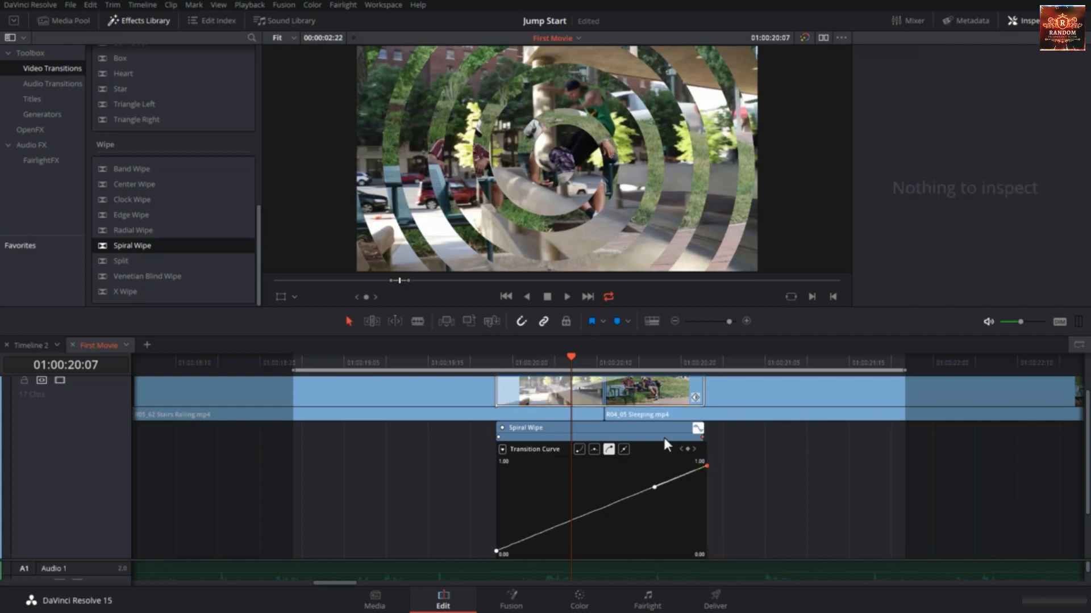
pyautogui.moveTo(706, 466)
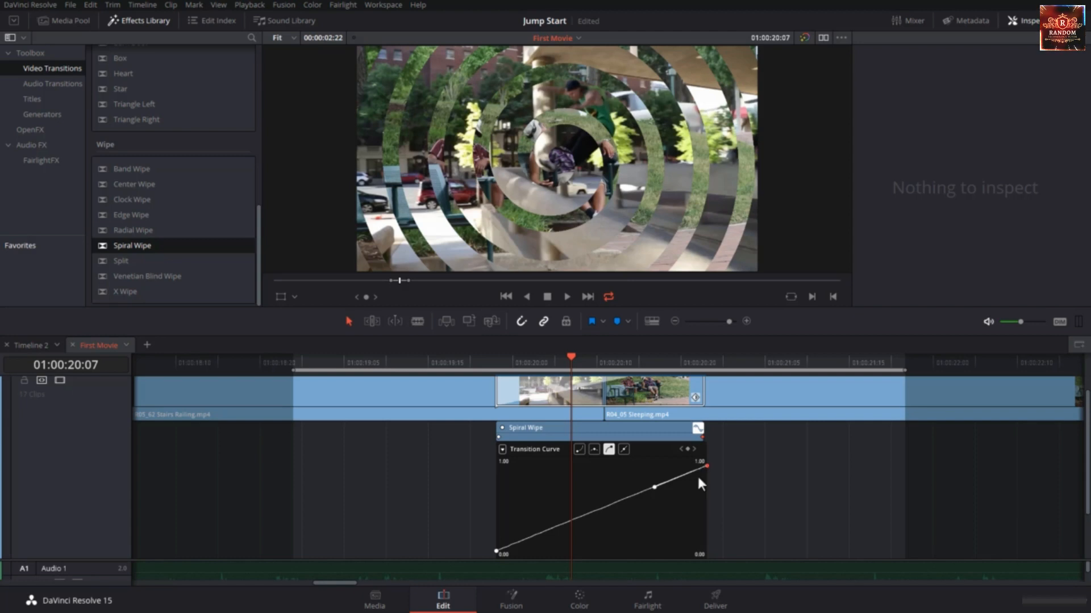
pyautogui.click(697, 476)
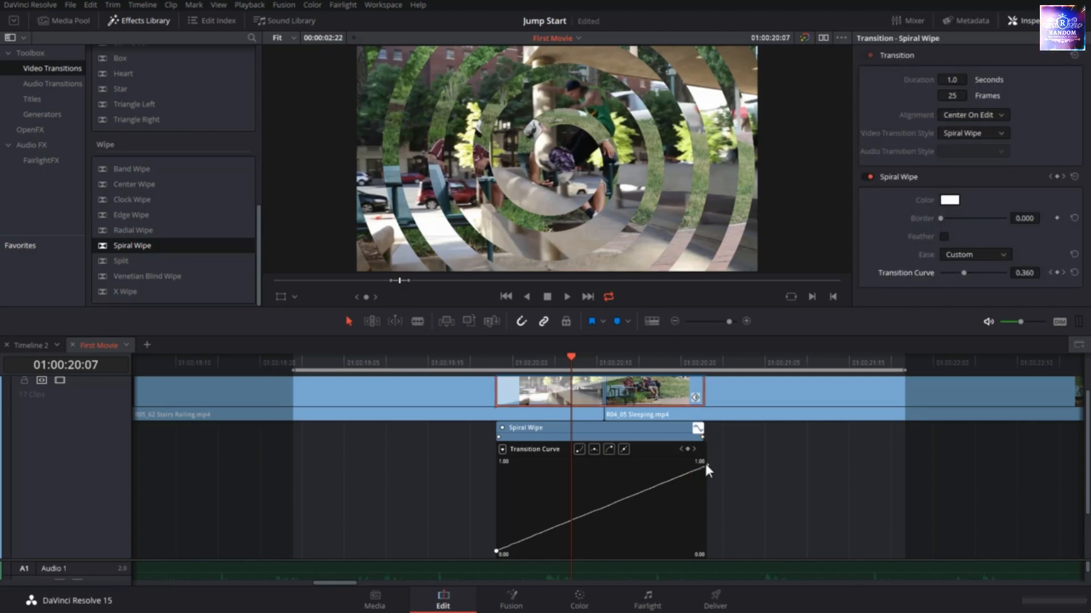
pyautogui.moveTo(705, 466)
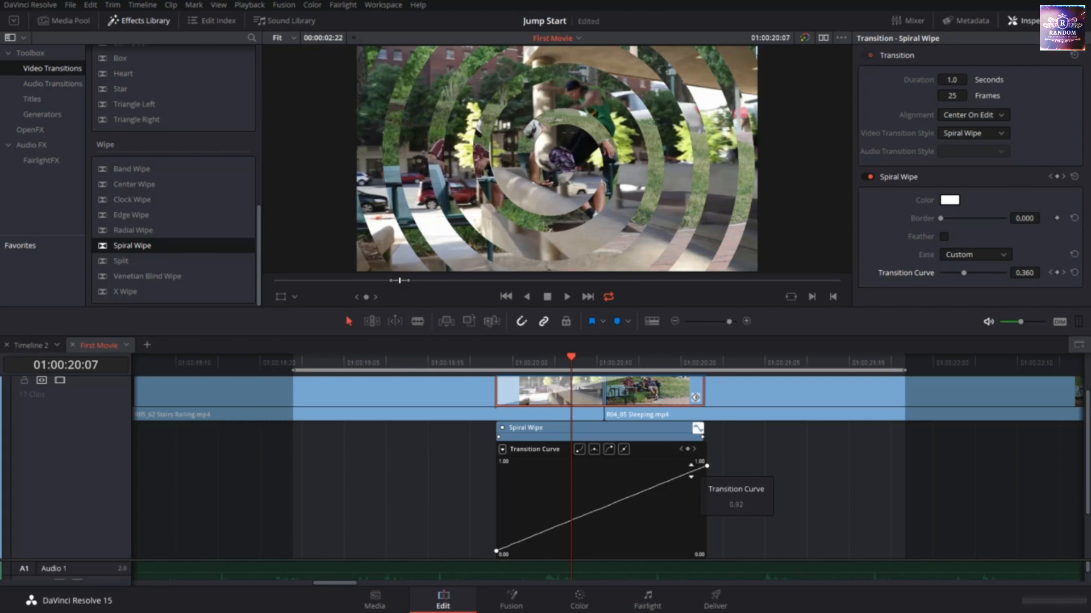
pyautogui.click(706, 466)
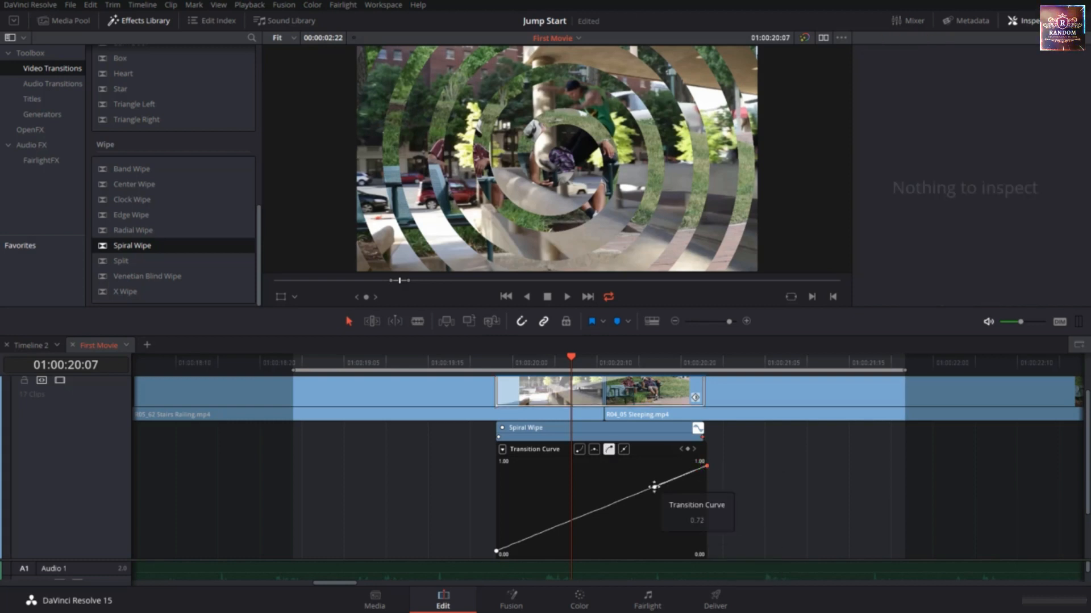
pyautogui.moveTo(654, 487); pyautogui.dragTo(602, 460)
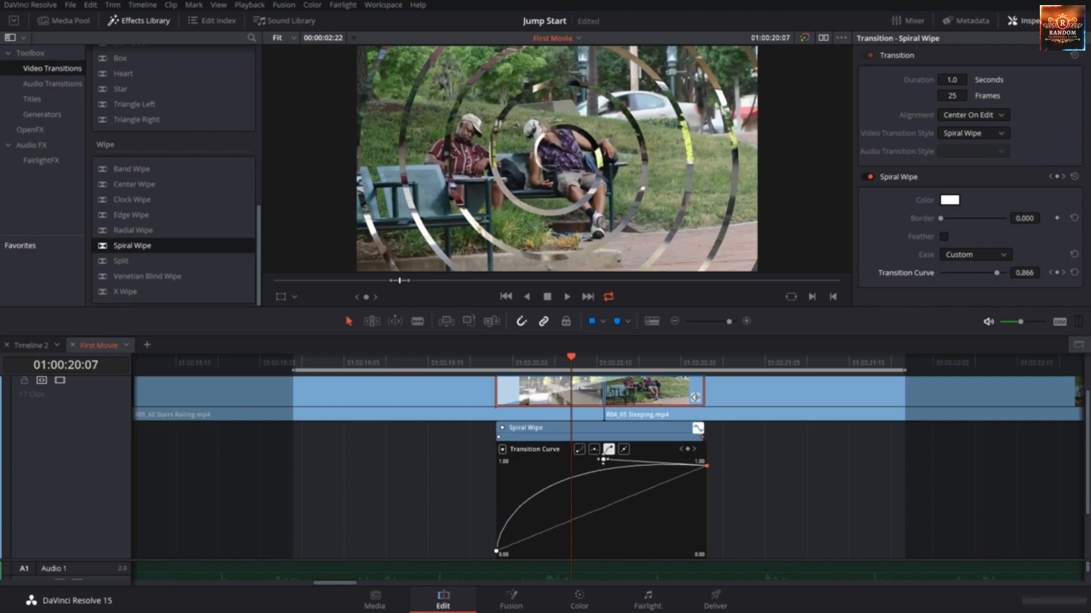
pyautogui.click(548, 528)
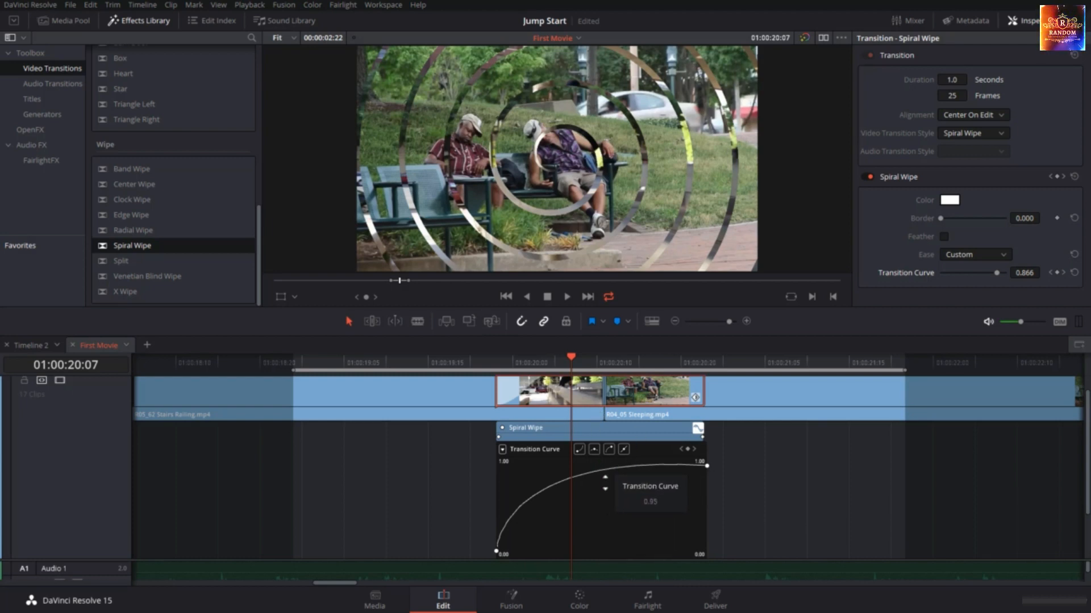
# Step: Try shifting the whole Transition Curve down, move it back up to its former height, and play through the cut
pyautogui.moveTo(605, 494); pyautogui.dragTo(605, 503)
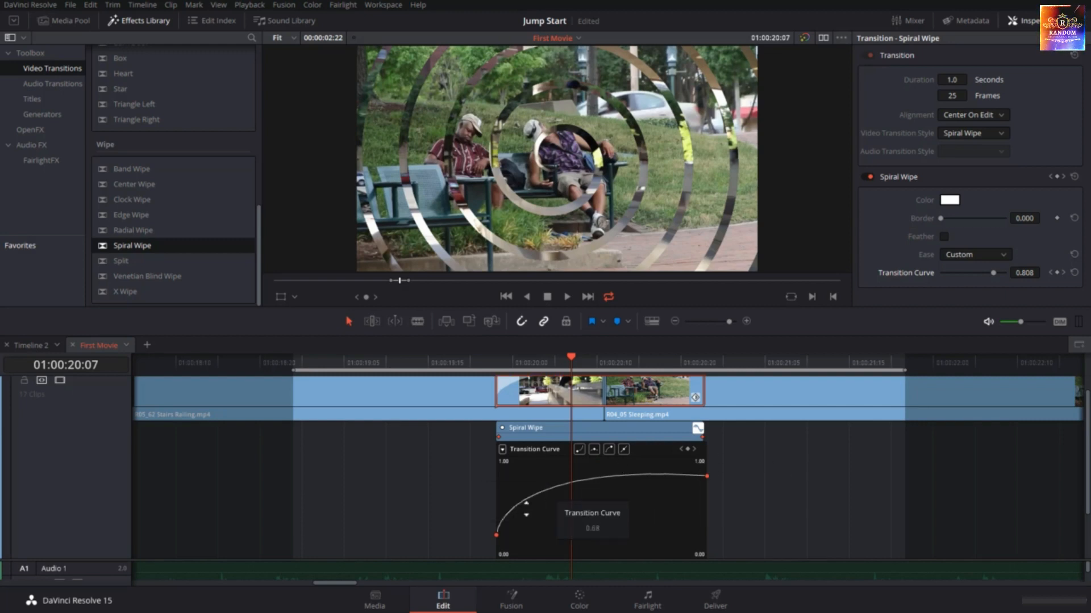
pyautogui.click(707, 476)
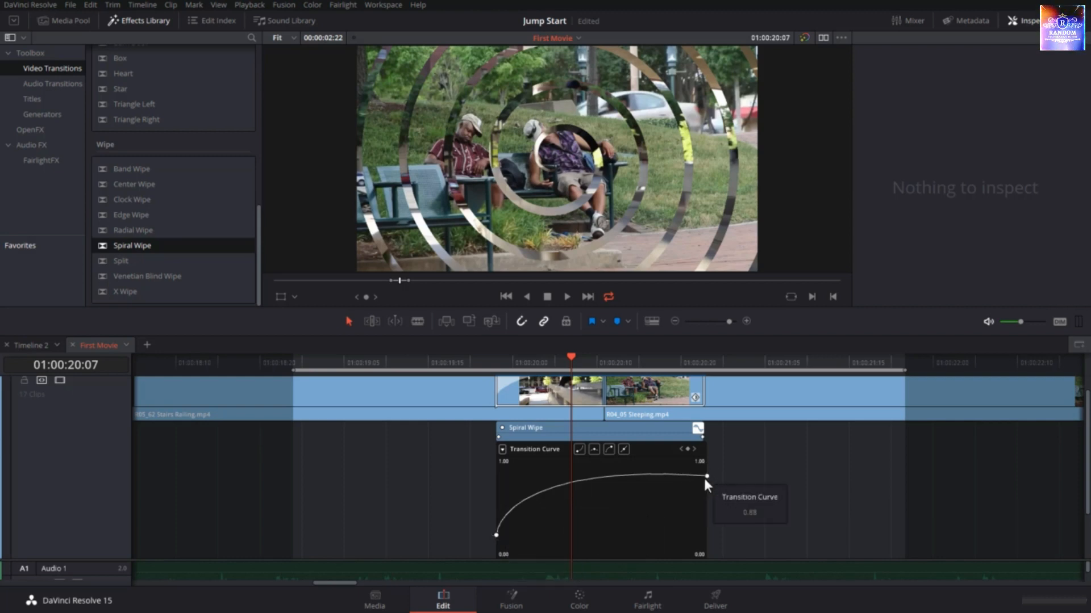
pyautogui.moveTo(706, 476); pyautogui.dragTo(706, 467)
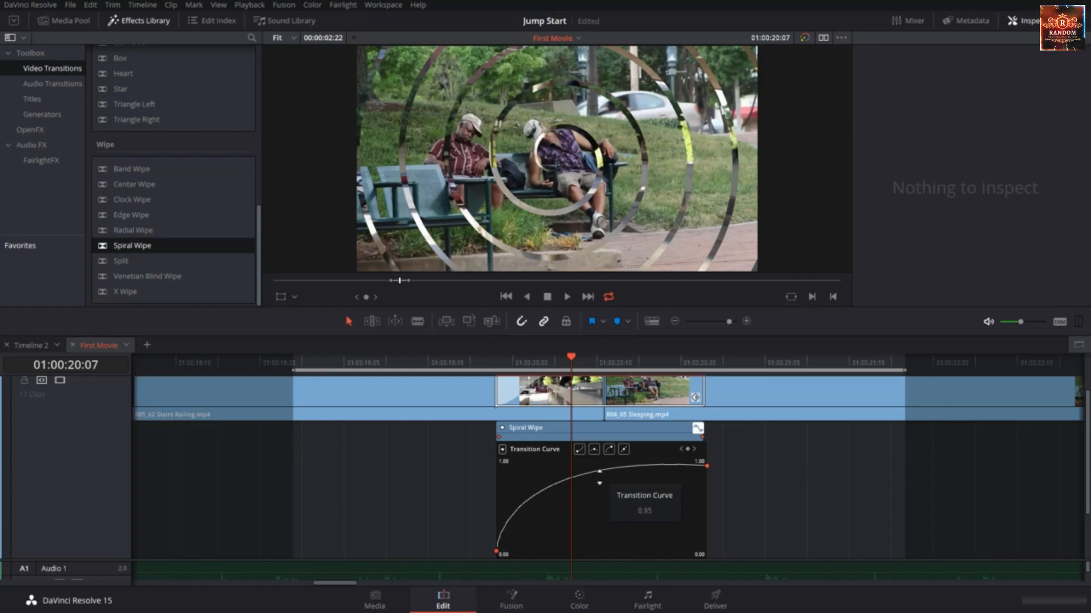
pyautogui.press('/')
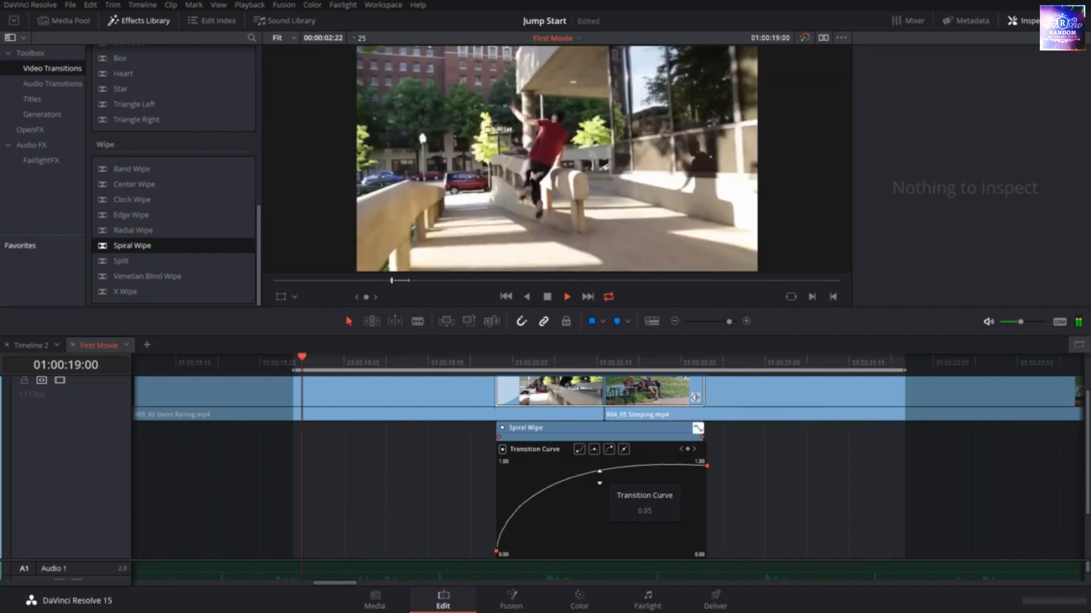
pyautogui.press('space')
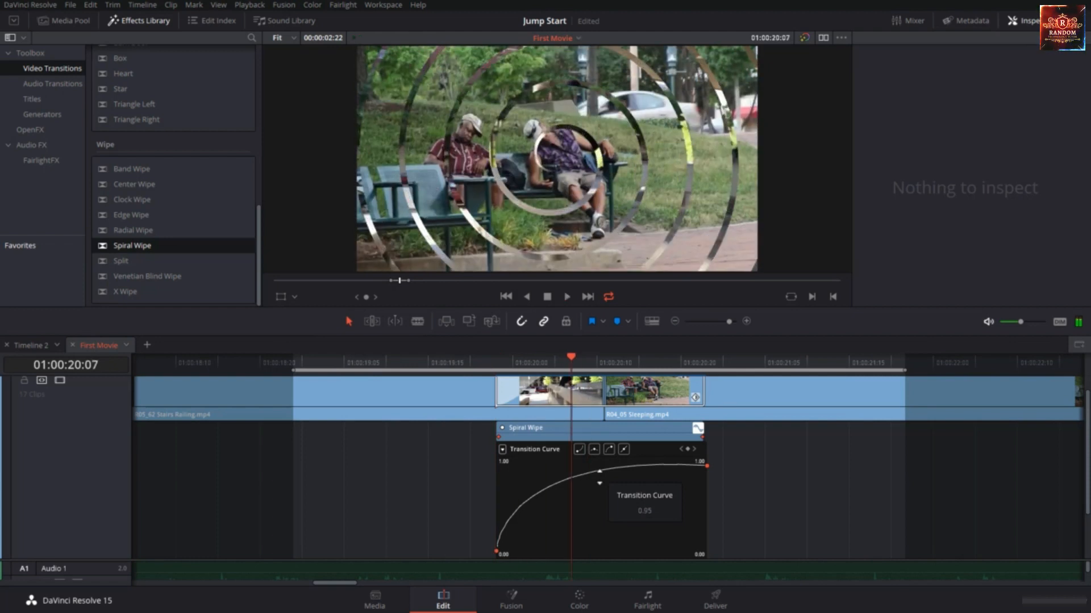
# Step: Set the Border of the Spiral Wipe transition to 77.910 and play around the transition
pyautogui.click(636, 385)
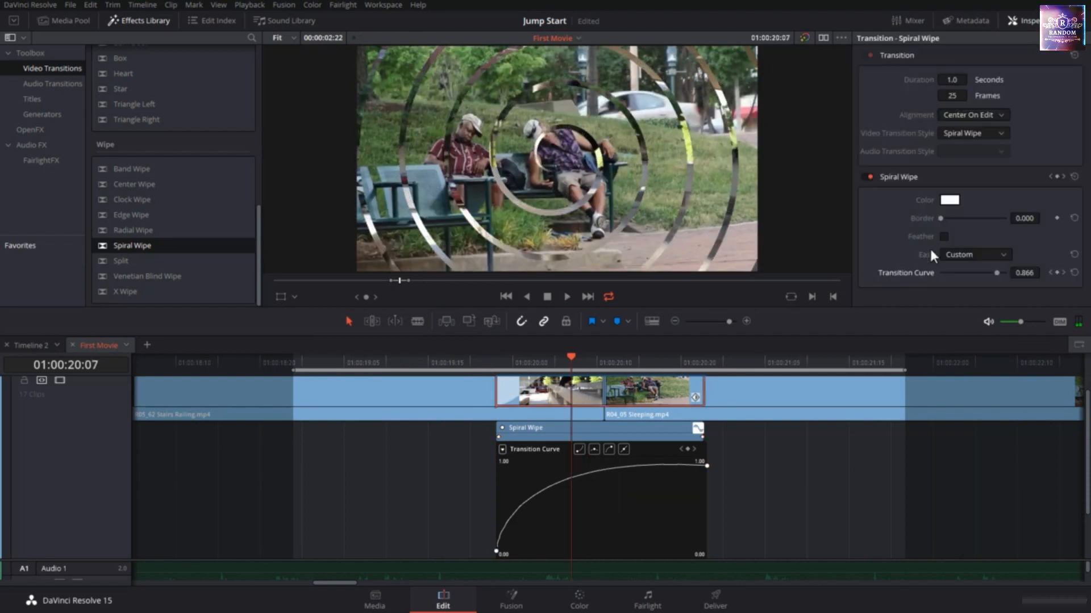
pyautogui.moveTo(940, 219); pyautogui.dragTo(956, 219)
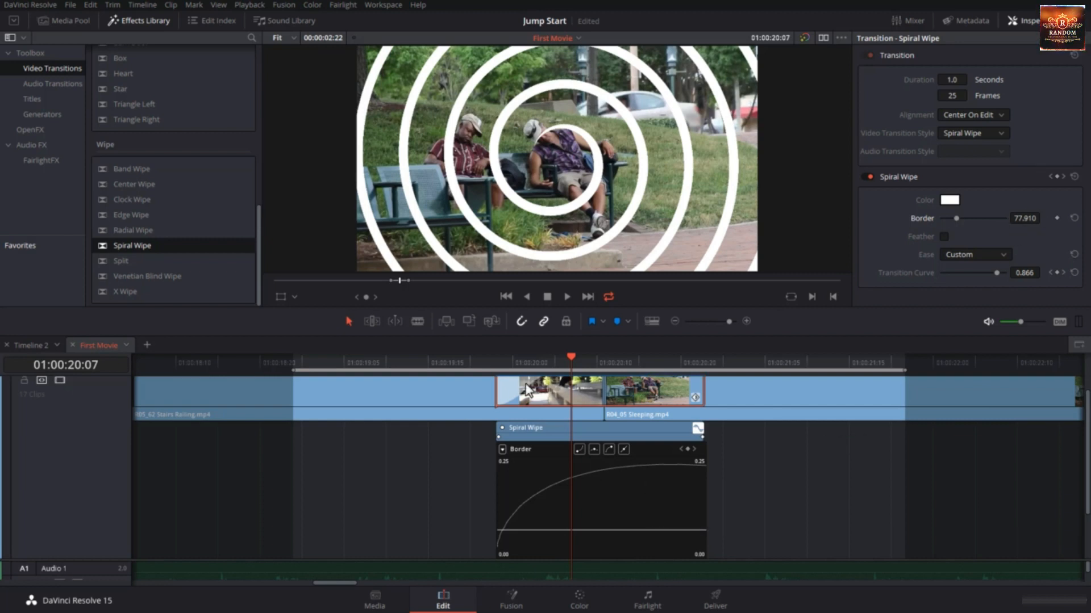
pyautogui.hotkey('alt', '/')
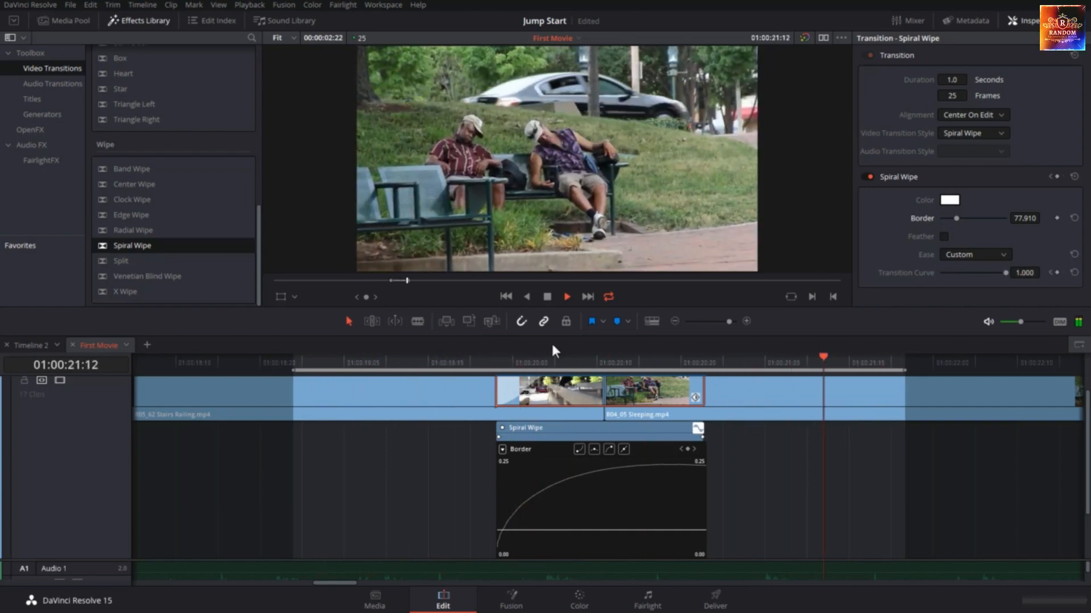
# Step: Add a keyframe to the Spiral Wipe's Transition Curve at 01:00:20:05
pyautogui.click(592, 356)
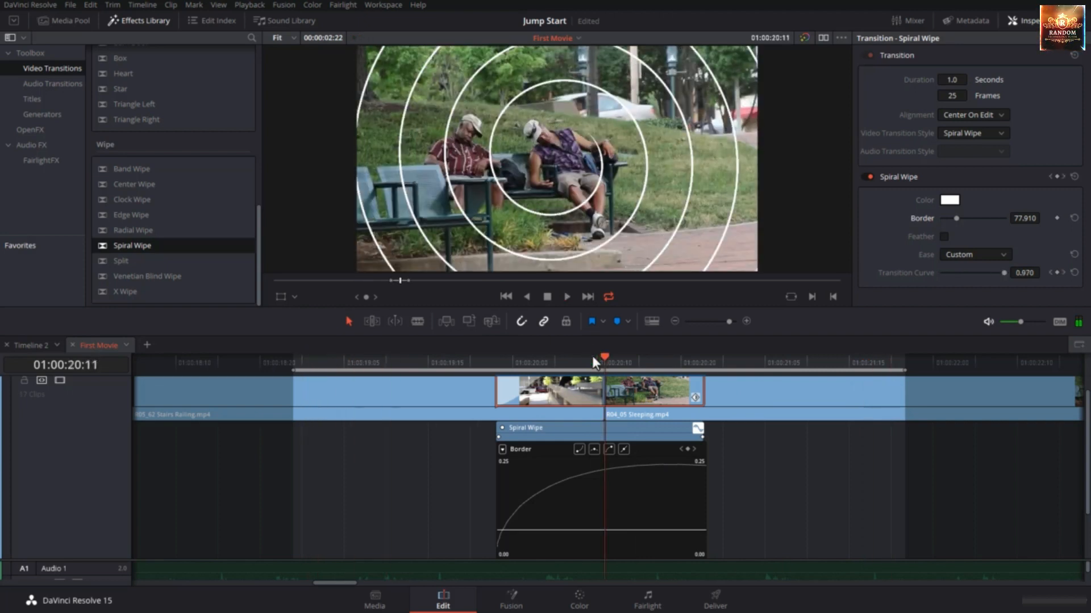
pyautogui.moveTo(591, 356); pyautogui.dragTo(554, 366)
pyautogui.click(669, 467)
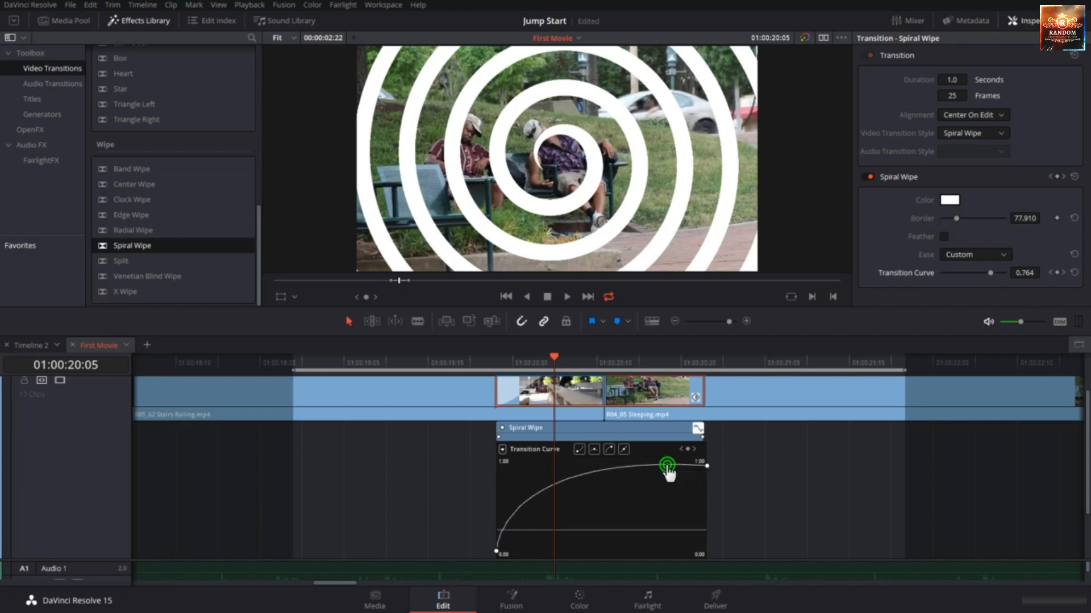
pyautogui.click(688, 449)
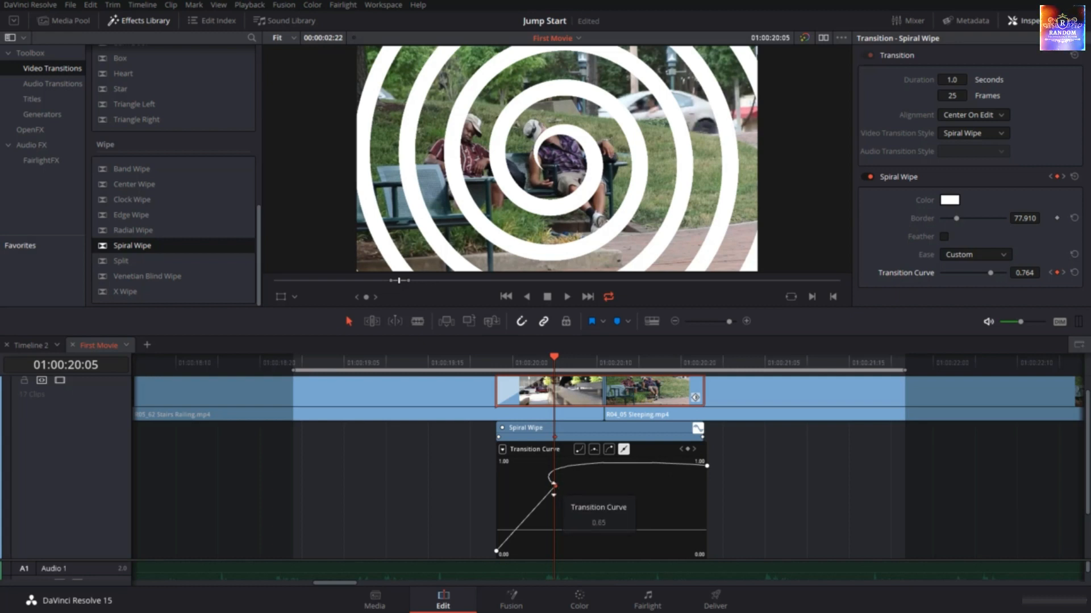
# Step: Move the middle curve keyframe earlier and smooth it, pull it later and lower into an S-shaped curve, and preview the transition
pyautogui.moveTo(555, 487); pyautogui.dragTo(528, 485)
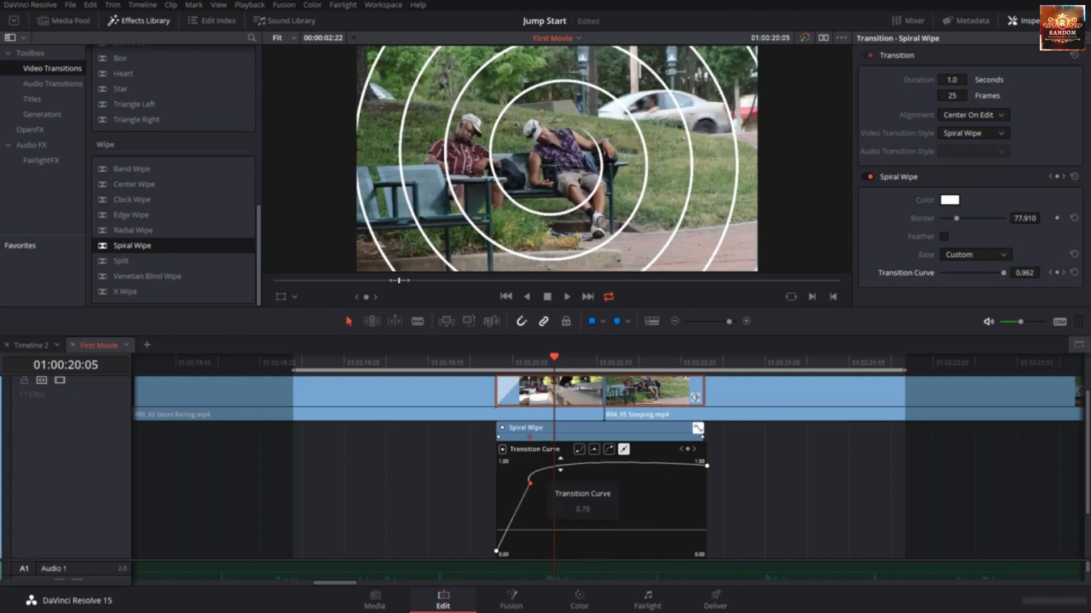
pyautogui.click(592, 451)
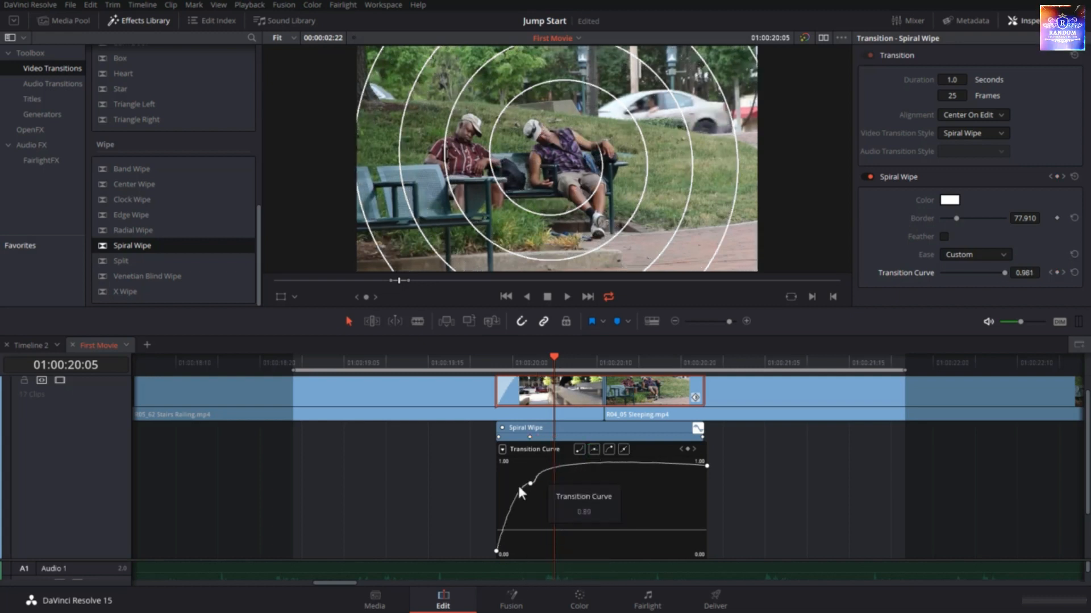
pyautogui.moveTo(530, 483); pyautogui.dragTo(615, 504)
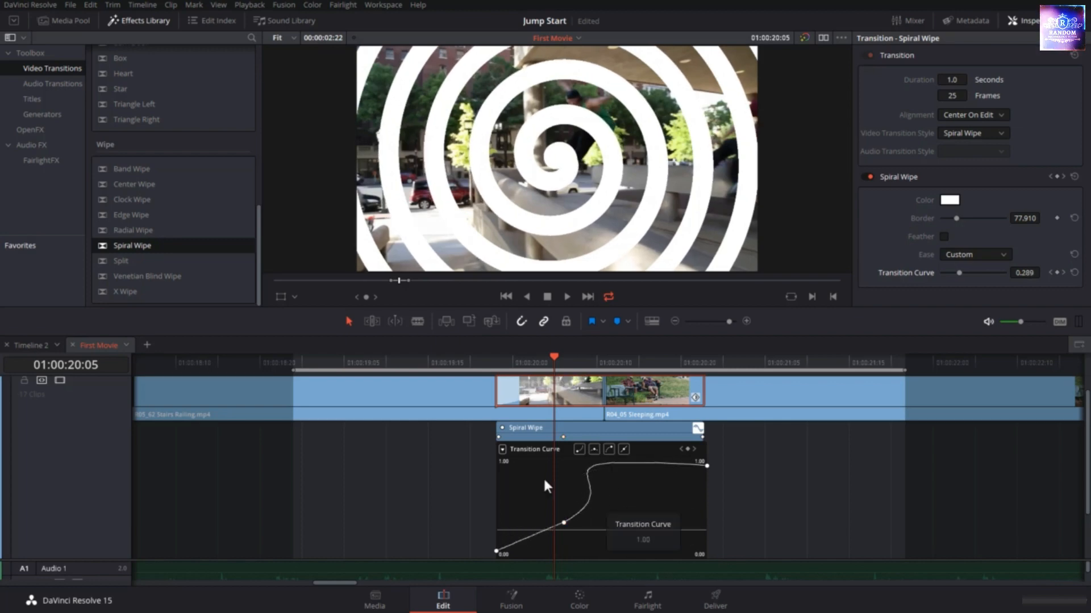
pyautogui.hotkey('alt', '/')
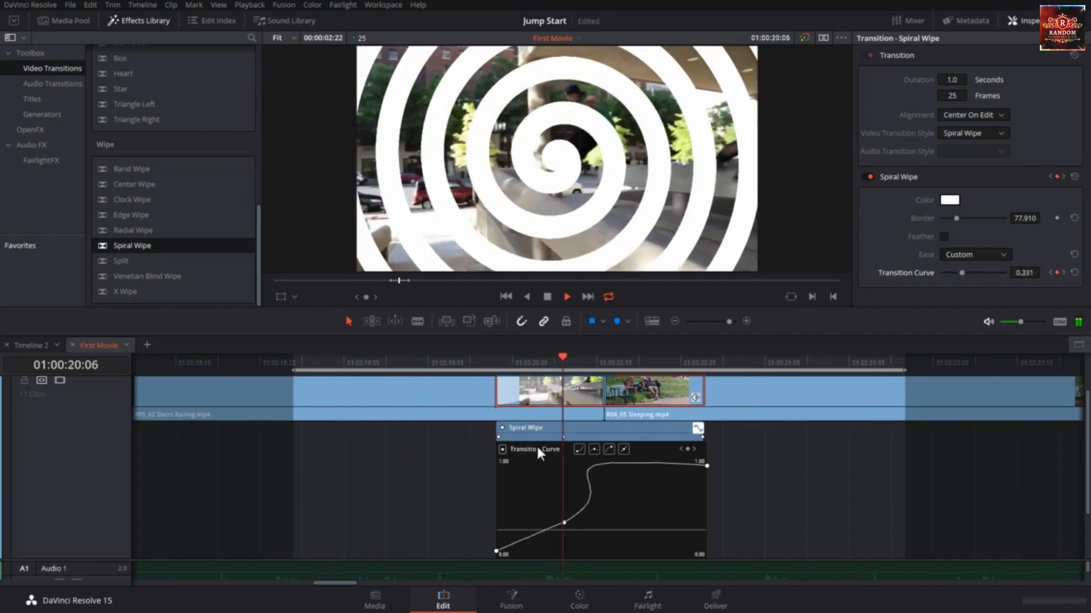
pyautogui.press('space')
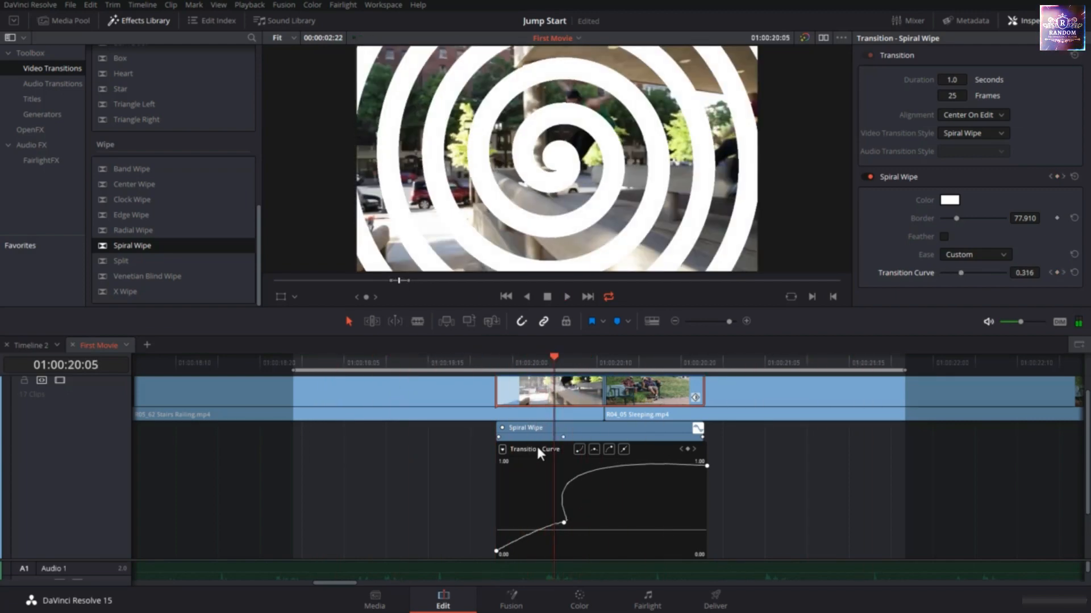
# Step: Delete the middle keyframe from the Transition Curve and play the transition from before its start
pyautogui.moveTo(563, 523)
pyautogui.mouseDown()
pyautogui.moveTo(529, 482)
pyautogui.moveTo(554, 487)
pyautogui.mouseUp()
pyautogui.click(624, 449)
pyautogui.press('Delete')
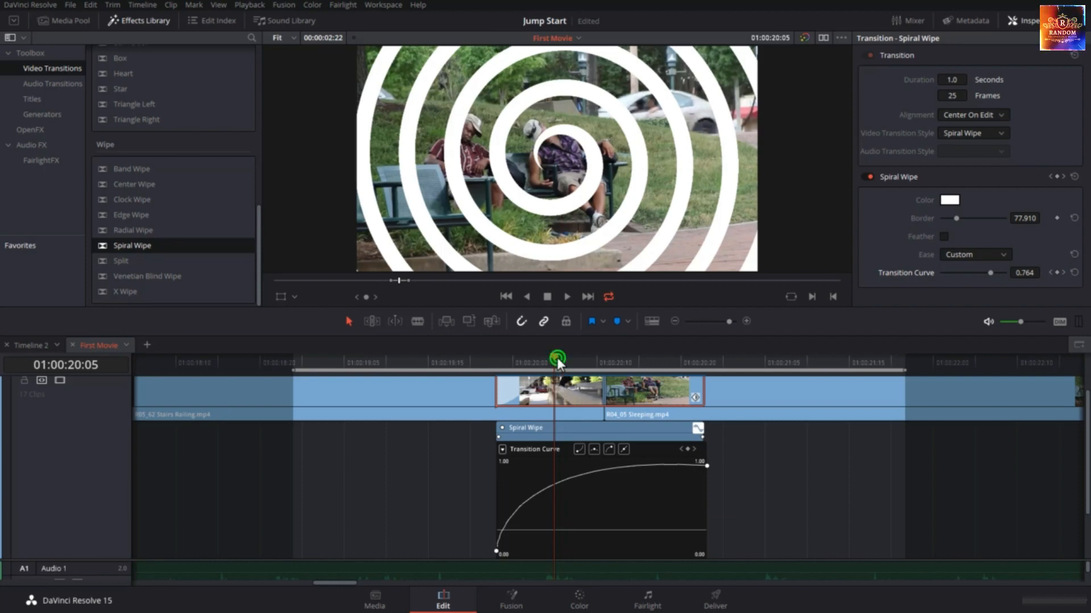
pyautogui.moveTo(557, 356); pyautogui.dragTo(432, 383)
pyautogui.press('space')
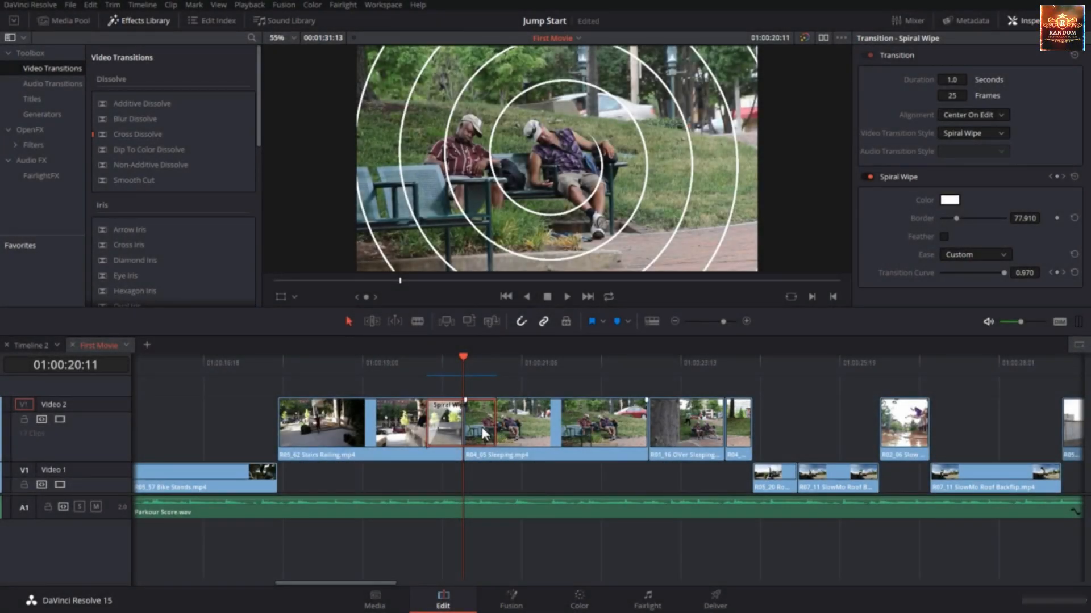
# Step: Save the customised Spiral Wipe as a transition preset named Spiral Wipe Preset-1
pyautogui.click(428, 364)
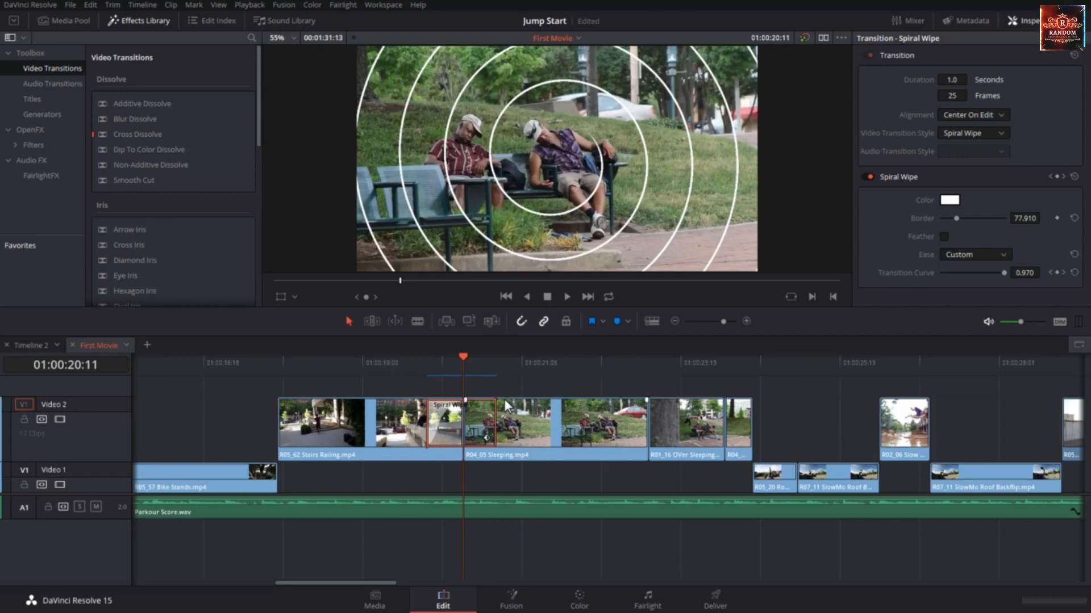
pyautogui.rightClick(486, 411)
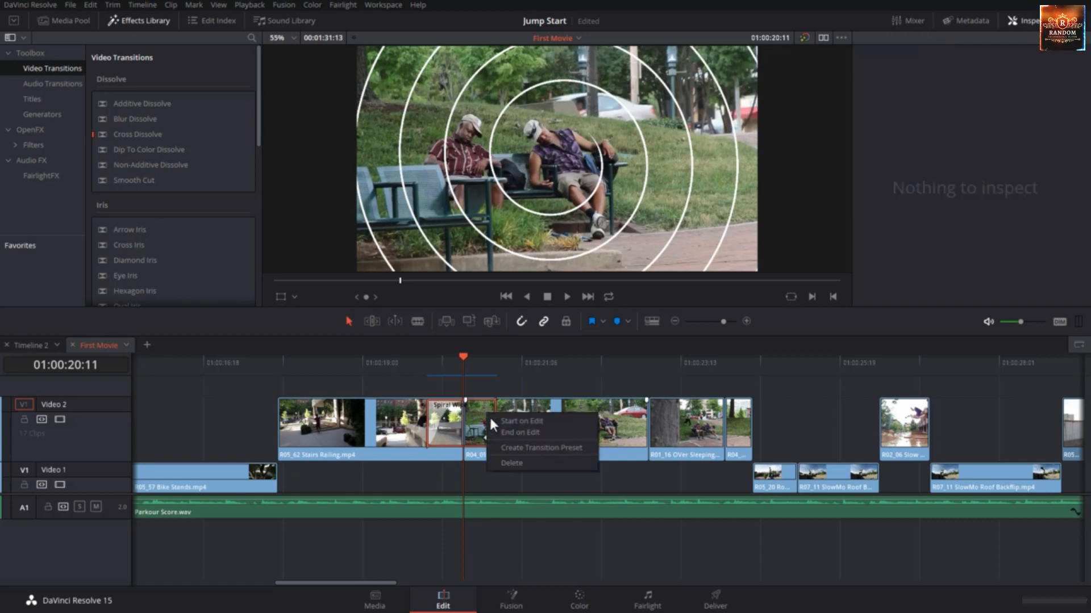
pyautogui.click(503, 447)
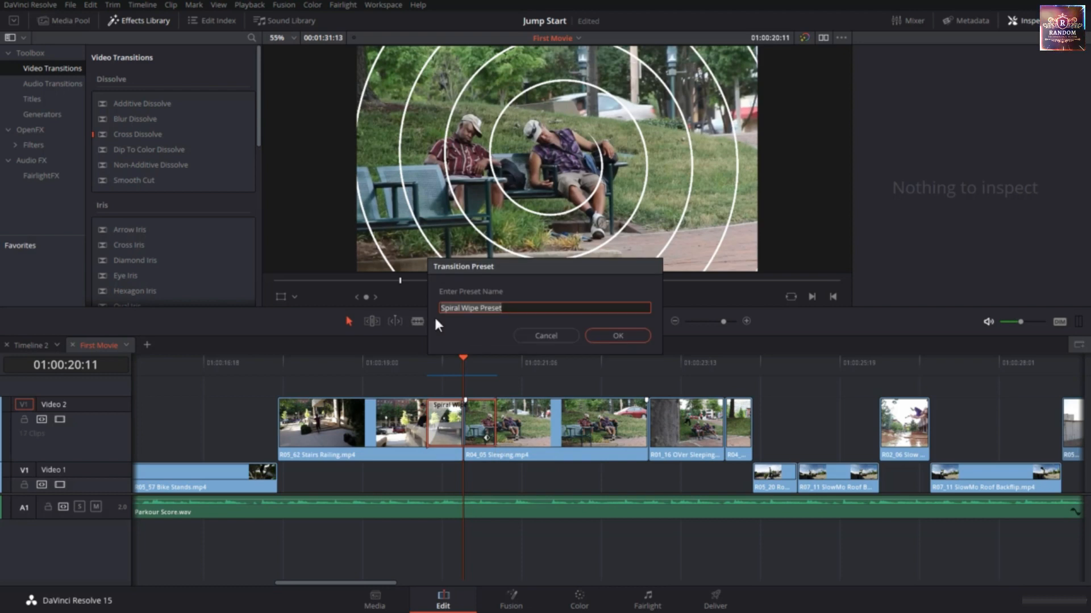
pyautogui.click(504, 304)
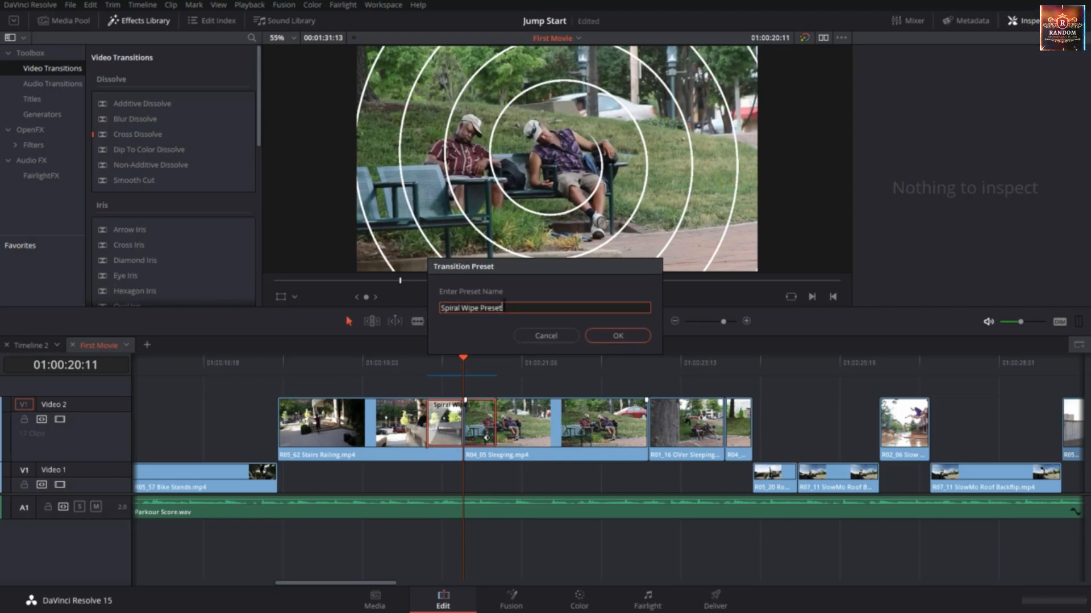
pyautogui.write('-1')
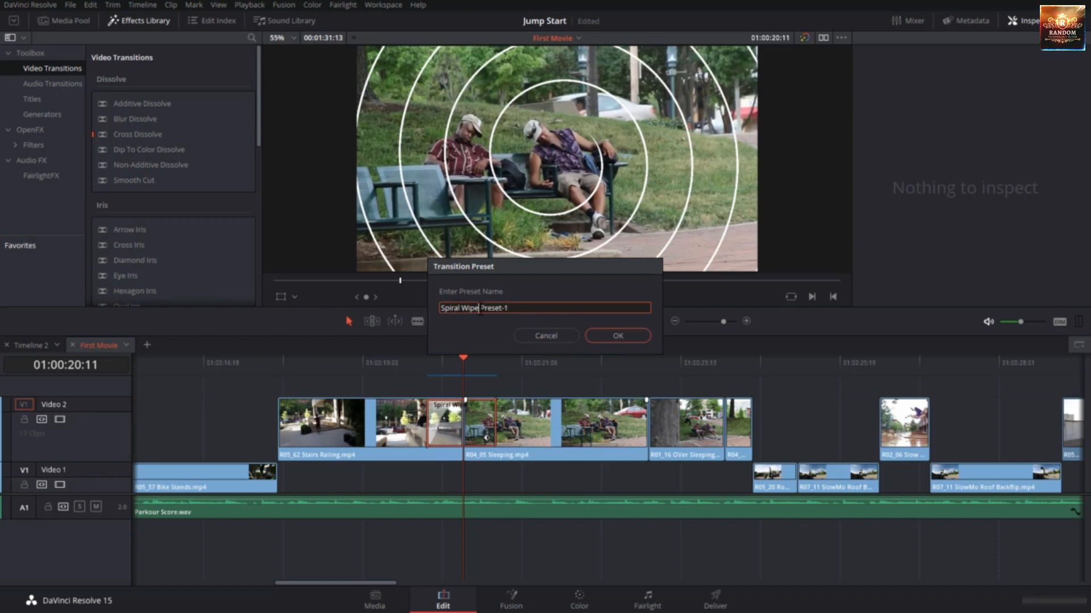
pyautogui.moveTo(480, 309); pyautogui.dragTo(519, 309)
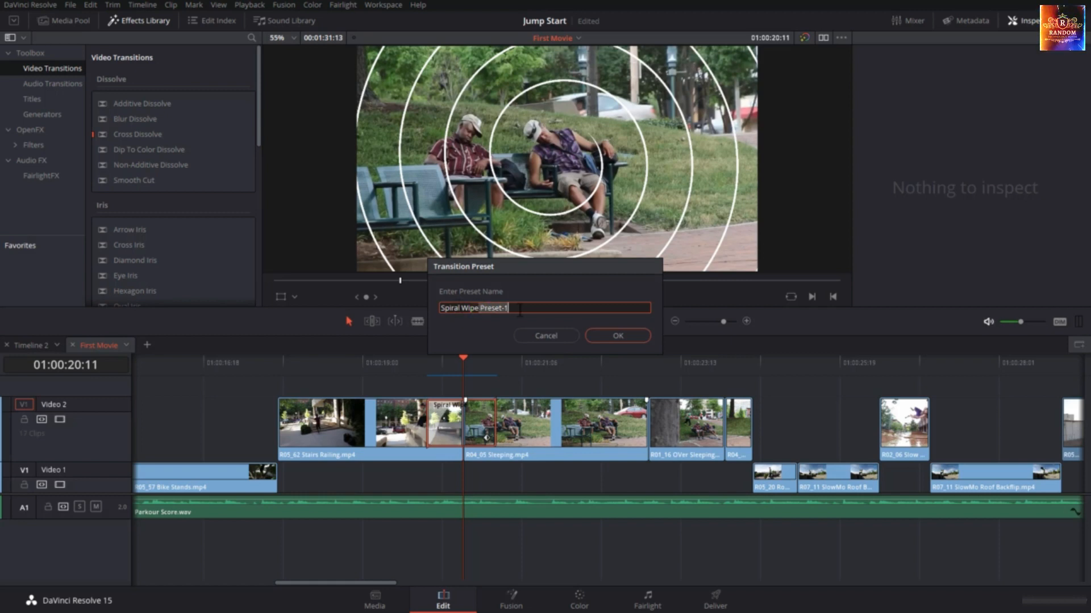
pyautogui.click(612, 338)
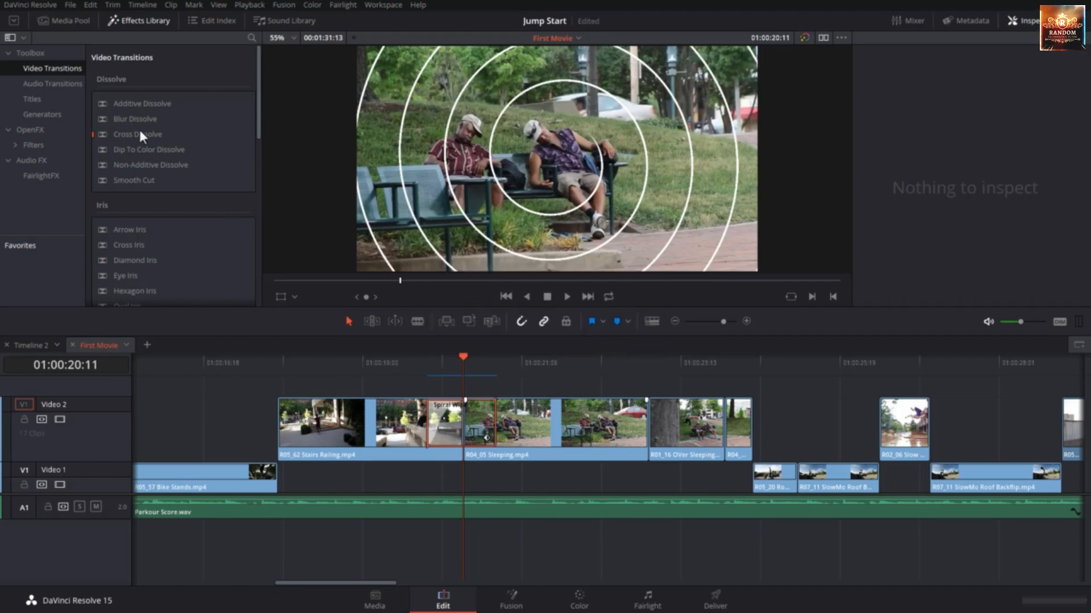
# Step: Try Spiral Wipe Preset-1 on the cut between the Sleeping and Over Sleeping Bench clips, play it, and undo the addition
pyautogui.scroll(-10, 146, 148)
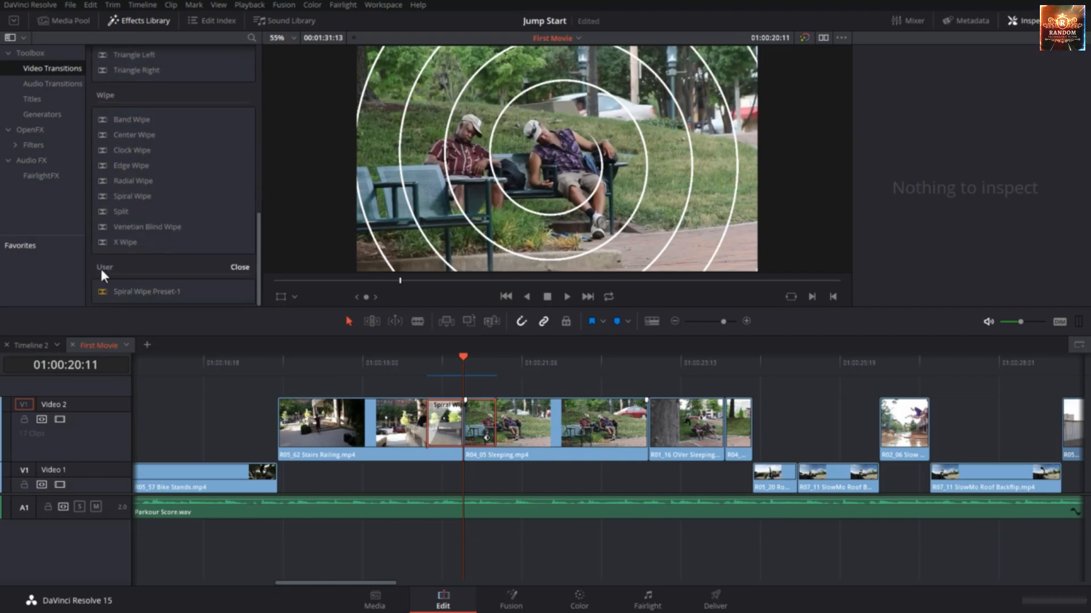
pyautogui.click(134, 293)
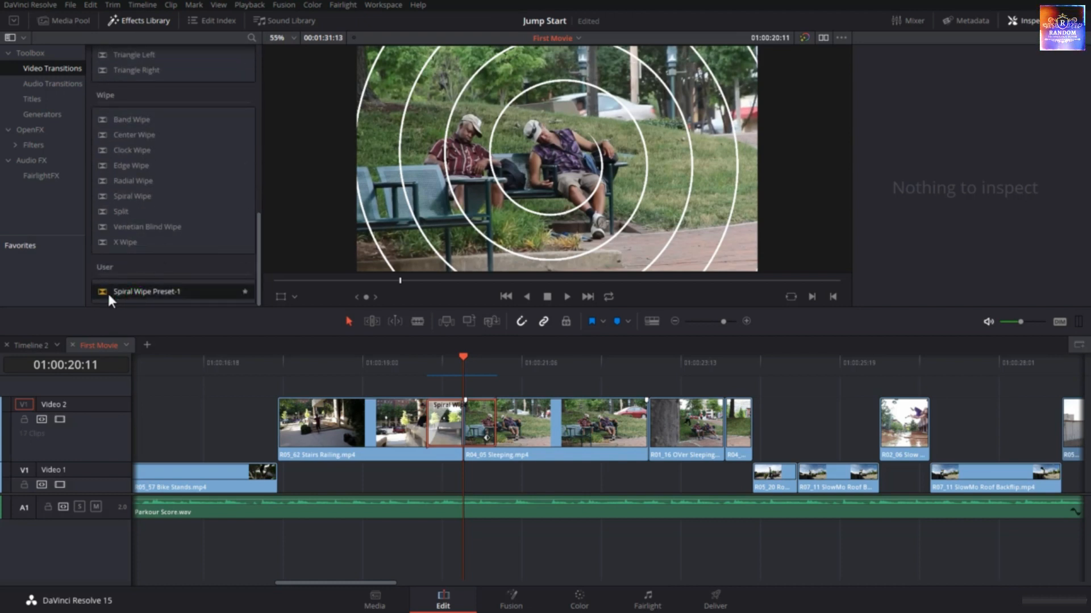
pyautogui.moveTo(135, 292); pyautogui.dragTo(653, 433)
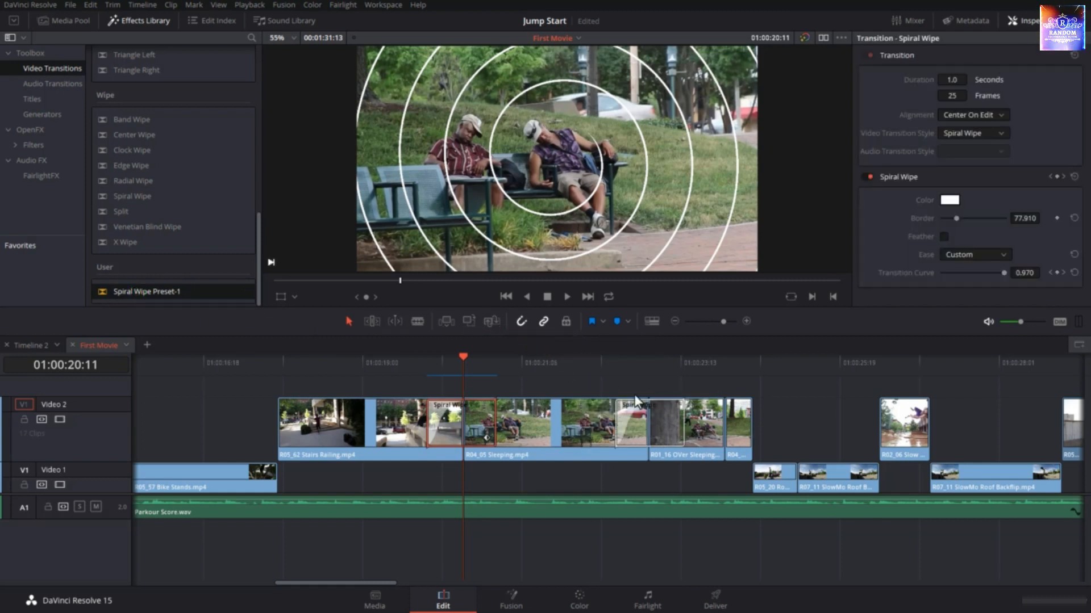
pyautogui.click(615, 354)
pyautogui.press('space')
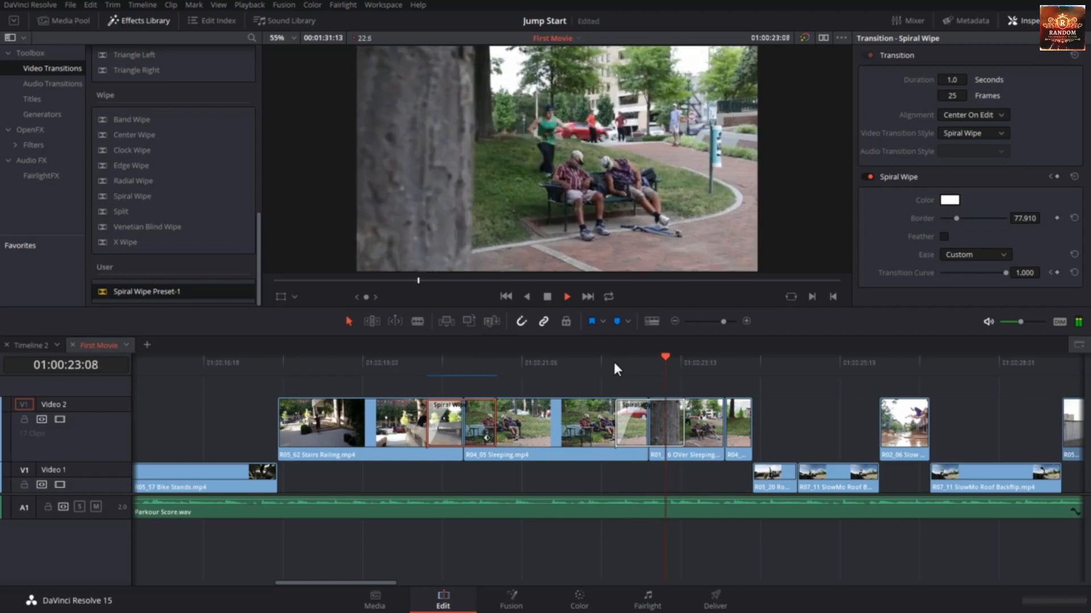
pyautogui.click(614, 363)
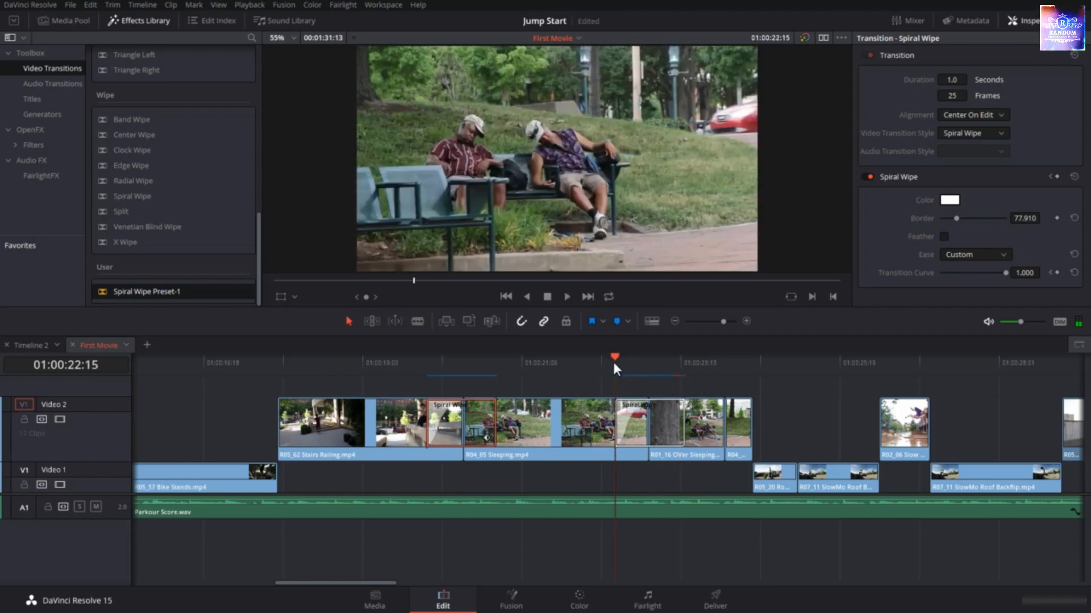
pyautogui.hotkey('ctrl', 'z')
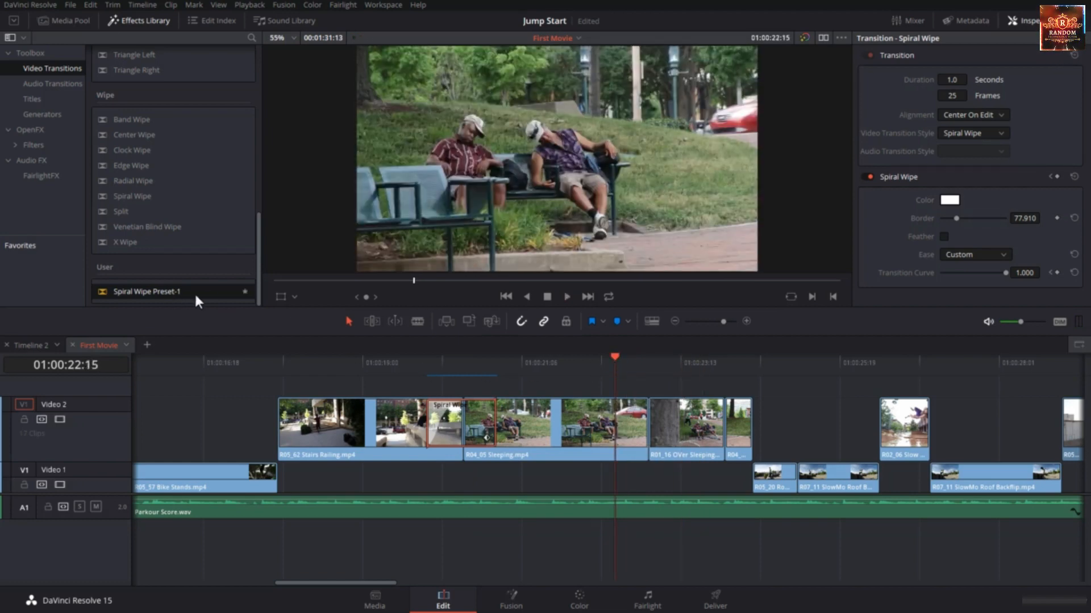
# Step: Delete Spiral Wipe Preset-1 from the user transition presets
pyautogui.rightClick(131, 292)
pyautogui.click(161, 340)
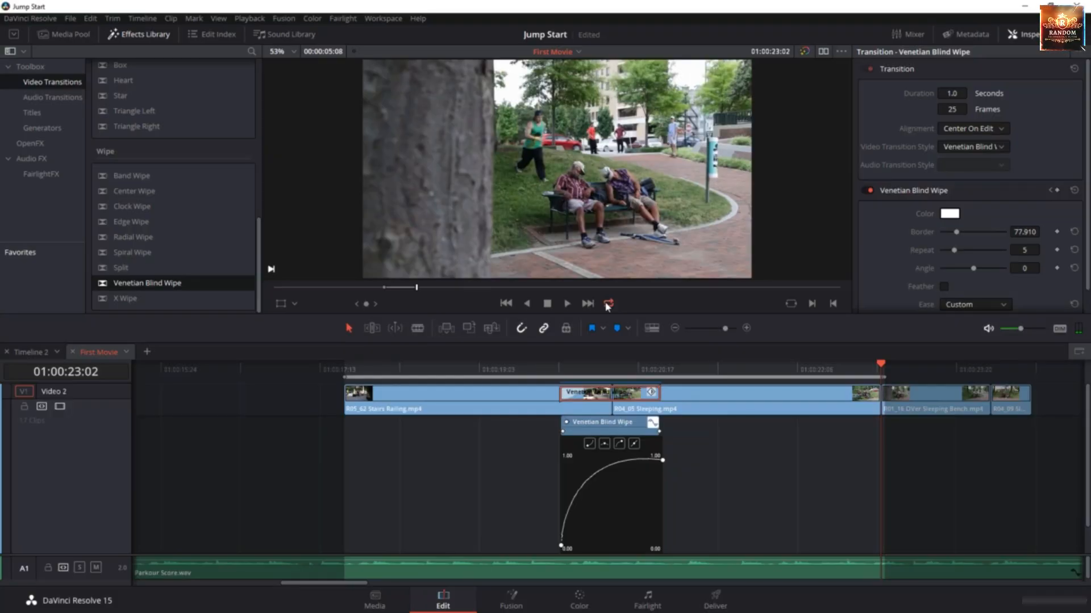
# Step: Loop playback around the Stairs Railing–Sleeping cut and enable Feather for the Center Wipe
pyautogui.press('space')
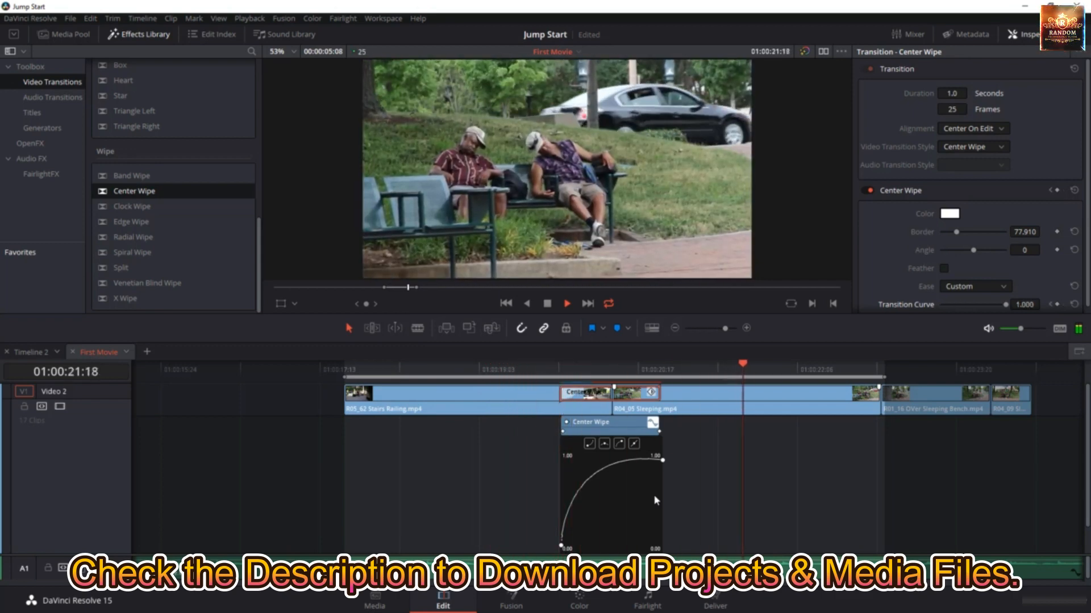
pyautogui.click(948, 269)
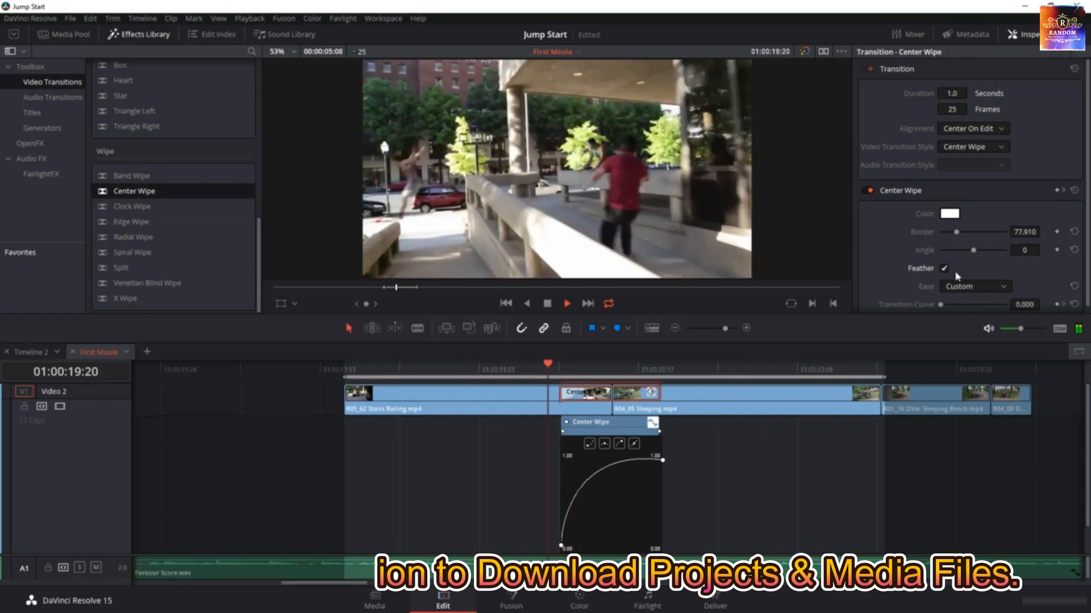